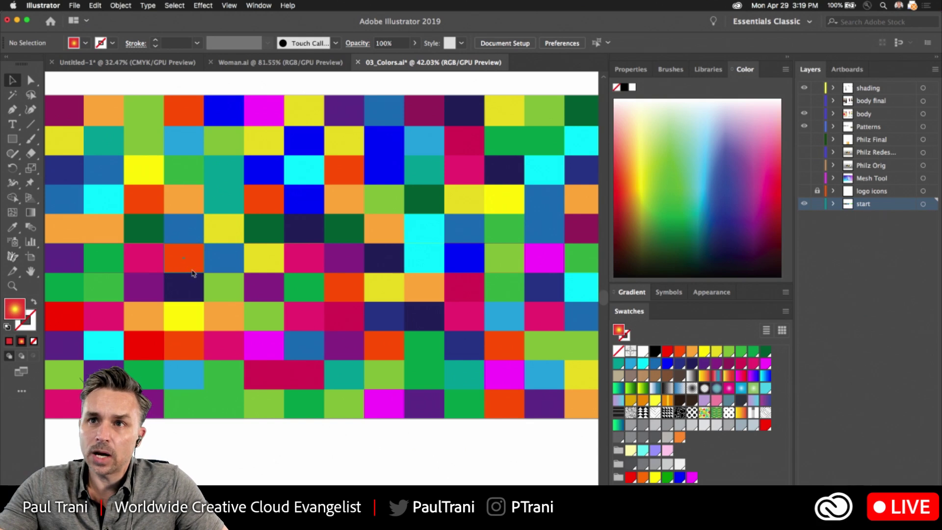
scroll(186, 270, "up", 5)
left_click_drag(204, 274, 275, 276)
key("super+z")
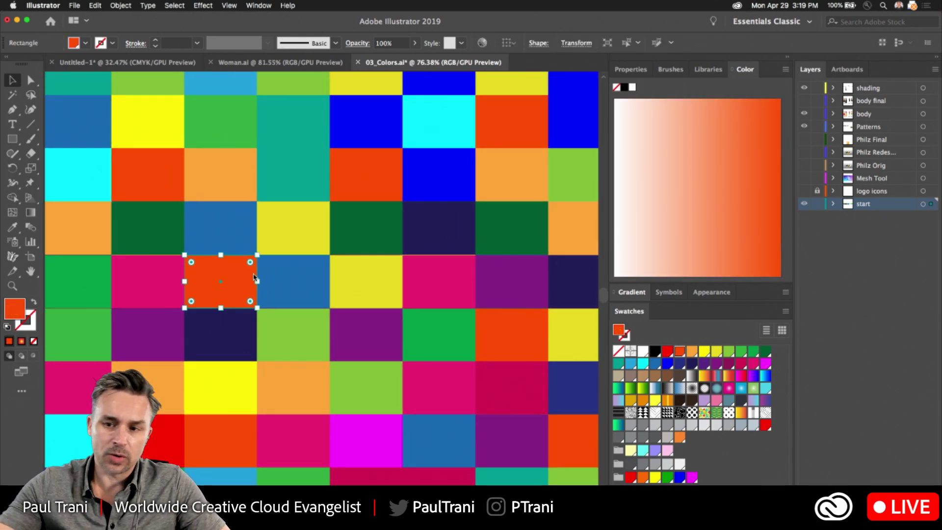
key("super+0")
left_click(269, 408)
scroll(265, 308, "up", 3)
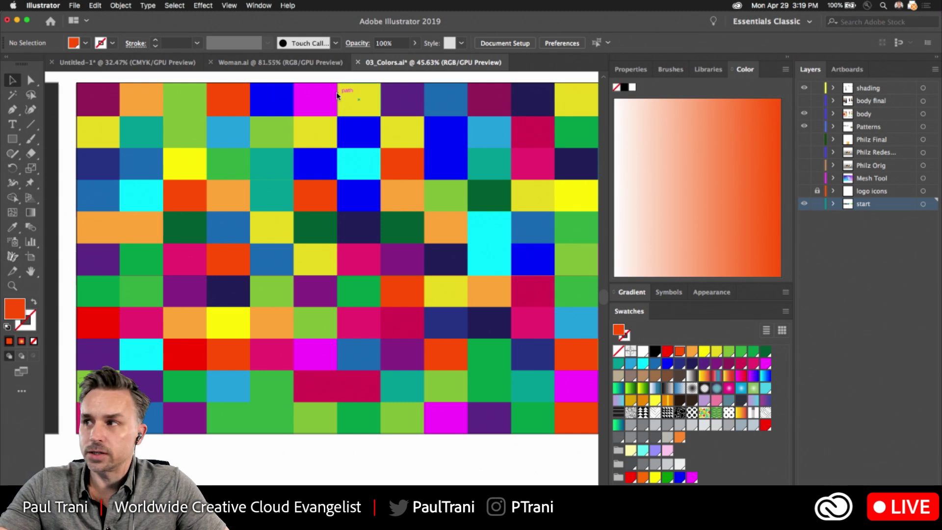
Create a new 1500 x 1000 px document from the recent AllYouNeed preset
left_click(74, 6)
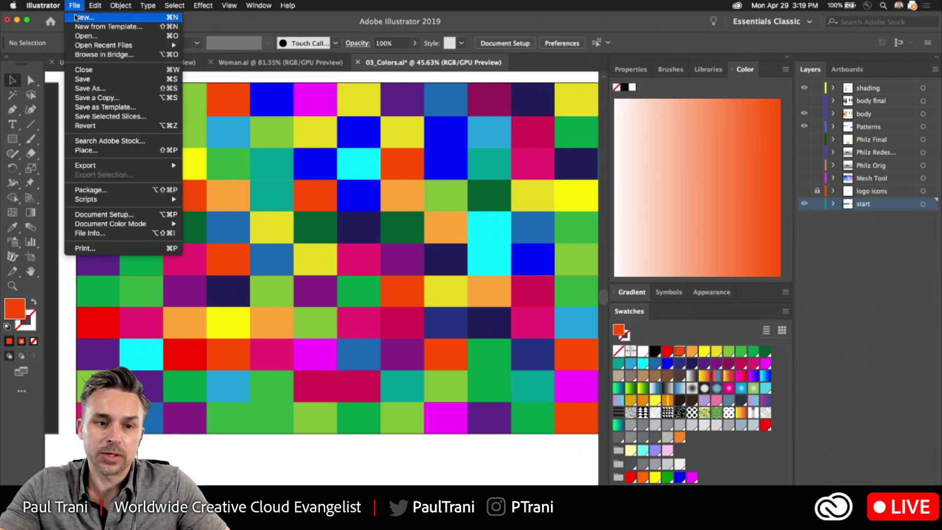
key("Escape")
key("super+n")
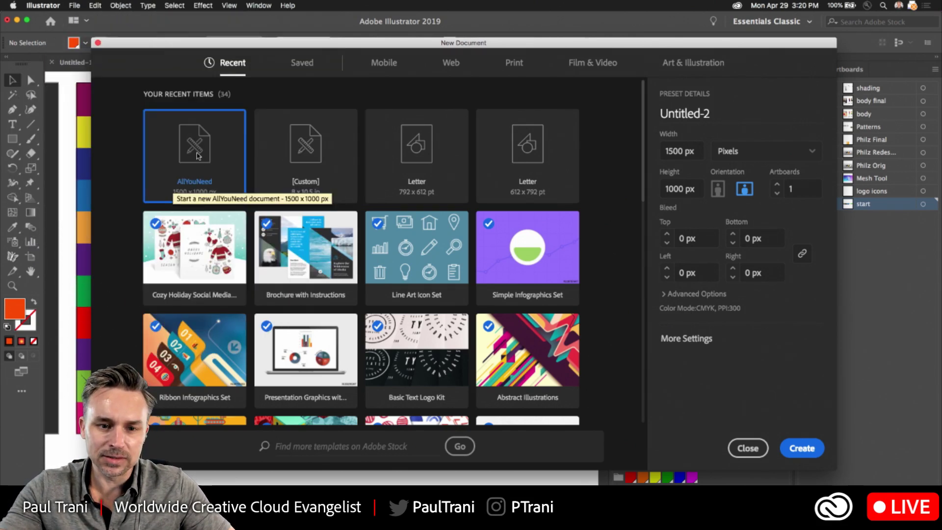
key("Escape")
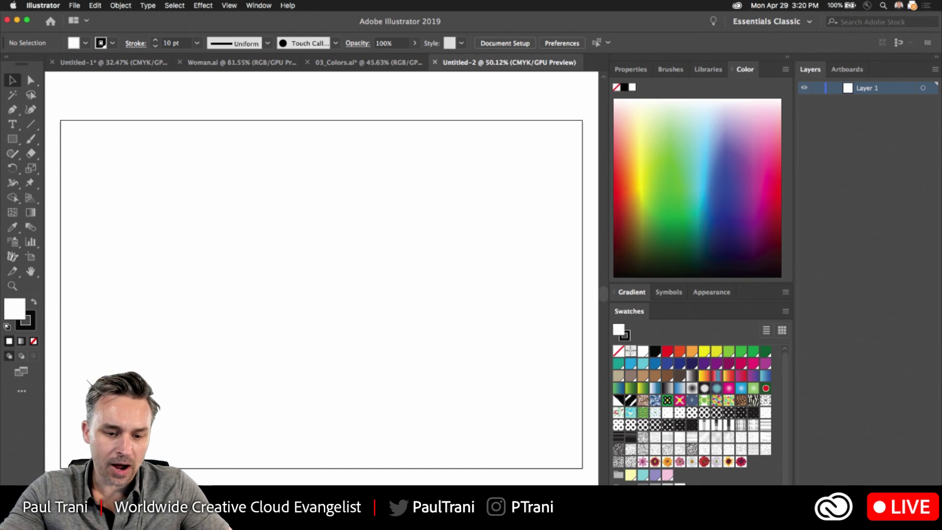
Switch to Finder and preview AllYouNeed.ai in the New Document Profiles folder
left_click(12, 511)
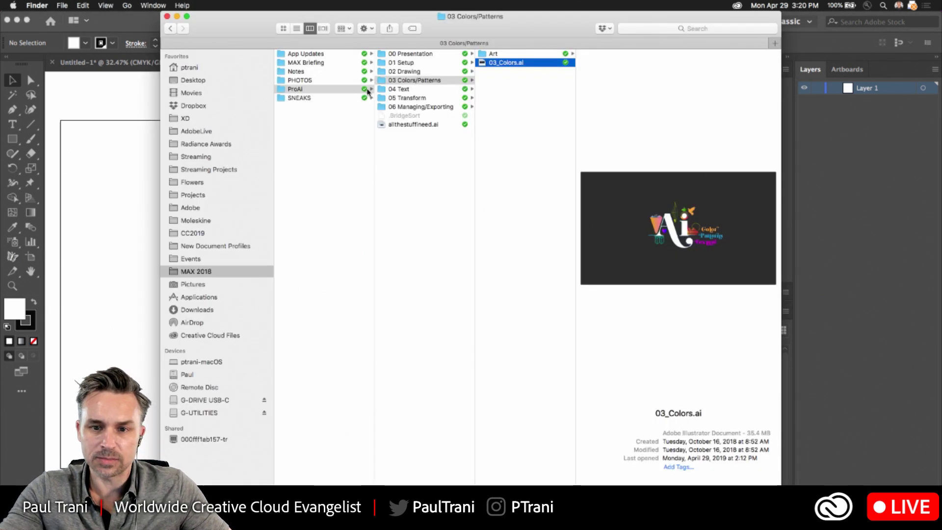
left_click(172, 81)
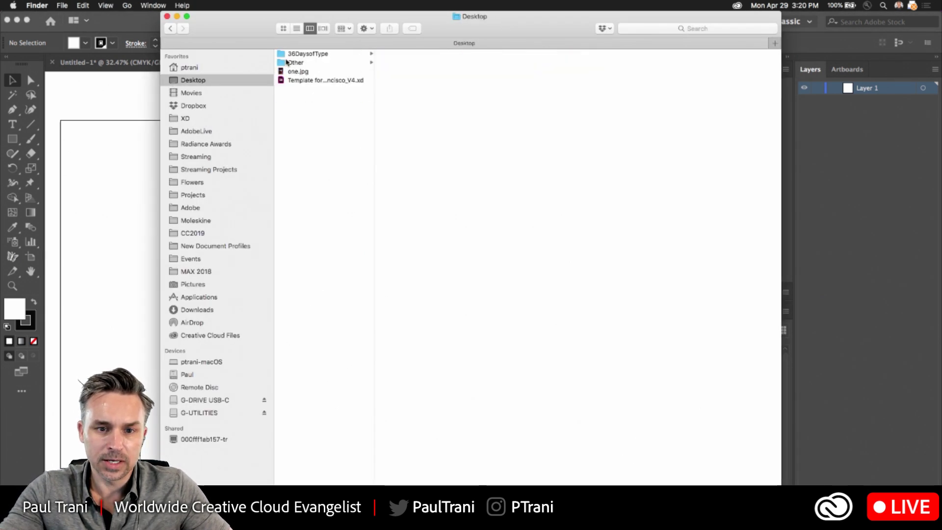
left_click(198, 246)
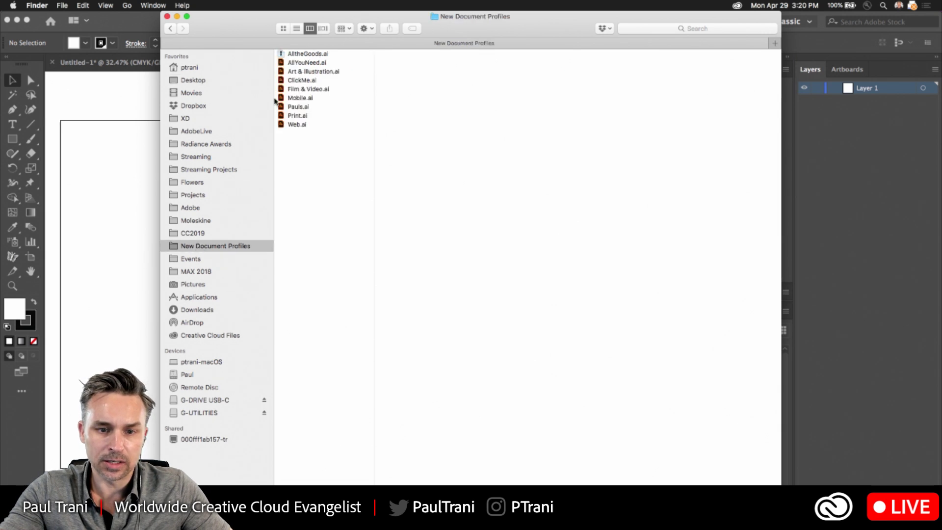
left_click(279, 64)
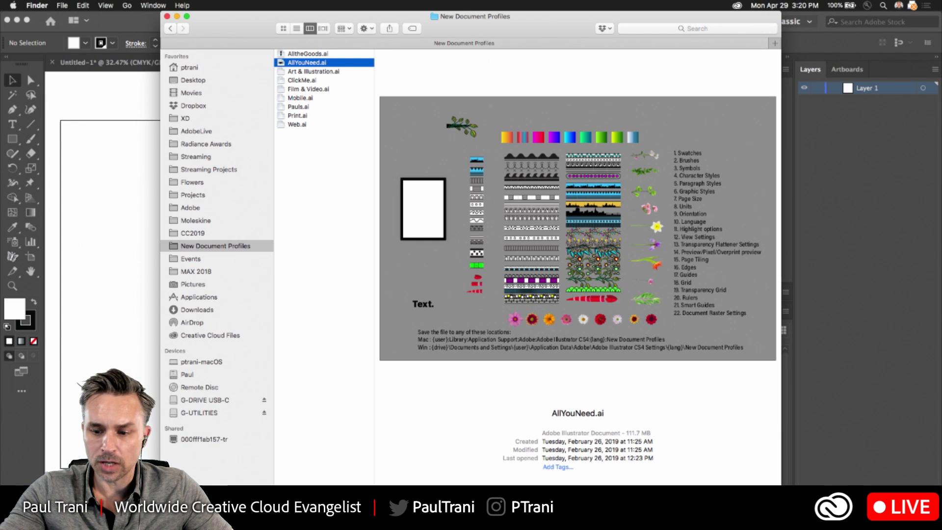
Bring the file path of AllYouNeed.ai into view and show the New Document Profiles folder in its enclosing en_US folder
left_click_drag(781, 493, 783, 398)
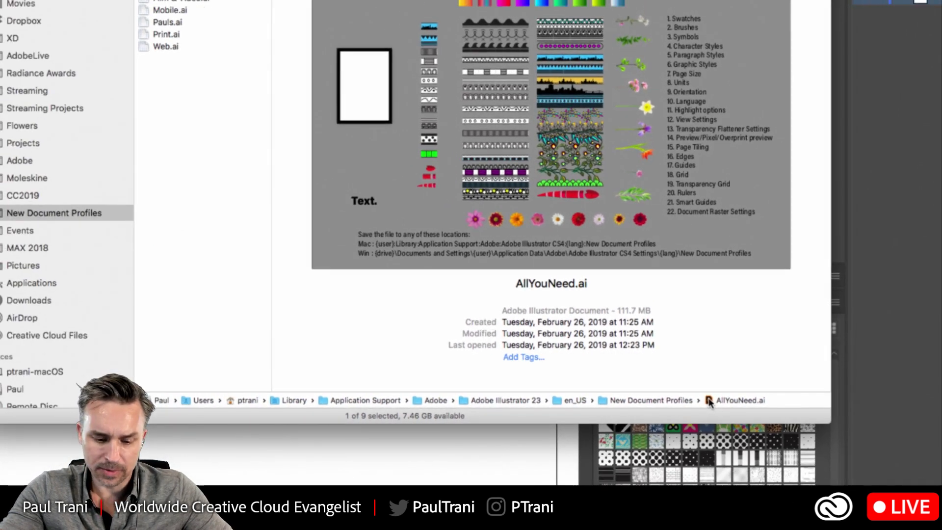
right_click(709, 401)
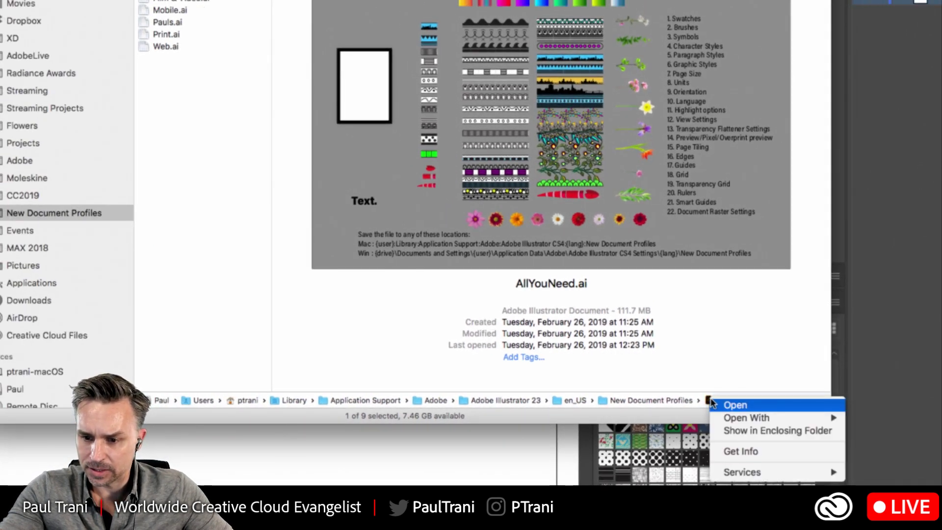
left_click(728, 434)
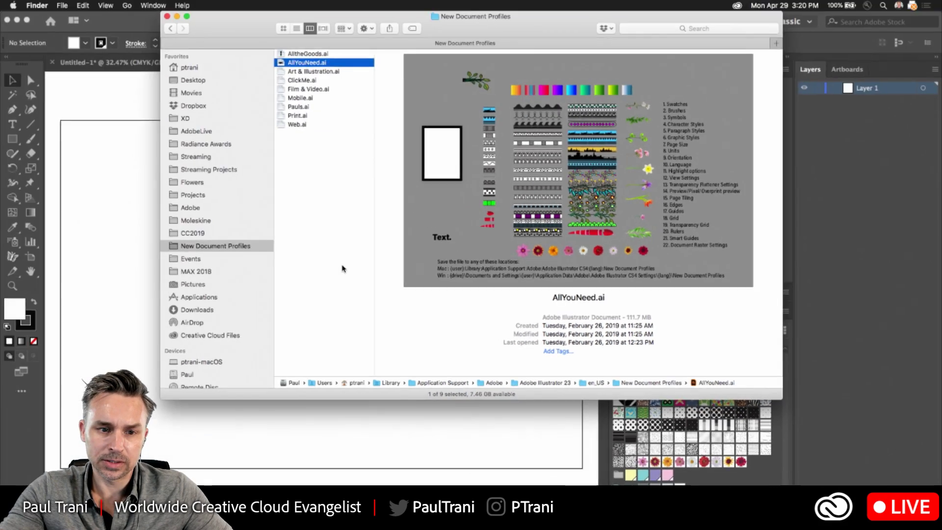
right_click(634, 383)
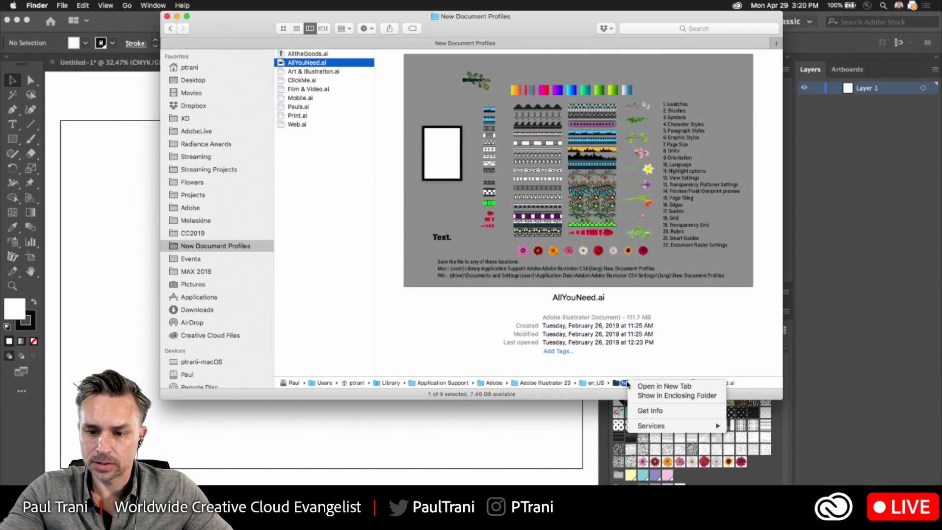
left_click(646, 396)
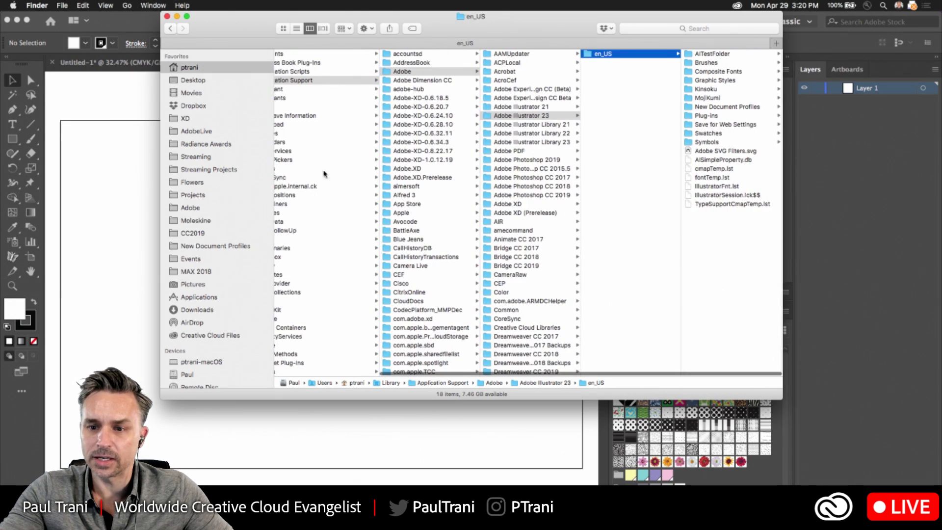
Switch back to Illustrator, draw a square about 187 px wide in the artboard's upper-left area and fill it with red
left_click(77, 146)
left_click(11, 141)
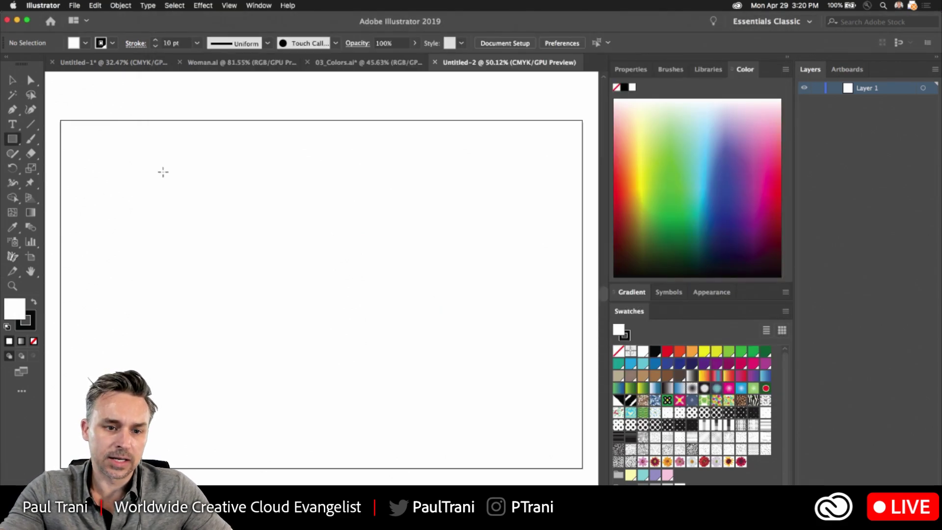
left_click_drag(175, 151, 241, 216)
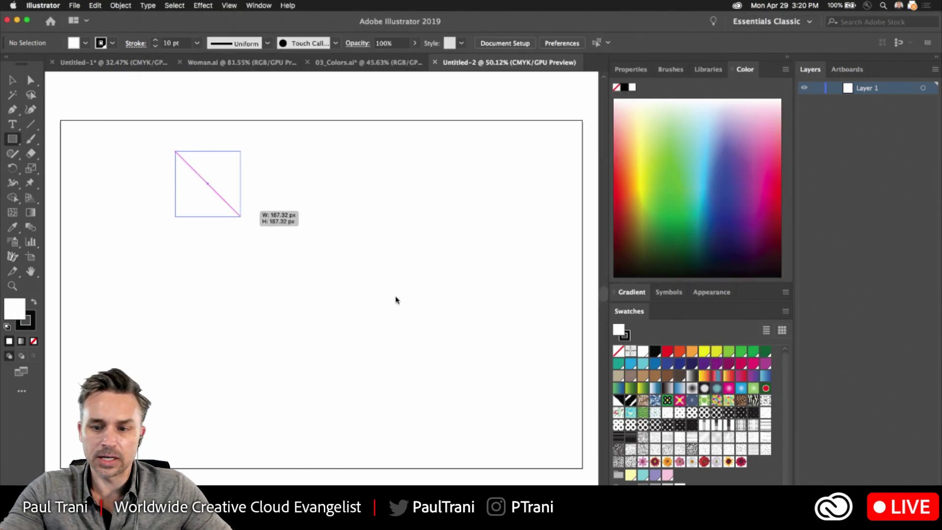
left_click(668, 351)
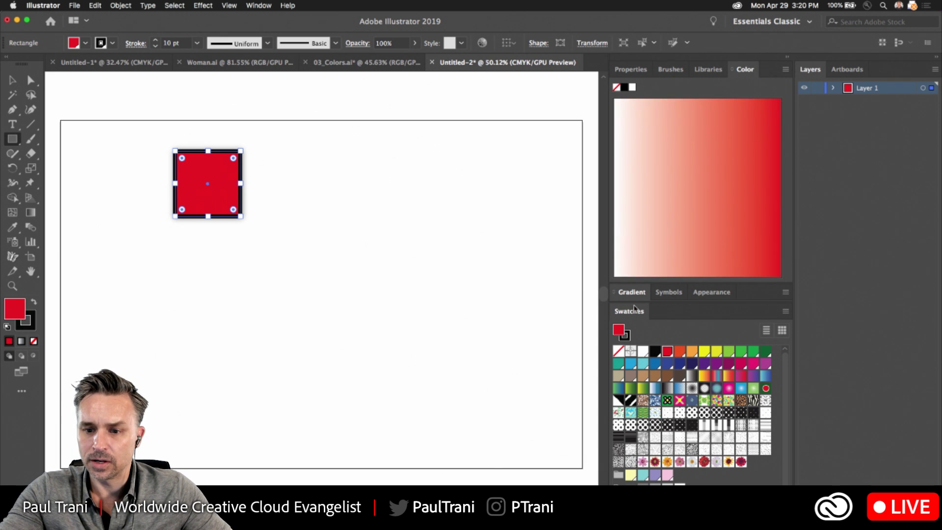
Dock the Swatches panel in the group with Properties and Color, and try several swatches on the square, ending with light orange
left_click_drag(635, 309, 649, 78)
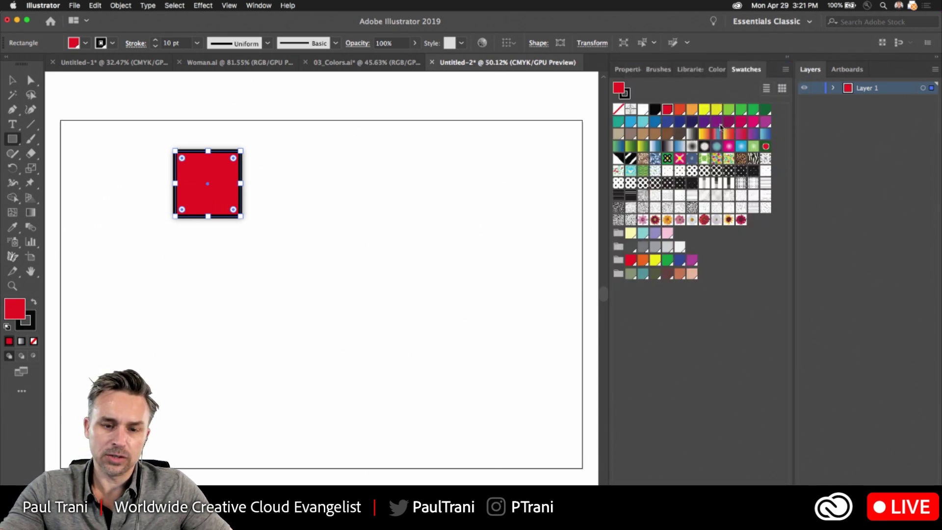
left_click(692, 109)
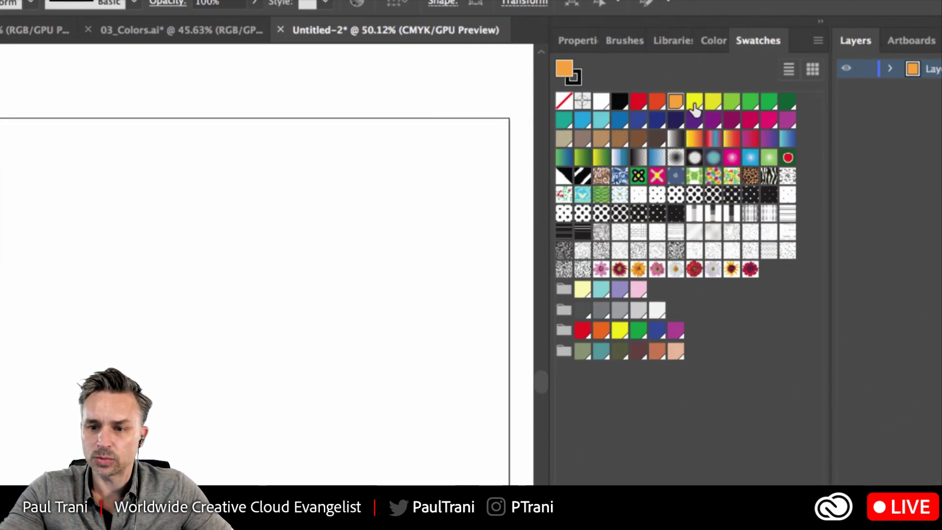
left_click(695, 104)
left_click(713, 104)
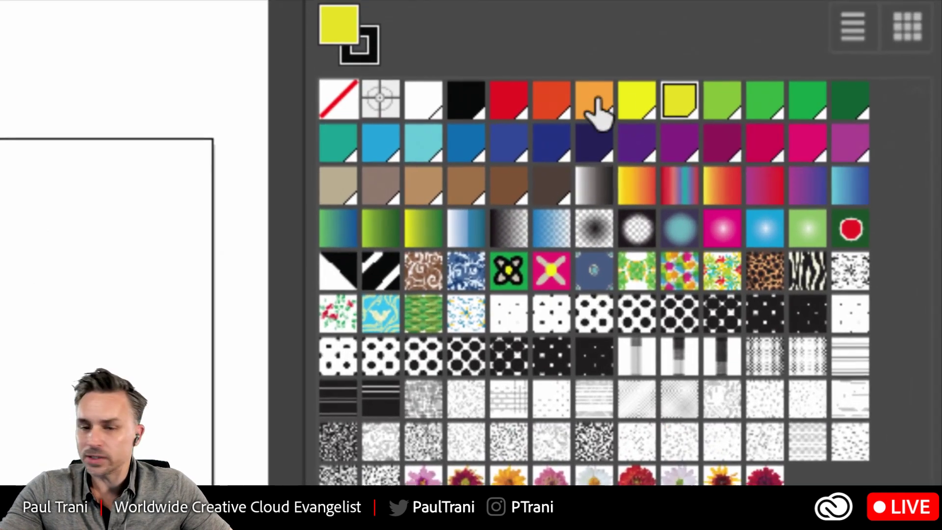
left_click(570, 103)
left_click(600, 104)
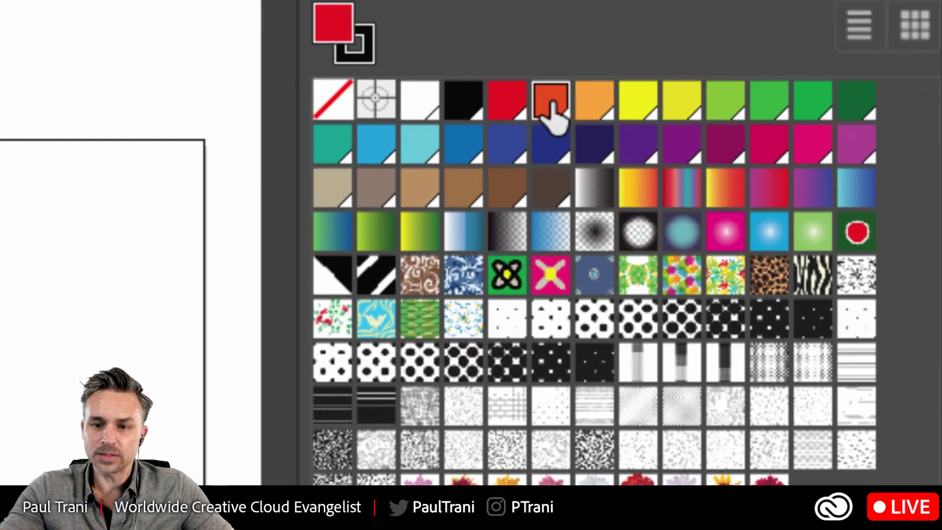
left_click(599, 106)
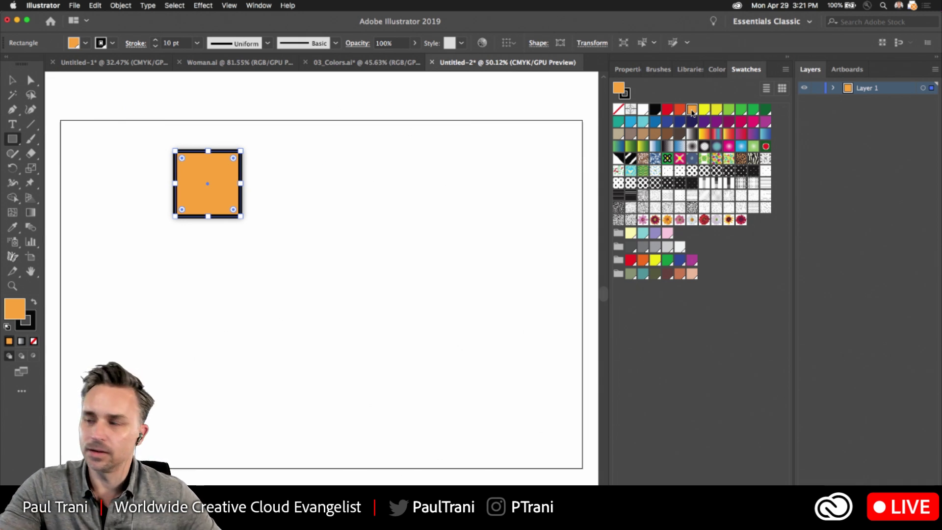
Change the square's fill in the Color Picker to the fully saturated magenta F200FF
left_click(12, 82)
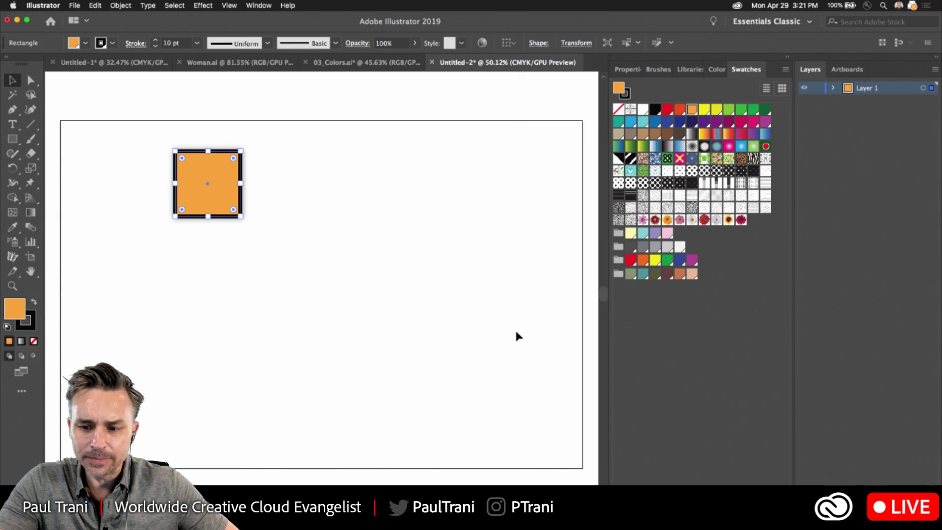
double_click(13, 308)
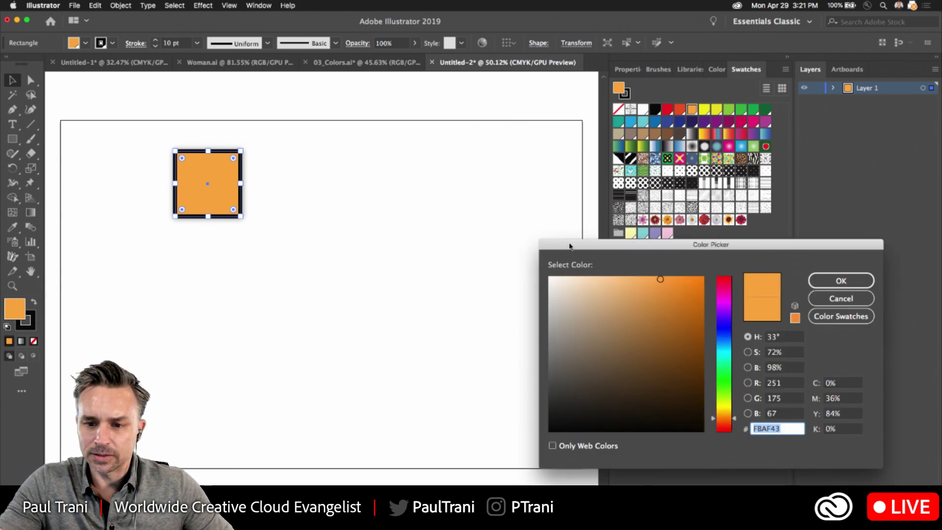
left_click_drag(569, 246, 344, 111)
left_click(495, 170)
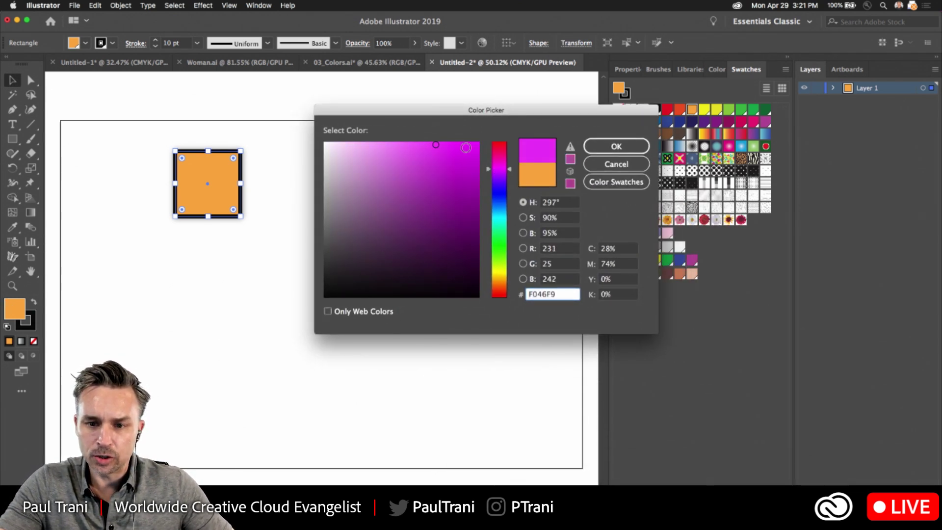
left_click_drag(466, 148, 504, 121)
left_click(617, 146)
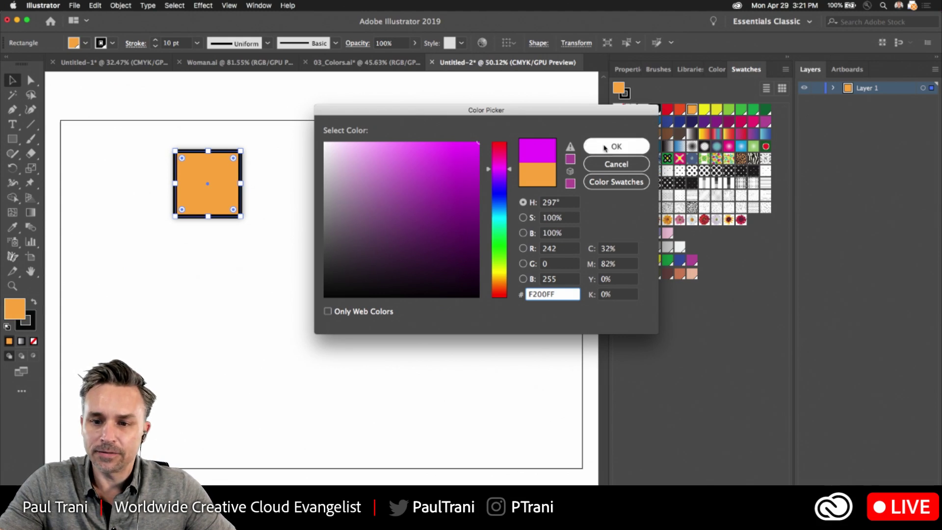
Remove the square's stroke and make its fill the active color attribute again
left_click(34, 319)
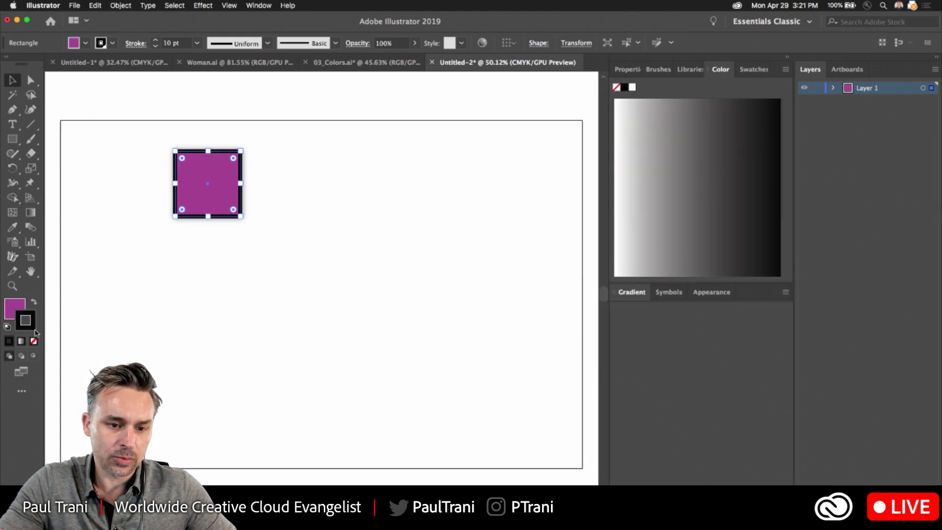
key("slash")
left_click(9, 307)
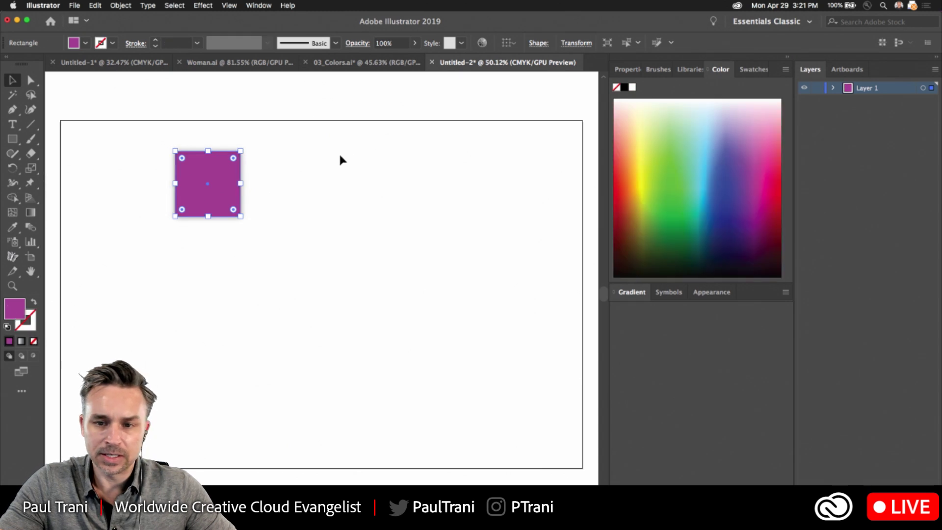
Show the square's properties and move it closer to the artboard's center, to about X 601 px, Y 216 px
left_click(628, 69)
left_click(778, 257)
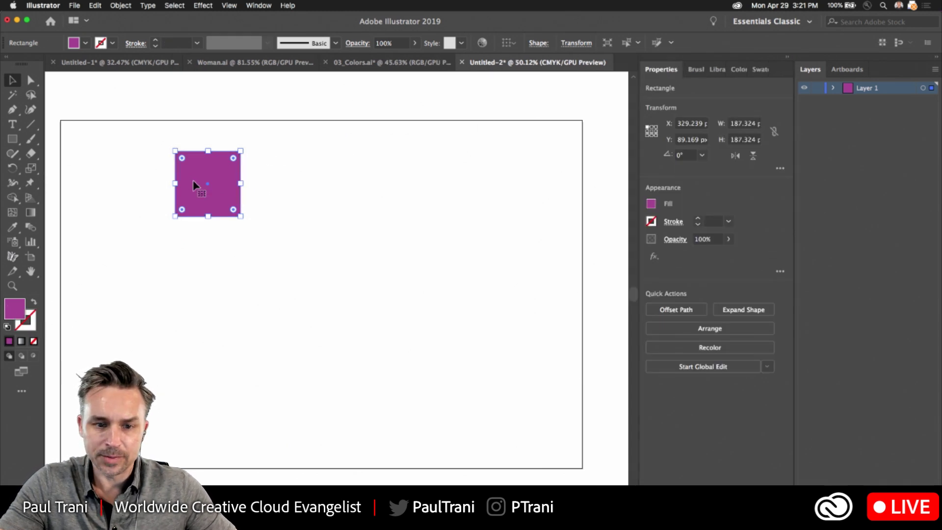
left_click_drag(196, 182, 293, 228)
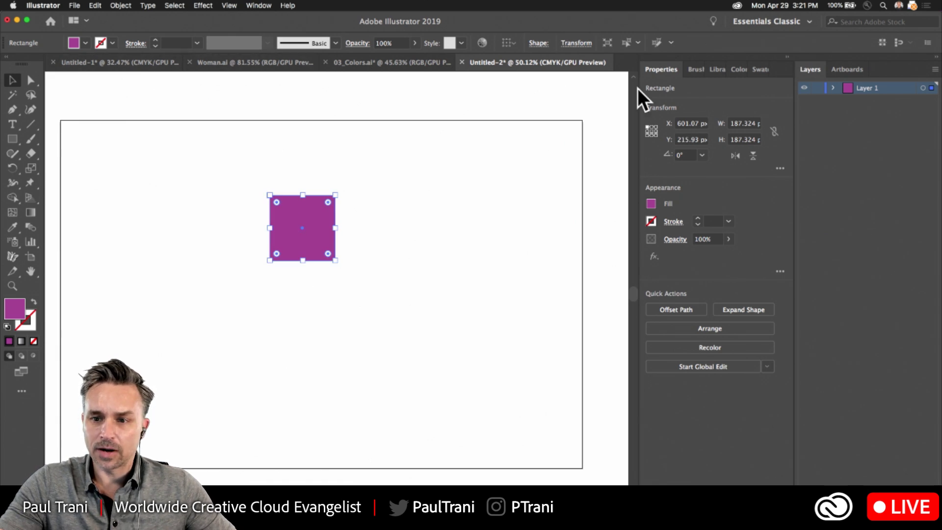
Save the square's magenta-purple fill as a new global process swatch in RGB color mode, keeping its suggested name
left_click(760, 69)
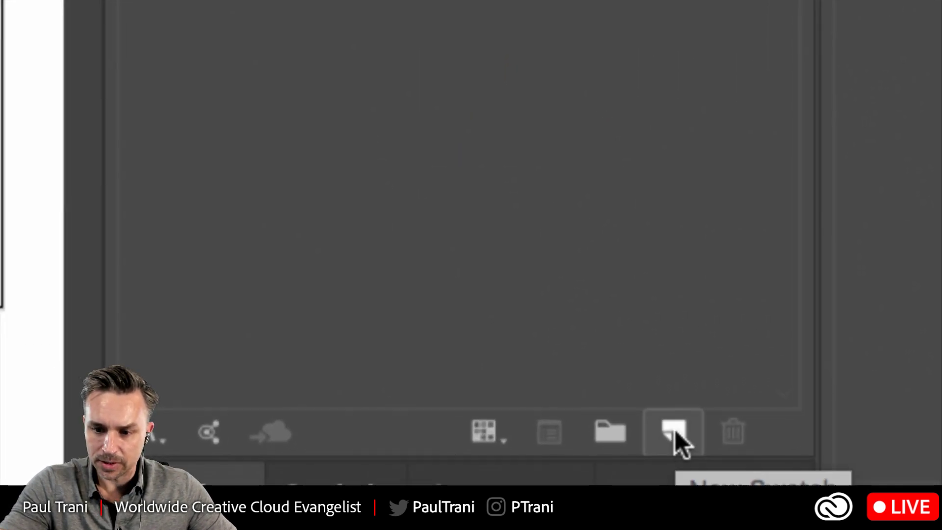
left_click(676, 430)
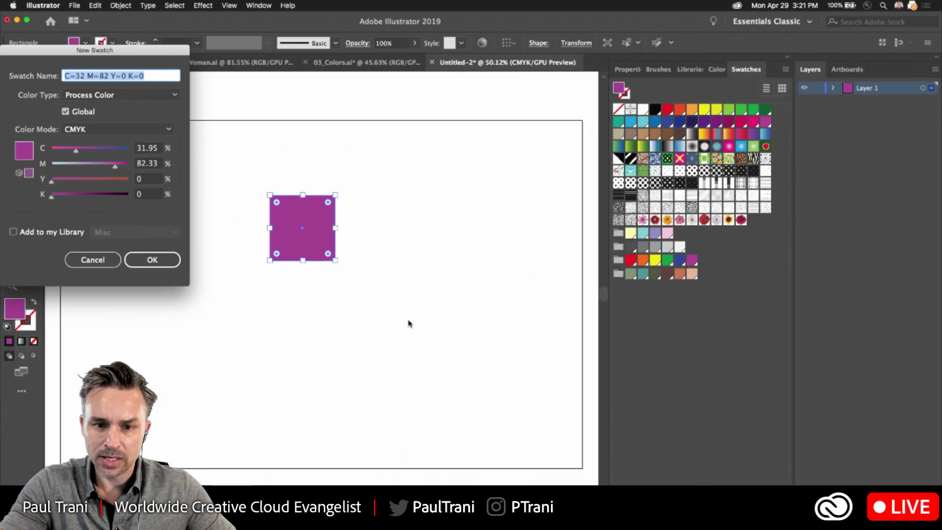
left_click_drag(48, 54, 433, 103)
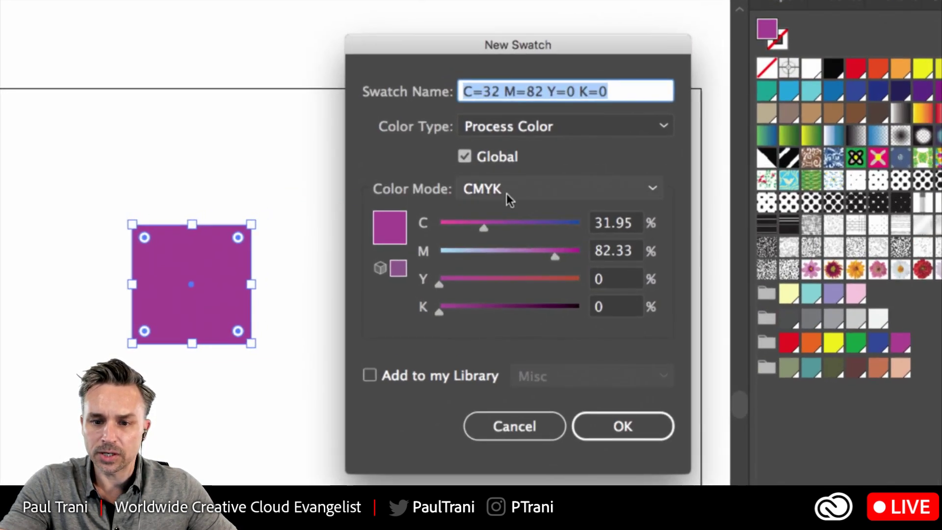
left_click(513, 191)
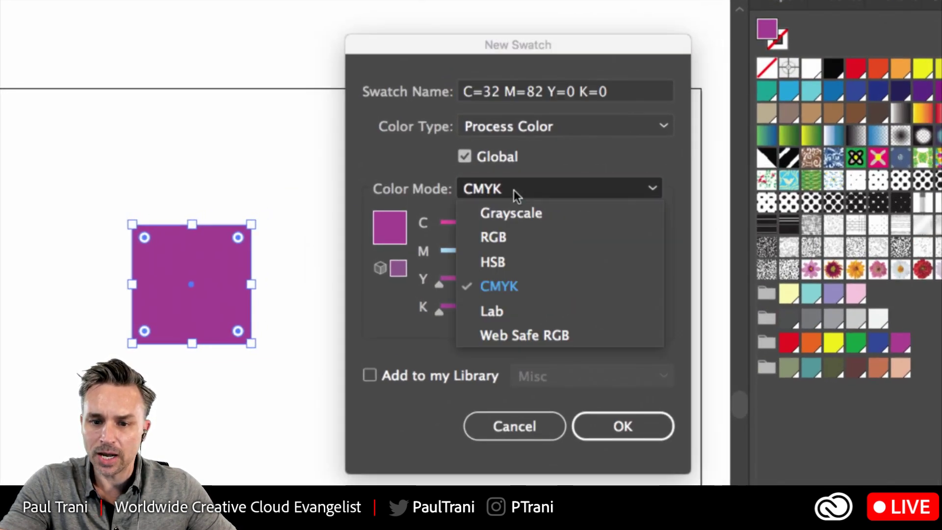
left_click(540, 238)
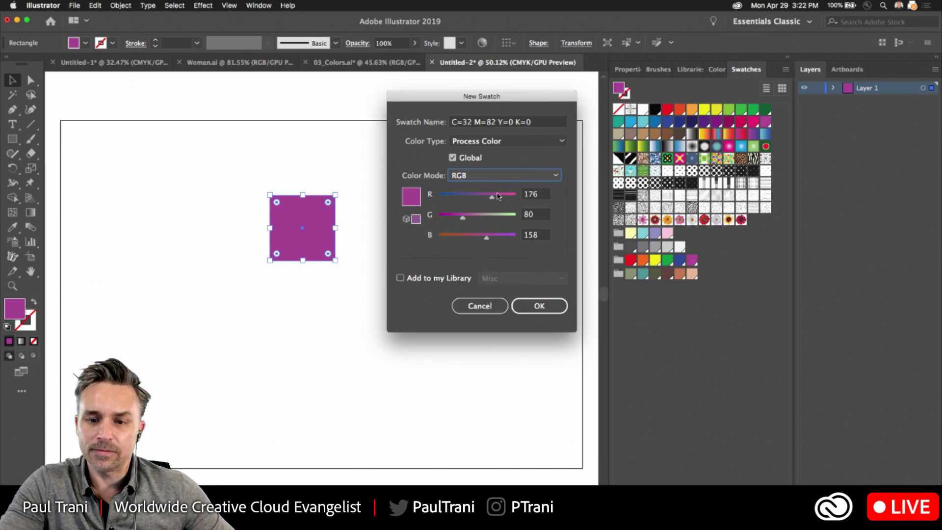
left_click(514, 311)
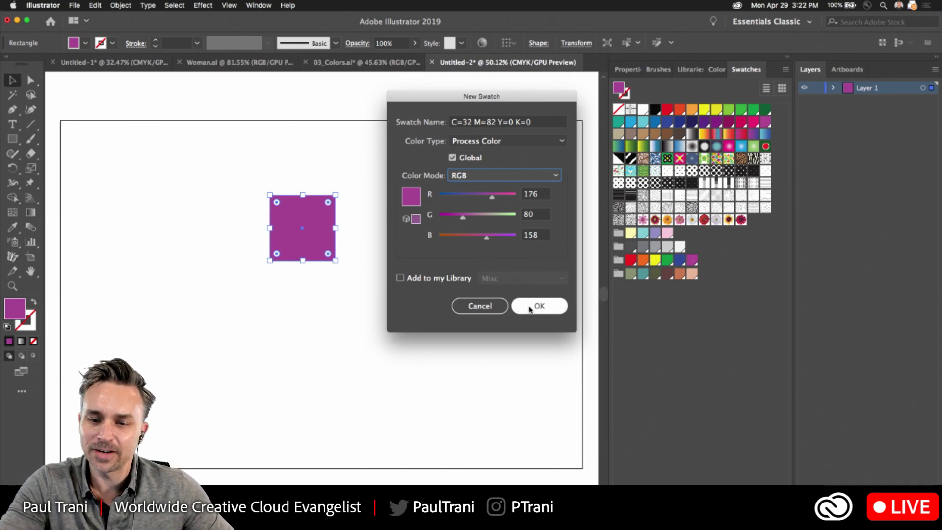
left_click(530, 308)
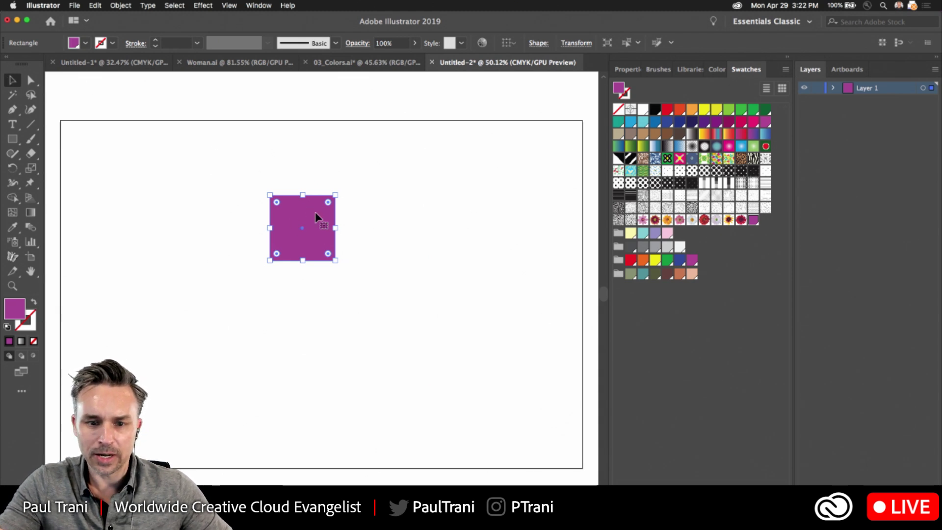
Switch to the Woman.ai document and unlock all of its layers
left_click_drag(315, 213, 180, 179)
left_click(229, 63)
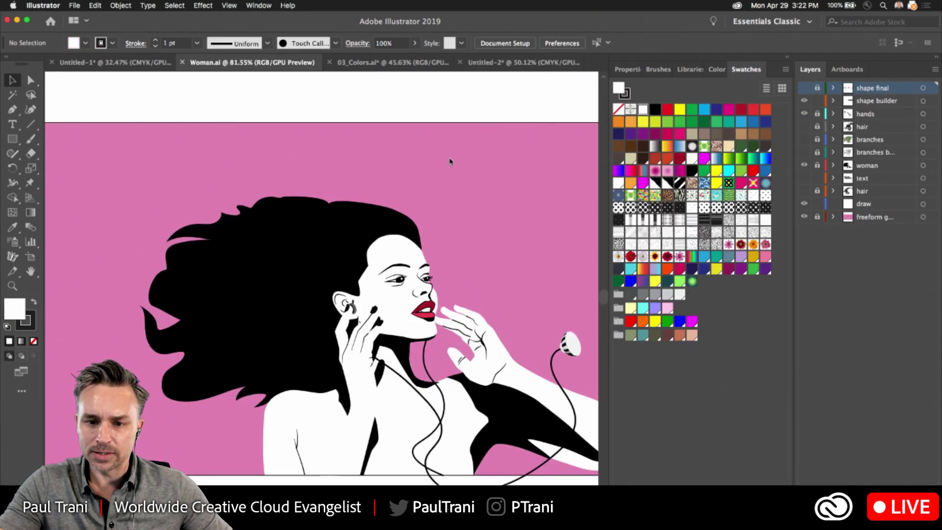
left_click_drag(360, 181, 327, 170)
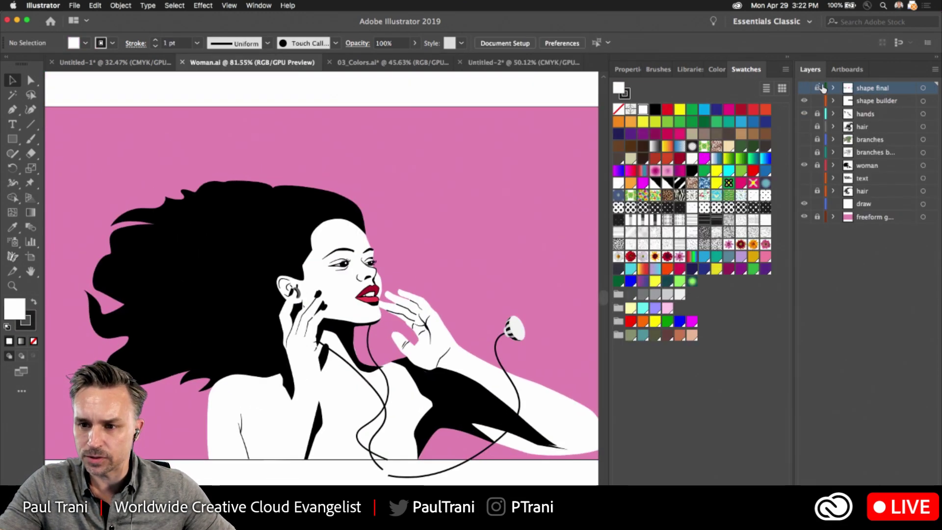
left_click_drag(821, 165, 817, 230)
Fill both of the woman's lips and the pink background with the dark red global swatch R=179 G=0 B=43, and deselect everything
left_click(371, 176)
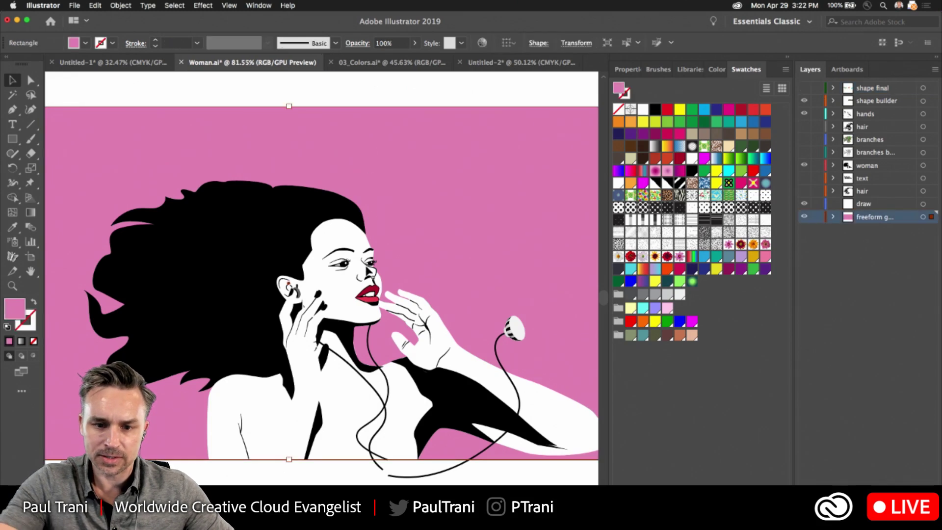
left_click(369, 294)
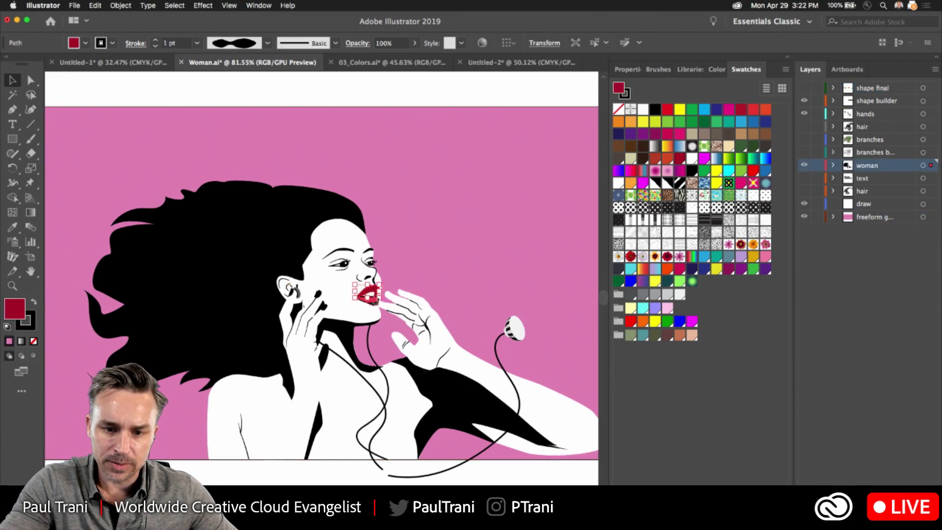
scroll(374, 300, "up", 5)
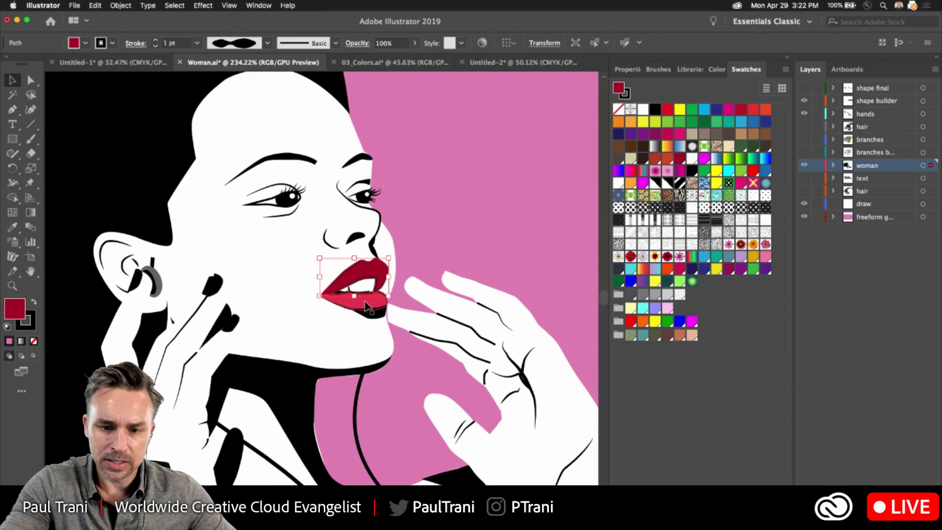
left_click(365, 302, "shift")
left_click(452, 218, "shift")
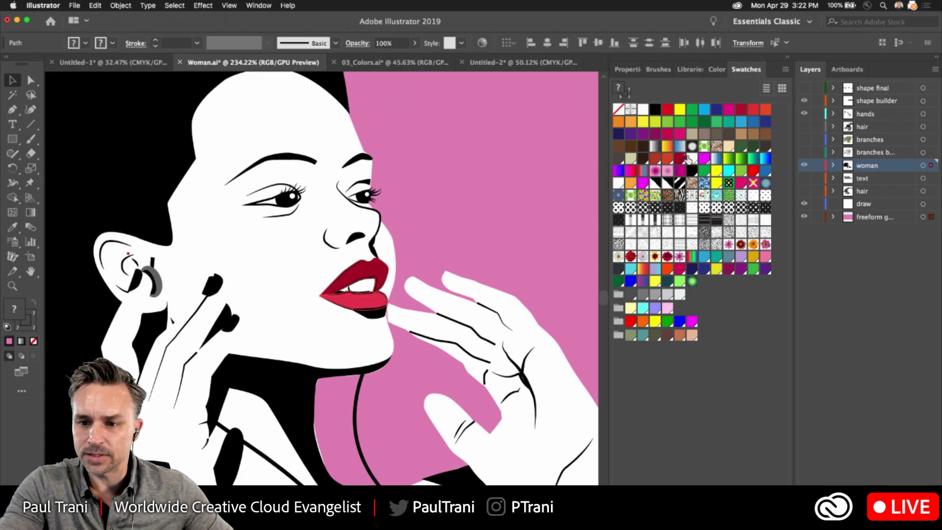
left_click(683, 161)
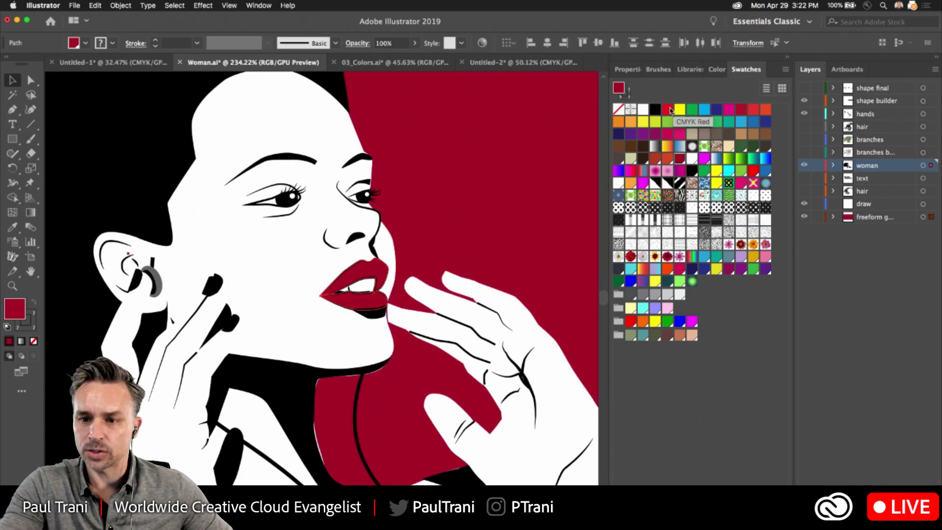
scroll(548, 248, "down", 5)
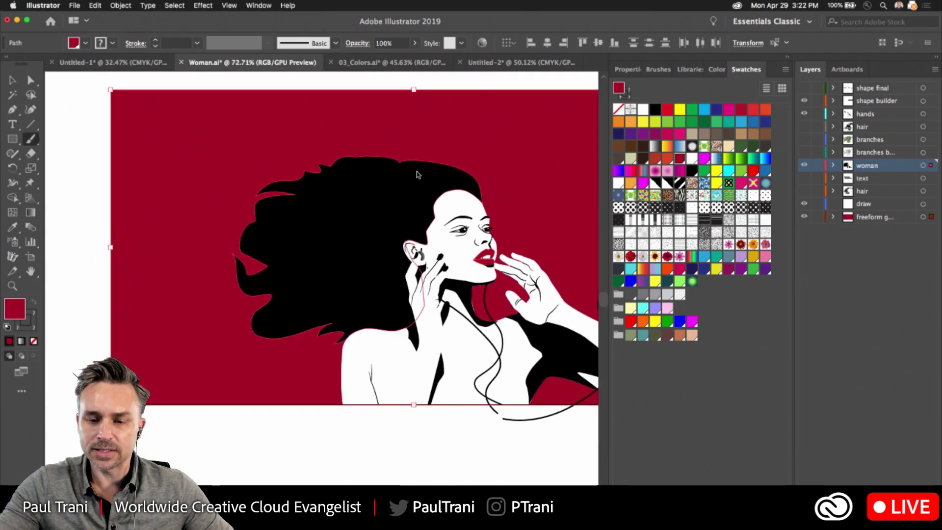
left_click(351, 99)
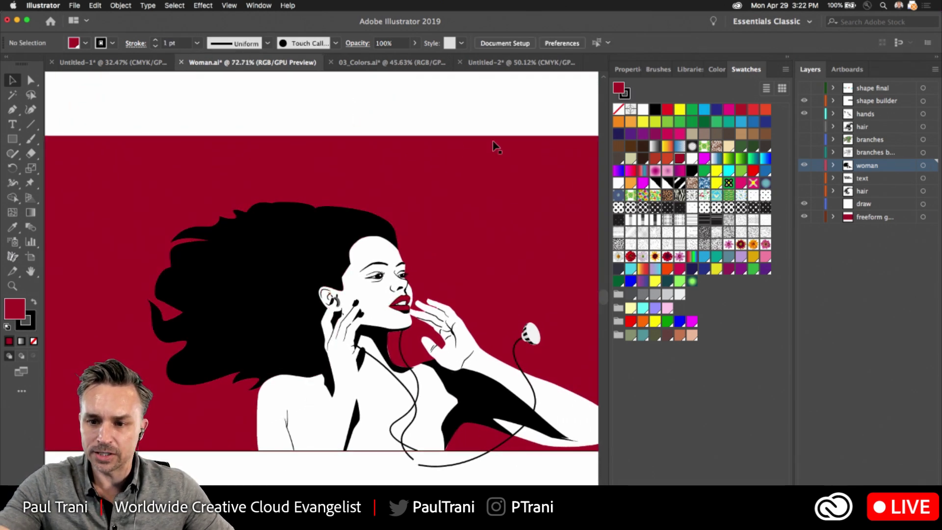
Try the dark red global swatch with red at 235 and green at 85 in a live preview, and discard the change
double_click(682, 160)
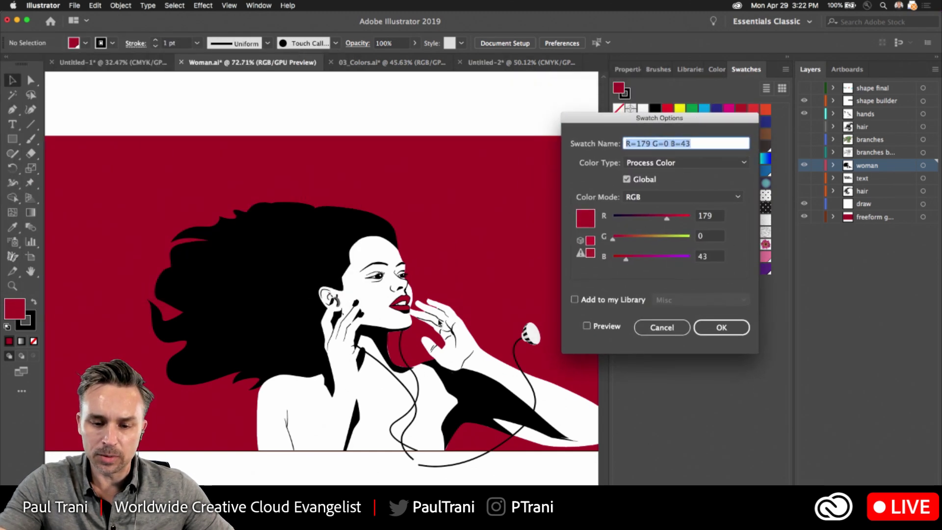
left_click_drag(658, 220, 685, 223)
left_click(588, 327)
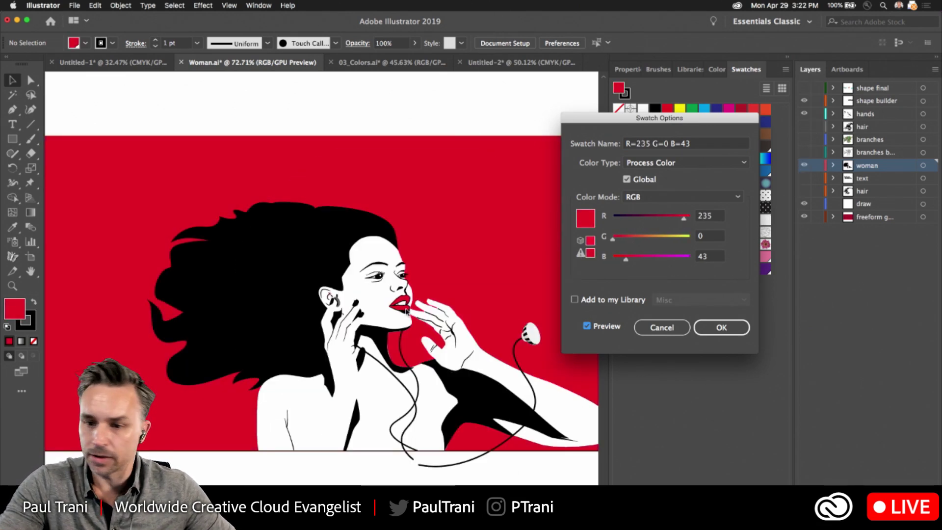
left_click_drag(663, 240, 639, 239)
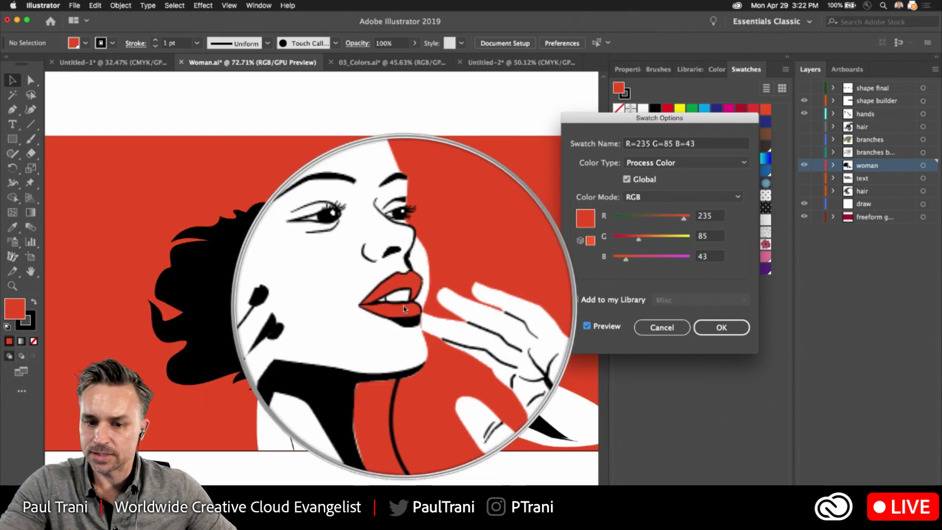
left_click(664, 328)
Draw a large black square on the artboard of the Untitled-1 document
left_click(88, 64)
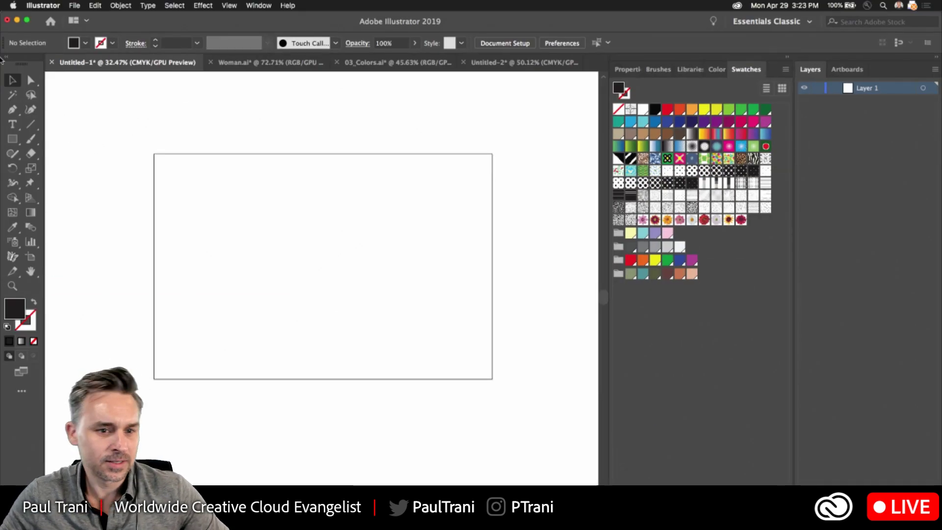
left_click(12, 139)
left_click_drag(209, 158, 422, 309)
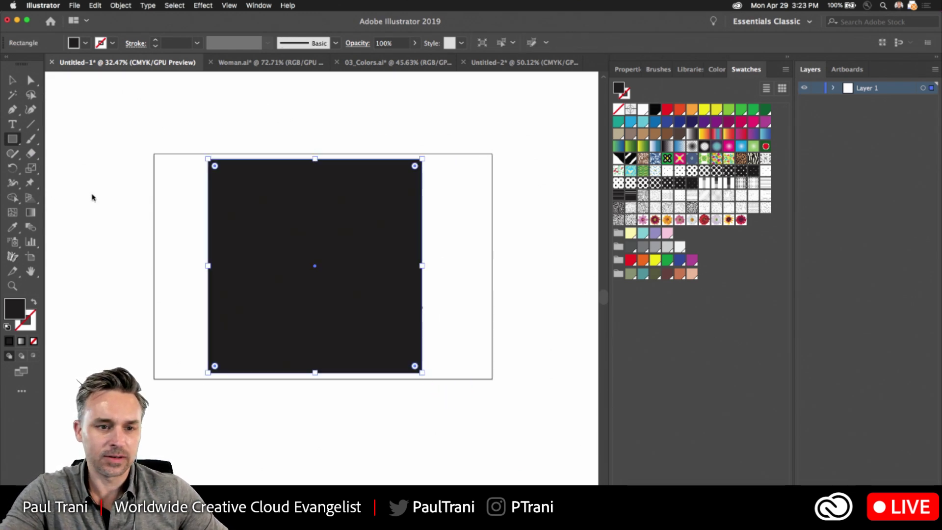
left_click(13, 80)
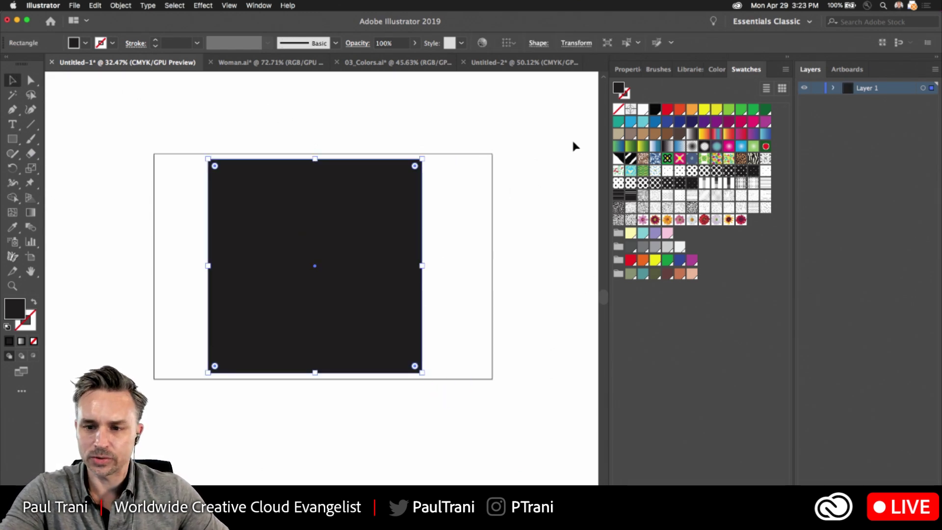
Try several red, yellow and green gradient swatches on the square, ending with the multicolor red, purple and teal gradient
left_click(730, 137)
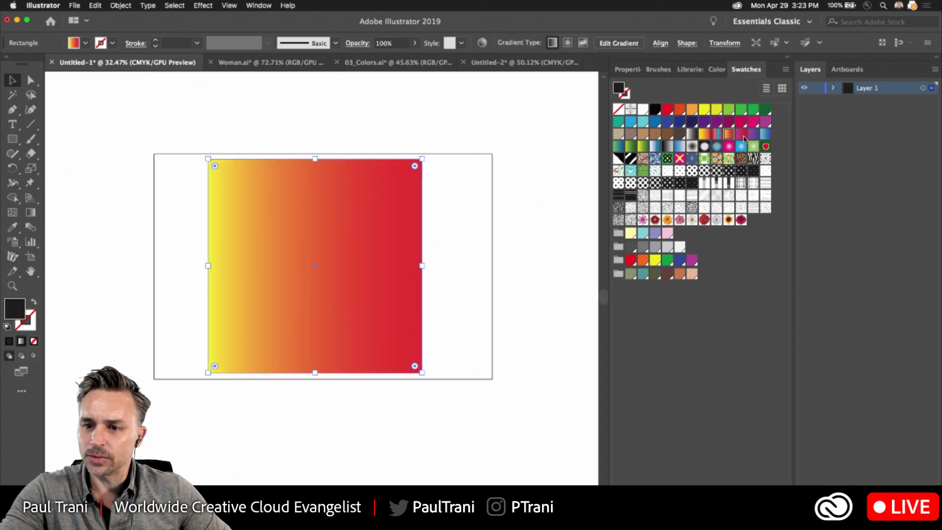
left_click(743, 136)
left_click(728, 135)
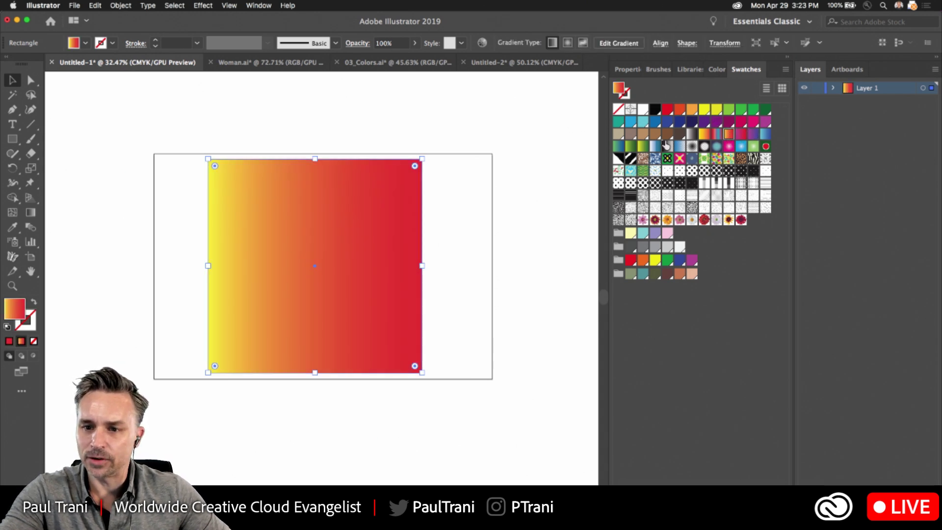
left_click(630, 146)
left_click(641, 147)
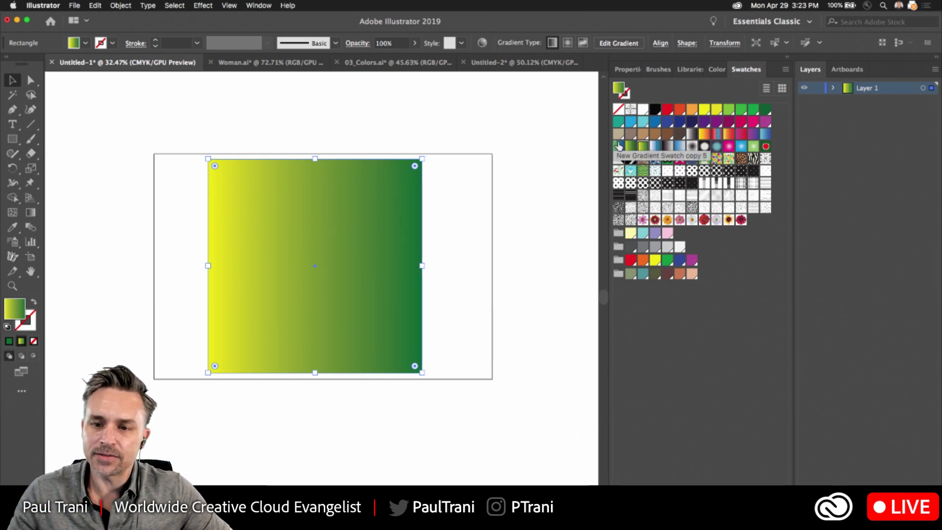
left_click(619, 147)
left_click(630, 147)
left_click(641, 147)
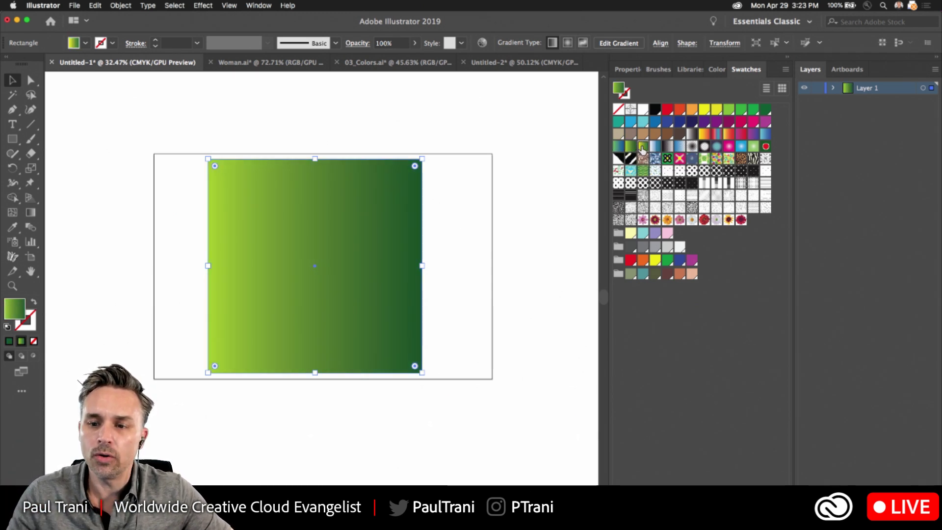
left_click(729, 135)
left_click(704, 134)
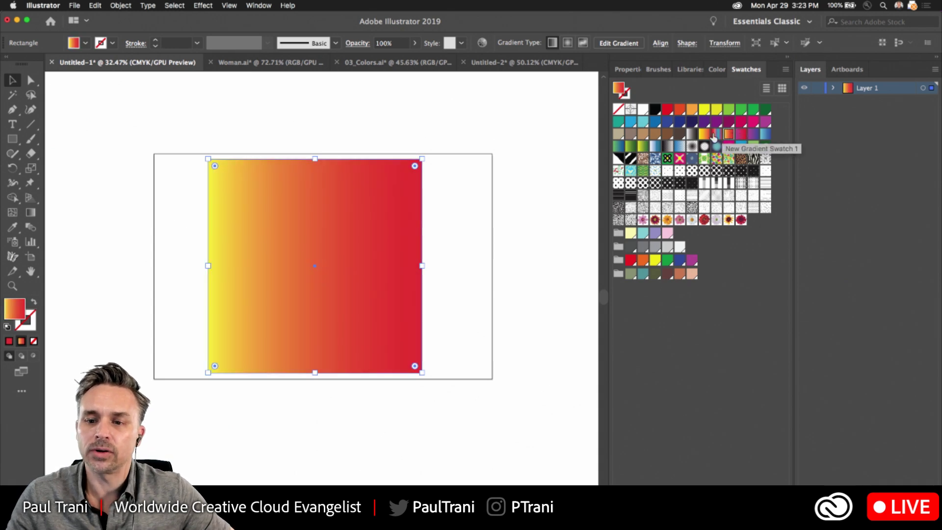
left_click(716, 133)
Switch to Finder, look at the AllYouNeed.ai profile in Illustrator 23's New Document Profiles folder, and close the window
key("super+Tab")
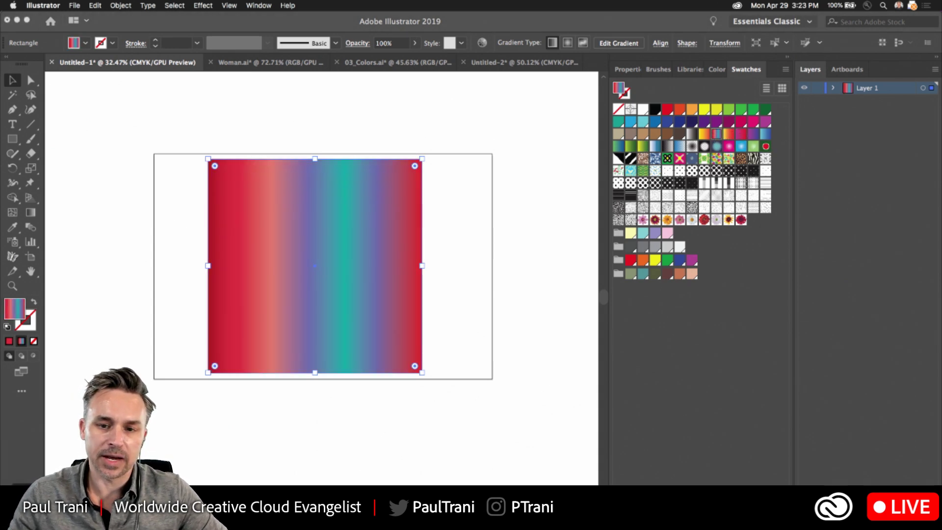
left_click_drag(261, 24, 222, 98)
scroll(587, 222, "right", 2)
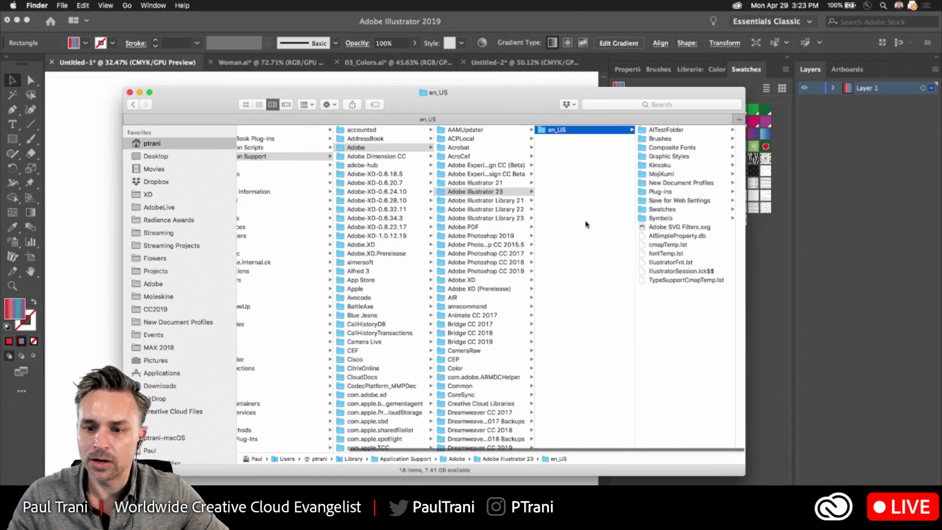
left_click(720, 184)
left_click(662, 139)
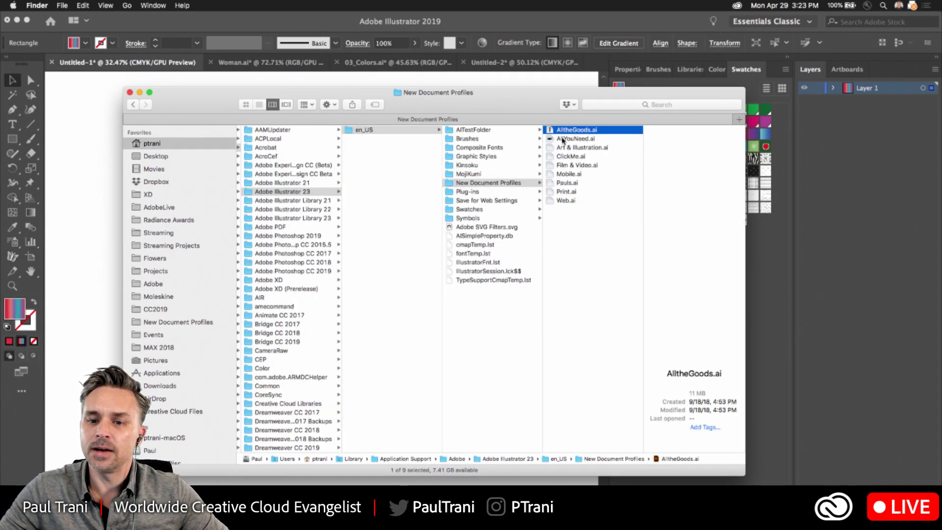
left_click_drag(522, 94, 548, 167)
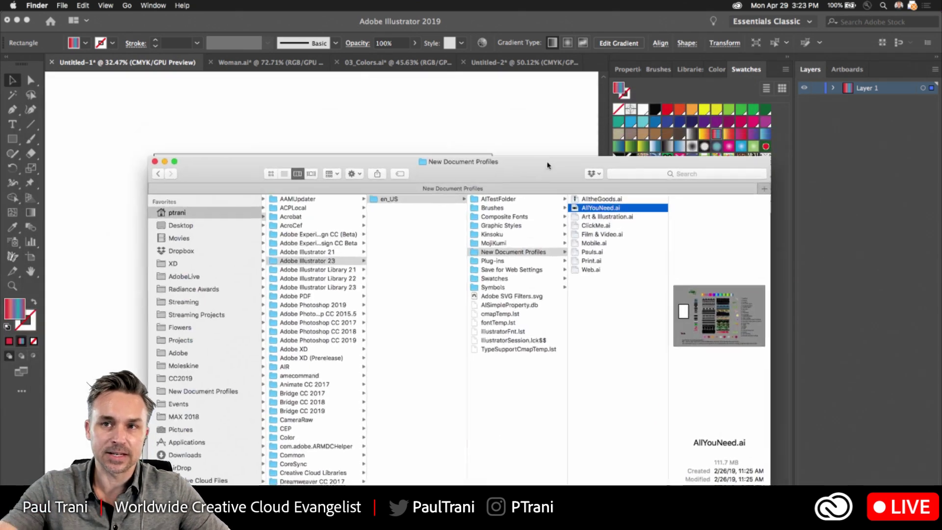
left_click(155, 165)
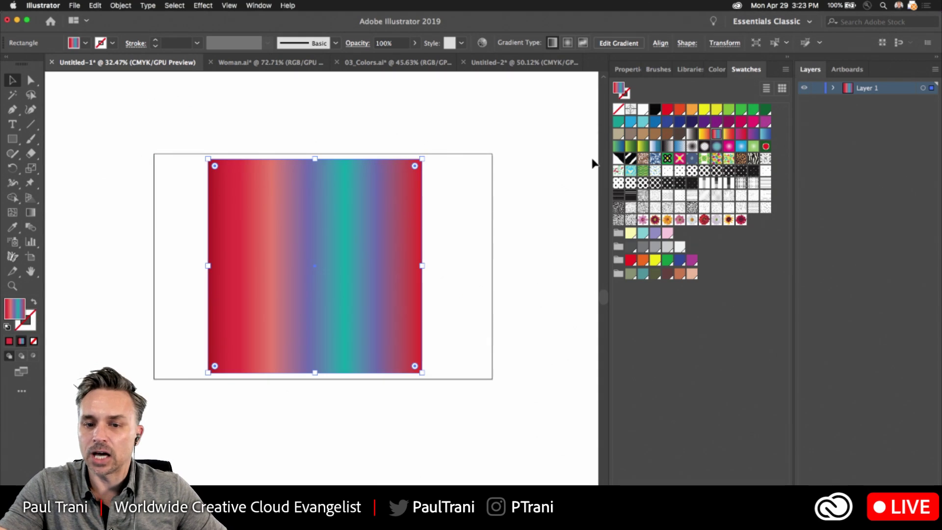
Compare the yellow-to-red and neighboring gradient swatches on the square, returning to the multicolor red, purple and teal gradient
left_click(703, 135)
left_click(692, 134)
left_click(704, 135)
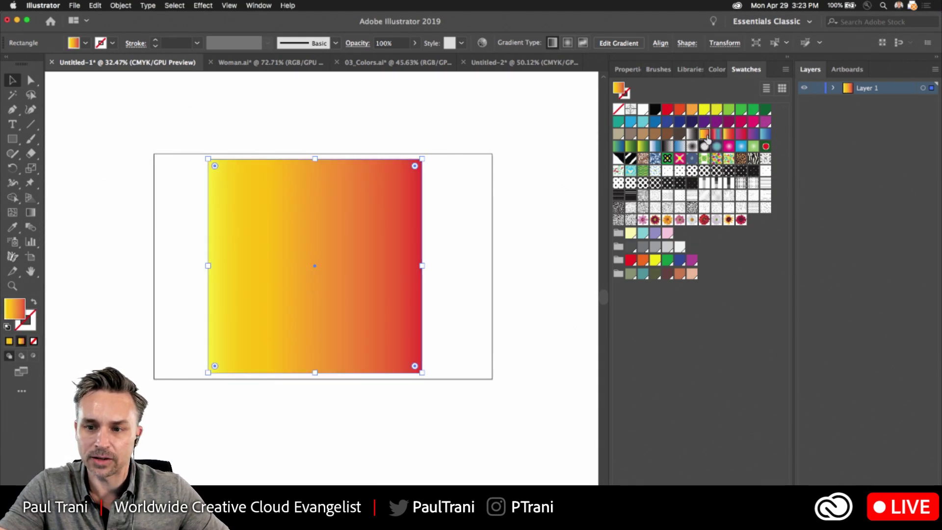
left_click(717, 134)
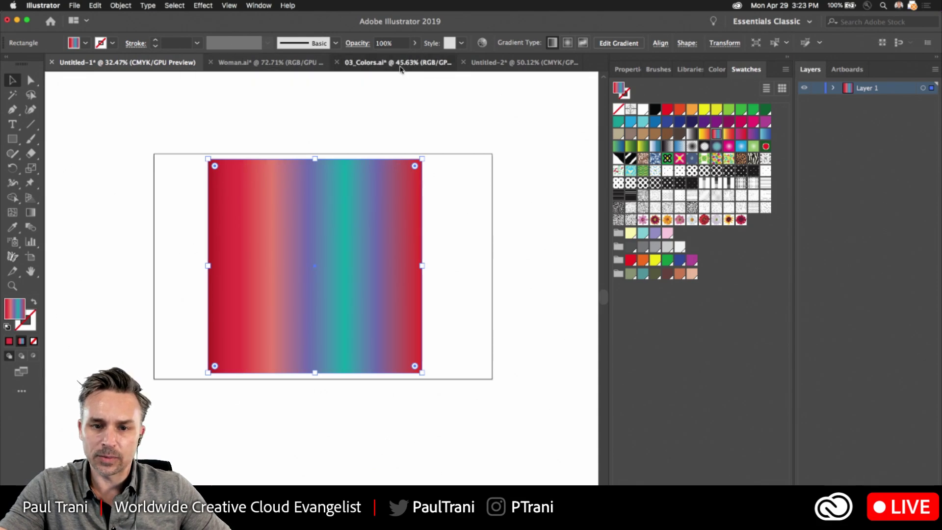
In 03_Colors.ai, fill the circle with the white-to-magenta radial gradient swatch and adjust the gradient's spread on the circle
left_click(363, 64)
left_click_drag(540, 196, 92, 228)
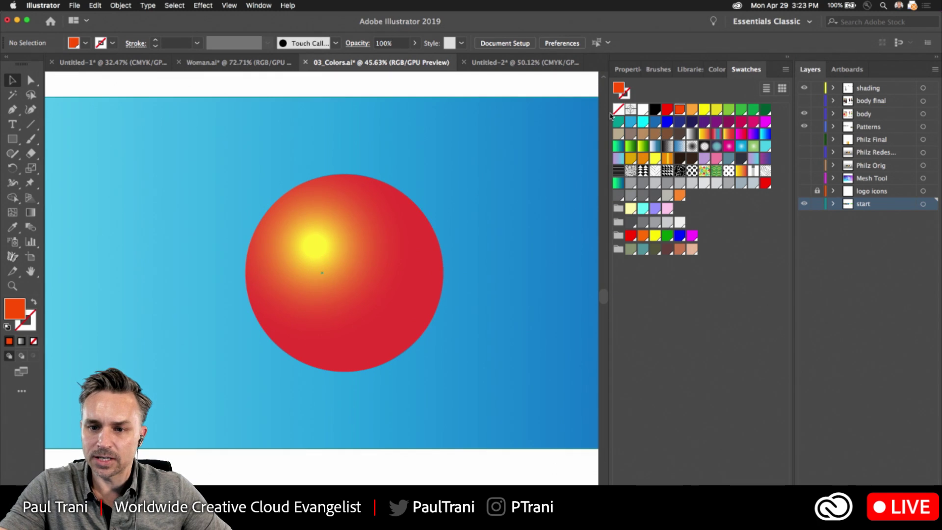
left_click_drag(607, 110, 638, 111)
left_click(396, 221)
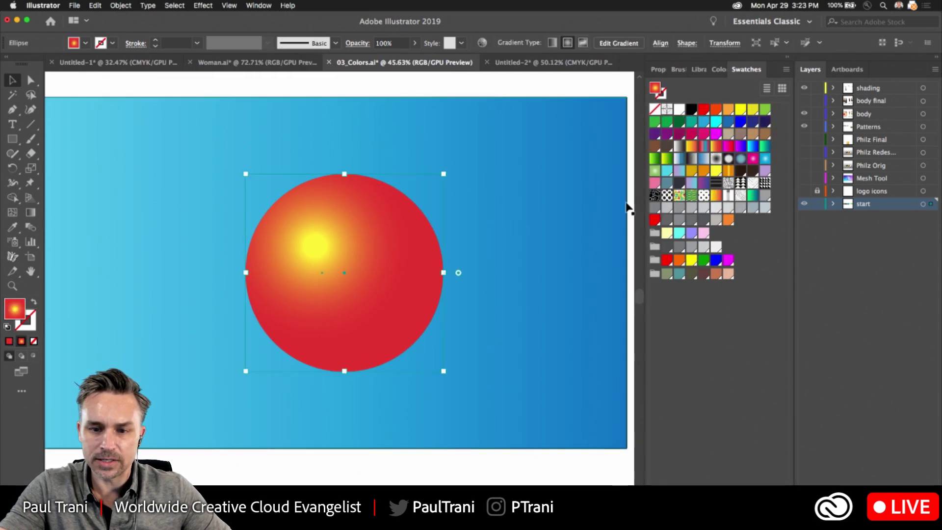
left_click(752, 159)
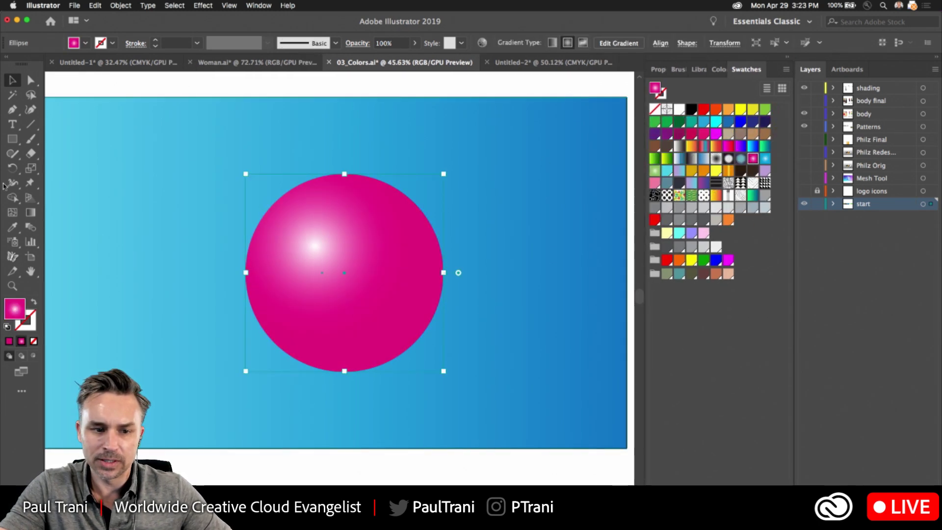
left_click(30, 212)
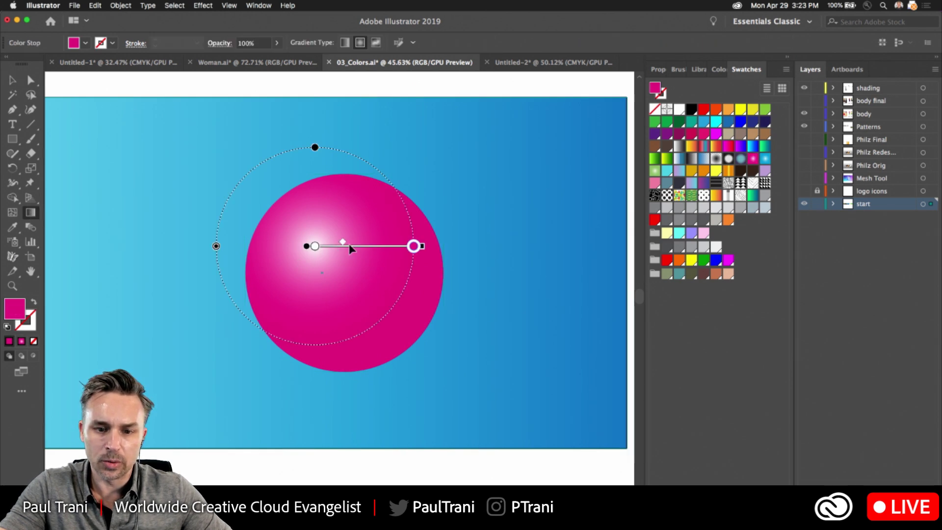
mouse_move(349, 243)
left_mouse_down()
mouse_move(402, 302)
mouse_move(346, 244)
mouse_move(364, 257)
left_mouse_up()
key("v")
Try the neighboring magenta, blue and green linear gradient swatches on the background rectangle, ending with the green-to-navy gradient
left_click(110, 134)
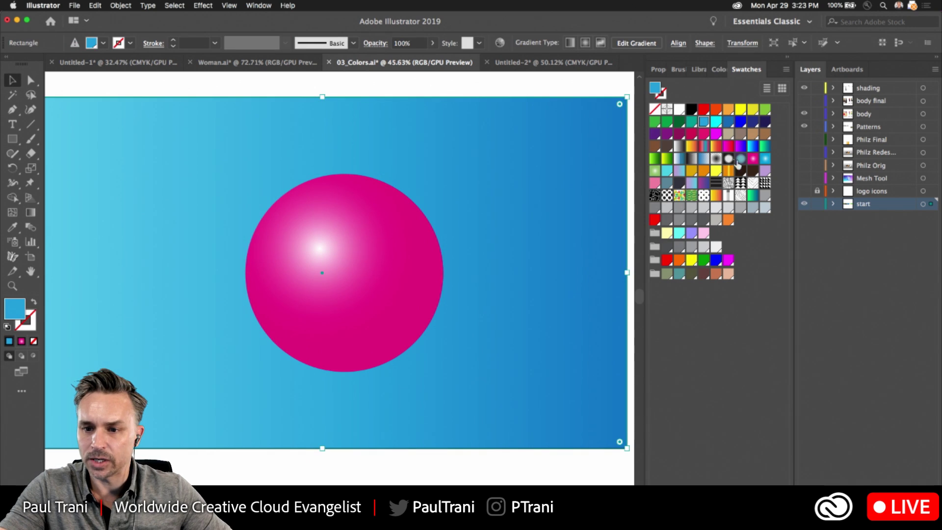
left_click(729, 146)
left_click(740, 146)
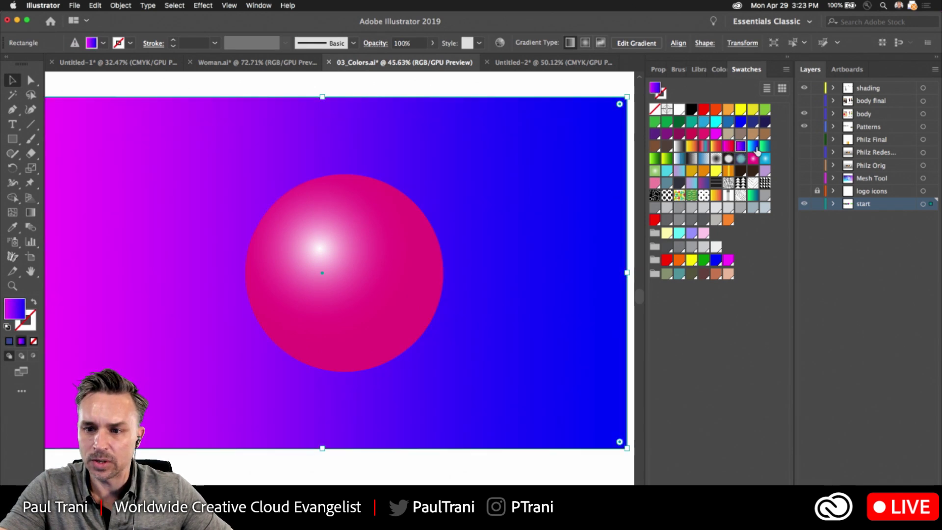
left_click(754, 147)
left_click(765, 147)
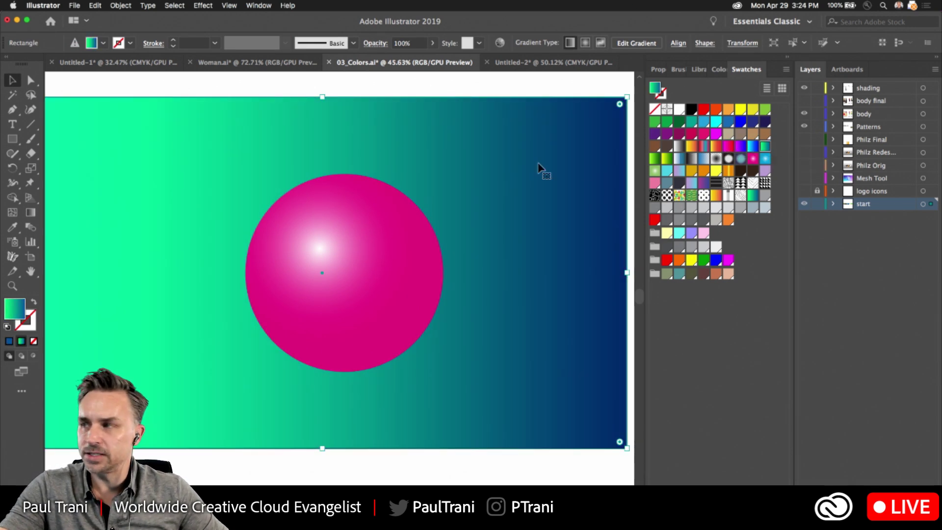
Compare green, magenta and blue radial gradient swatches on the circle, ending with blue, and shrink it to about half size near the background's center
left_click(375, 210)
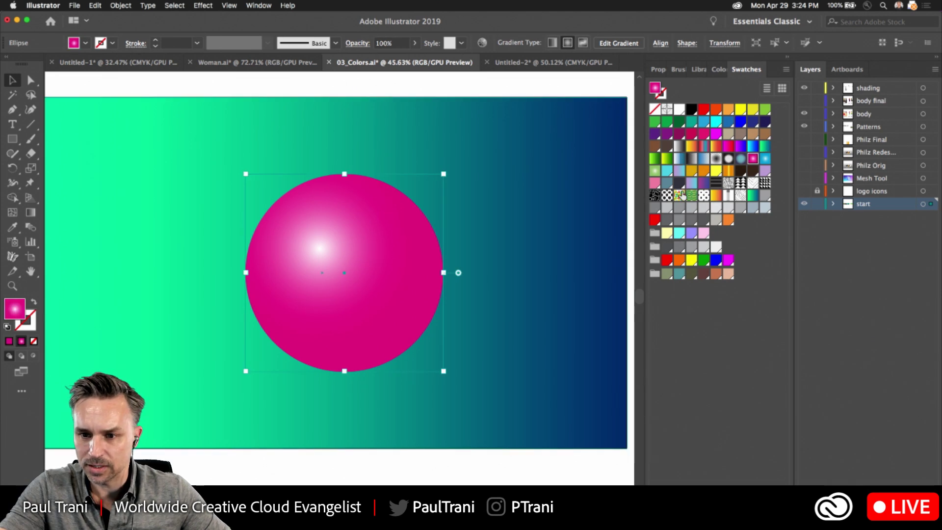
left_click(655, 171)
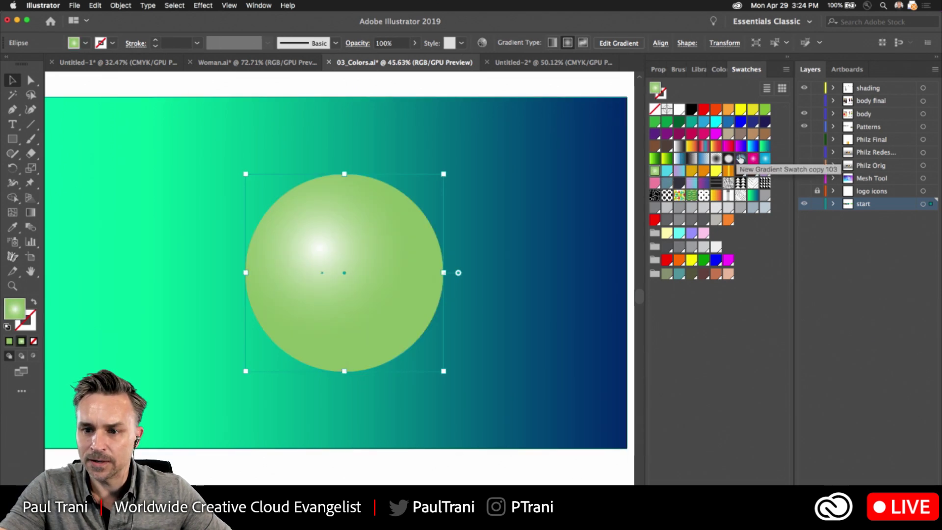
left_click(753, 159)
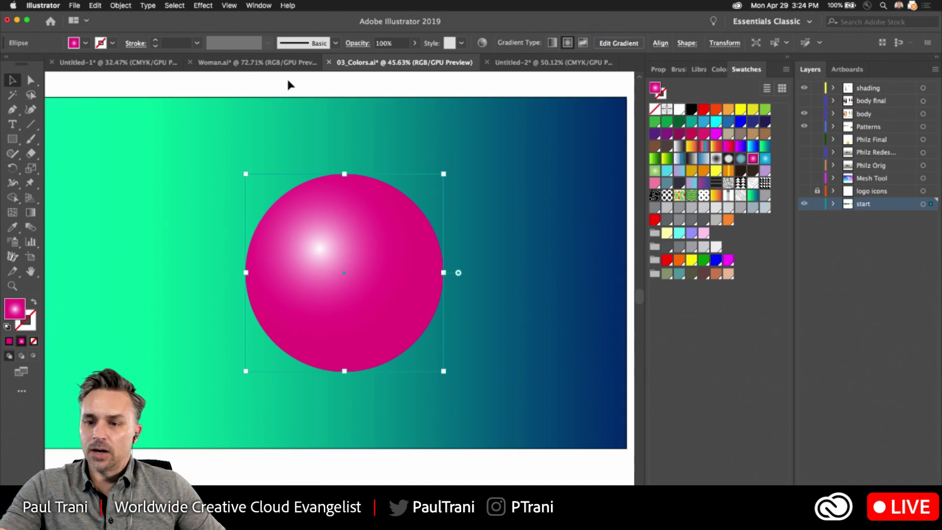
left_click(765, 159)
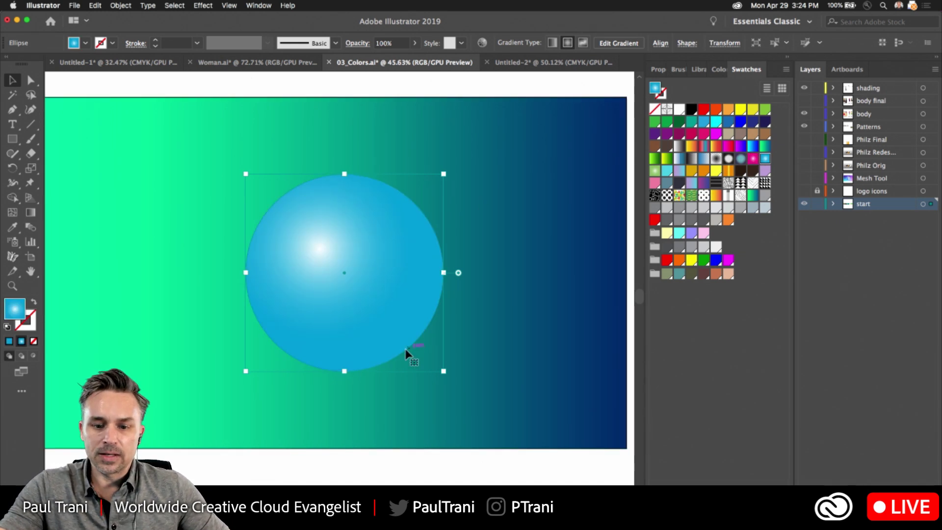
left_click_drag(444, 371, 370, 280)
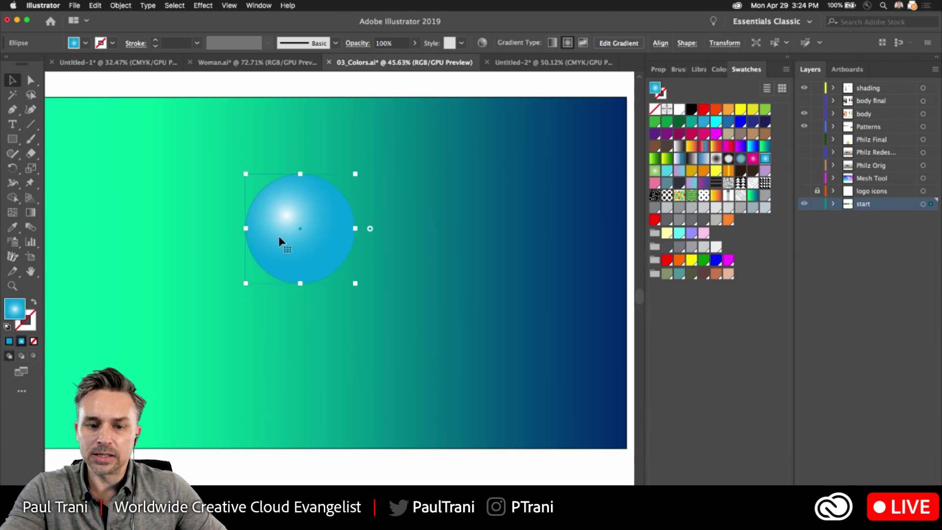
left_click_drag(283, 243, 317, 283)
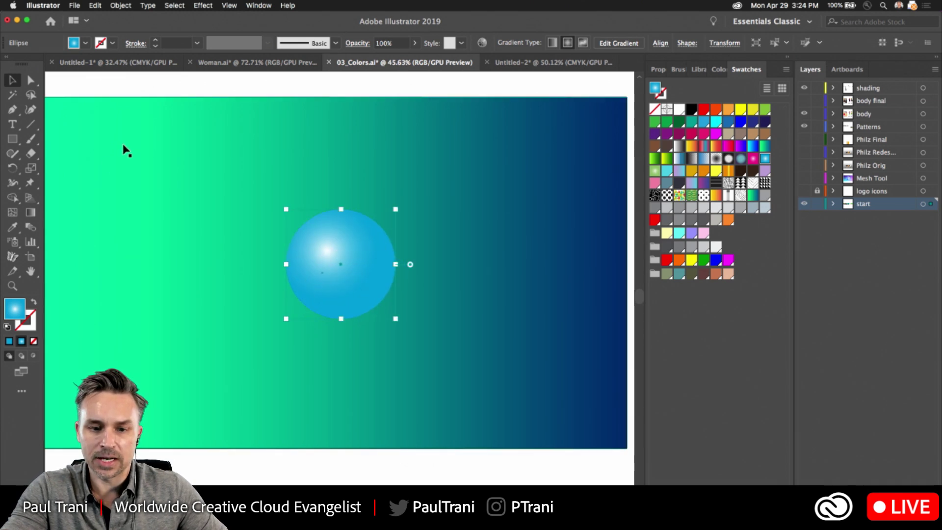
Convert the background rectangle's green-to-navy fill to a freeform gradient drawn with points
left_click(166, 197)
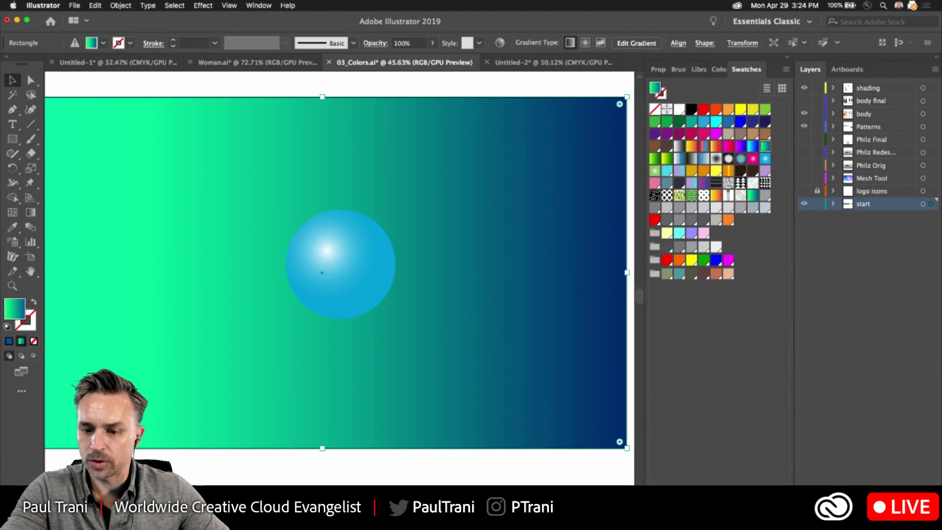
left_click(665, 523)
left_click_drag(673, 373, 479, 172)
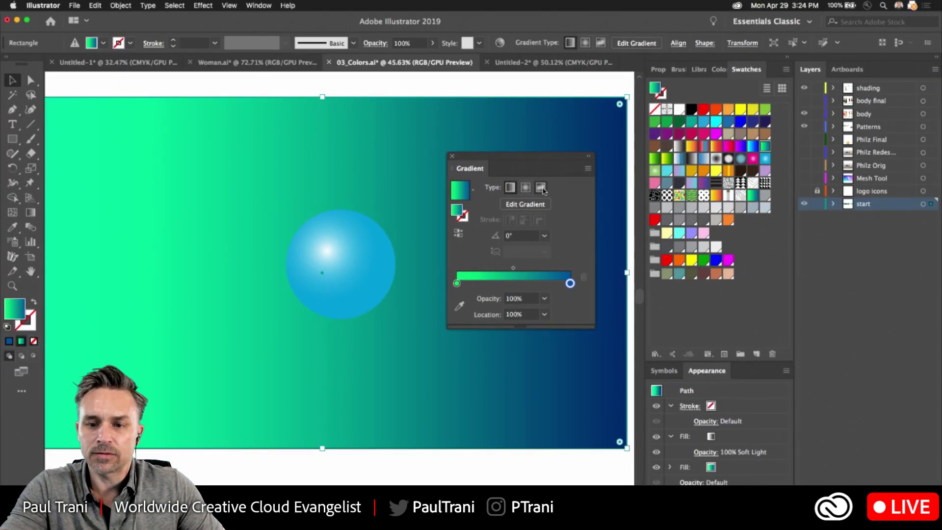
left_click(543, 190)
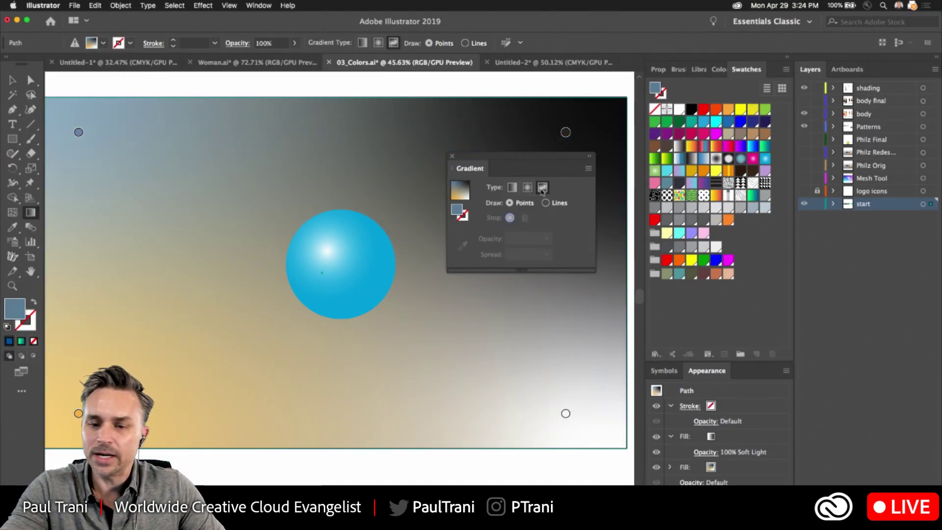
Move the background's upper-left color stop inward, try cyan on it, and set it to red
mouse_move(82, 142)
left_click_drag(78, 134, 128, 146)
double_click(128, 146)
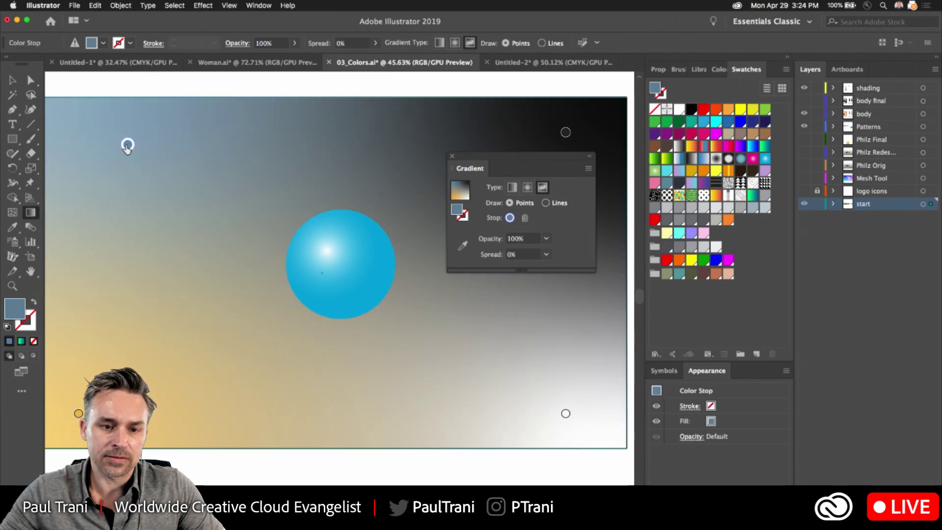
left_click(142, 184)
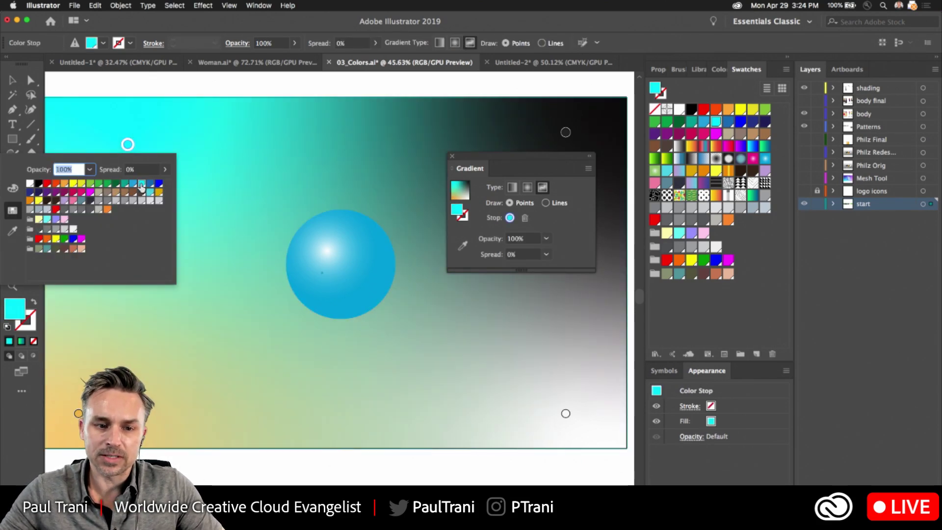
left_click(46, 184)
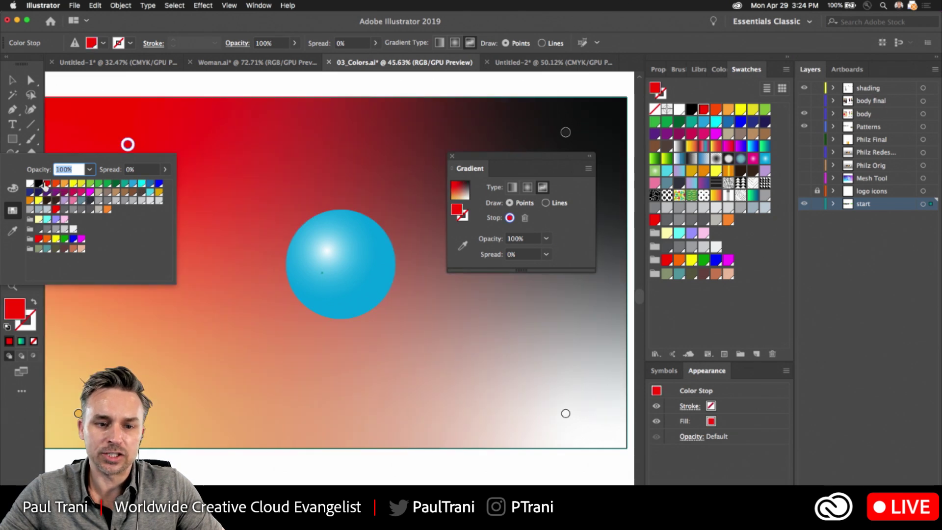
key("Escape")
Set the background's upper-right color stop to blue, and move the lower-left stop inward and color it yellow
double_click(566, 132)
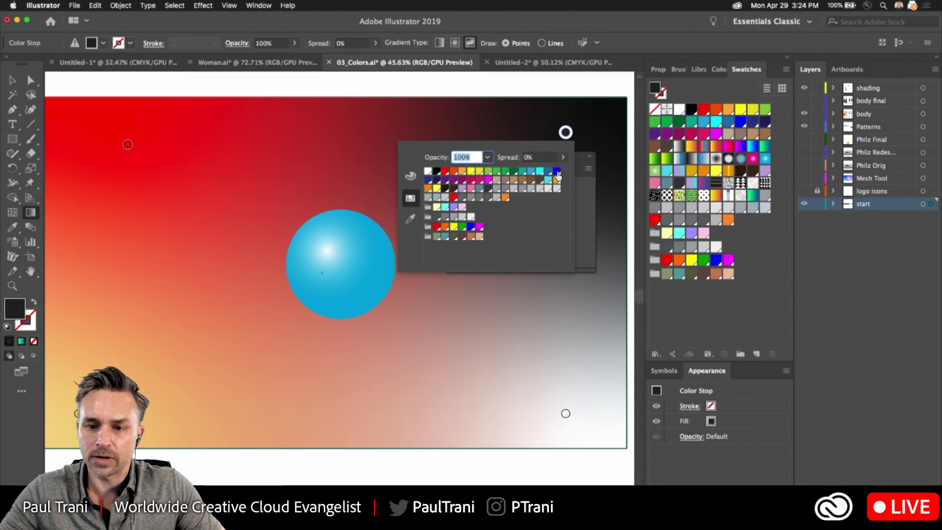
left_click(558, 171)
left_click_drag(79, 413, 157, 344)
double_click(157, 342)
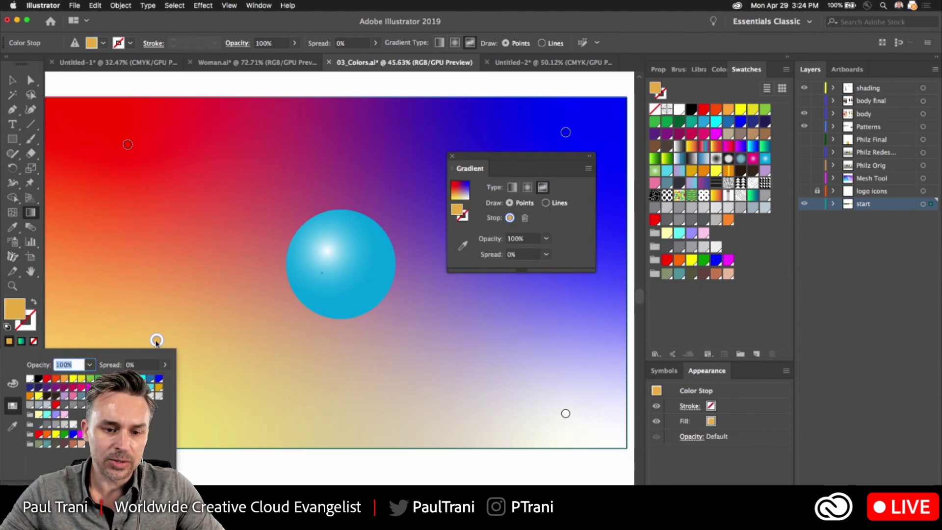
left_click(72, 380)
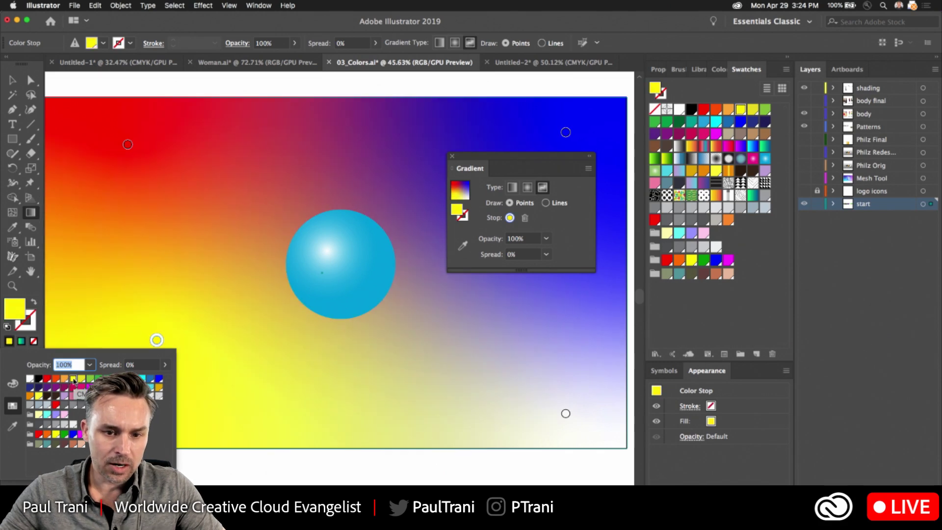
Add another color stop to the background, color it green, and move it near the left edge above the yellow stop
left_click(555, 351)
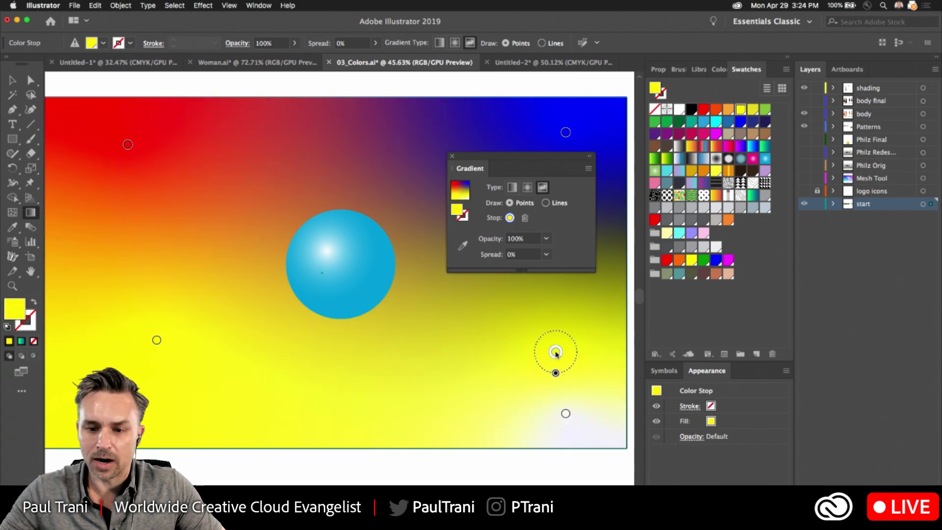
left_click_drag(556, 352, 432, 329)
double_click(433, 329)
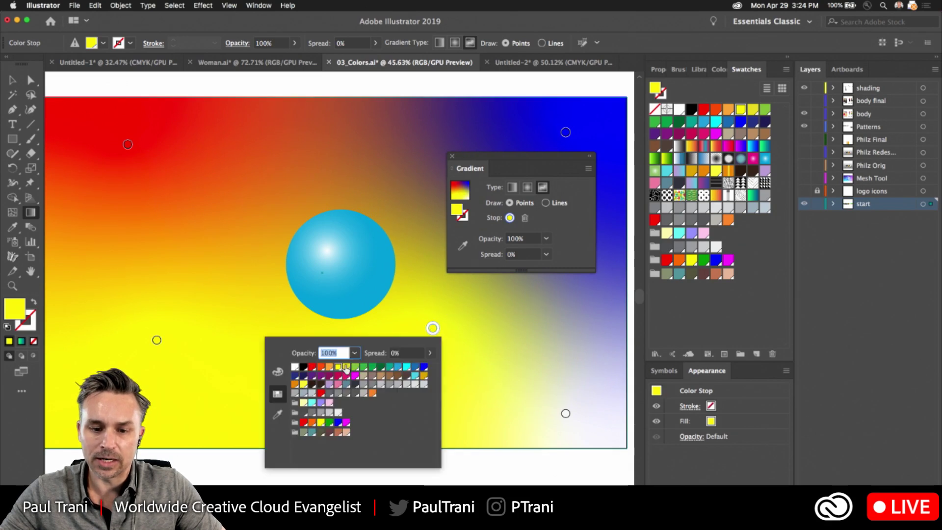
left_click(372, 368)
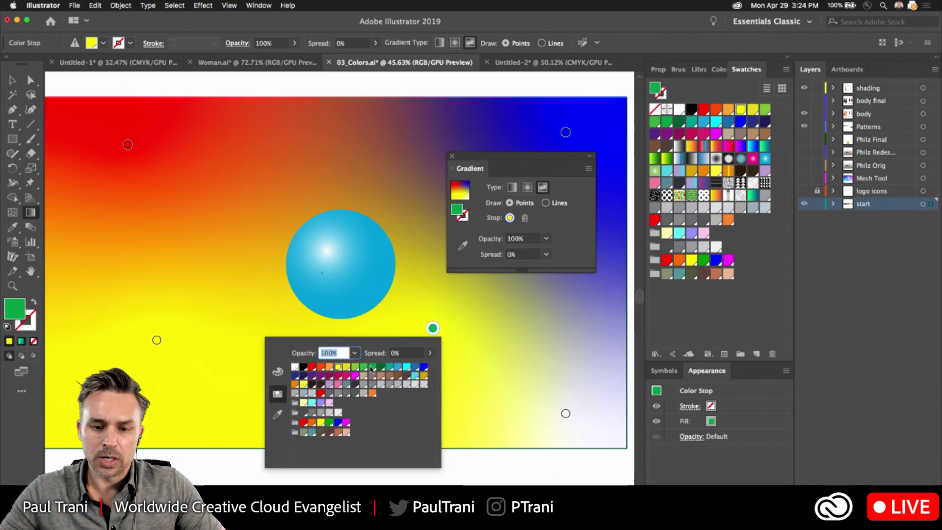
left_click_drag(432, 329, 218, 288)
left_click_drag(151, 280, 105, 280)
Move the white lower-right color stop inward and set it to the pink swatch R=245 G=137 B=171
scroll(54, 257, "up", 8)
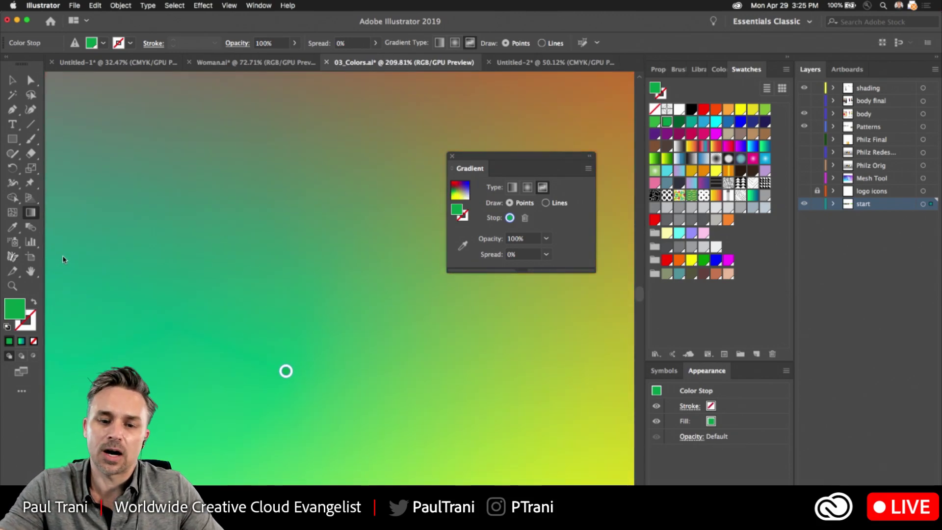
scroll(103, 261, "down", 8)
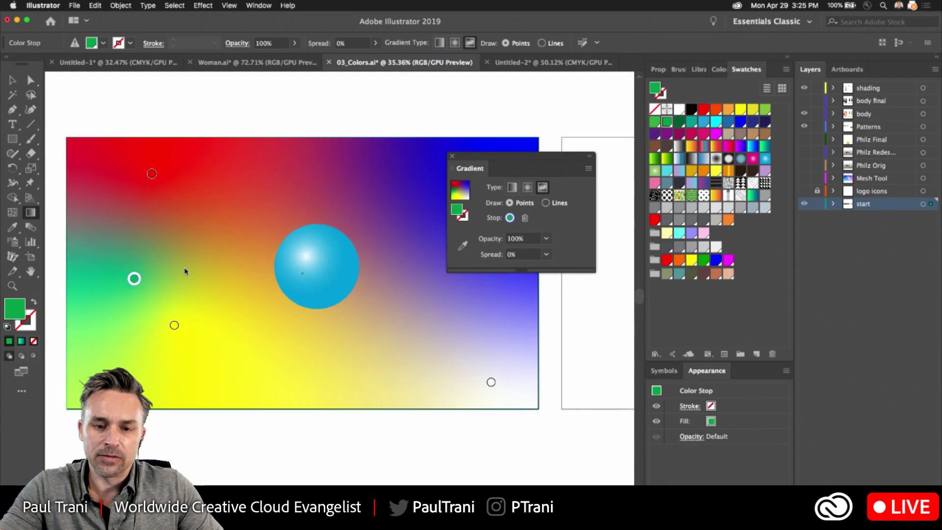
scroll(185, 272, "up", 2)
left_click(559, 407)
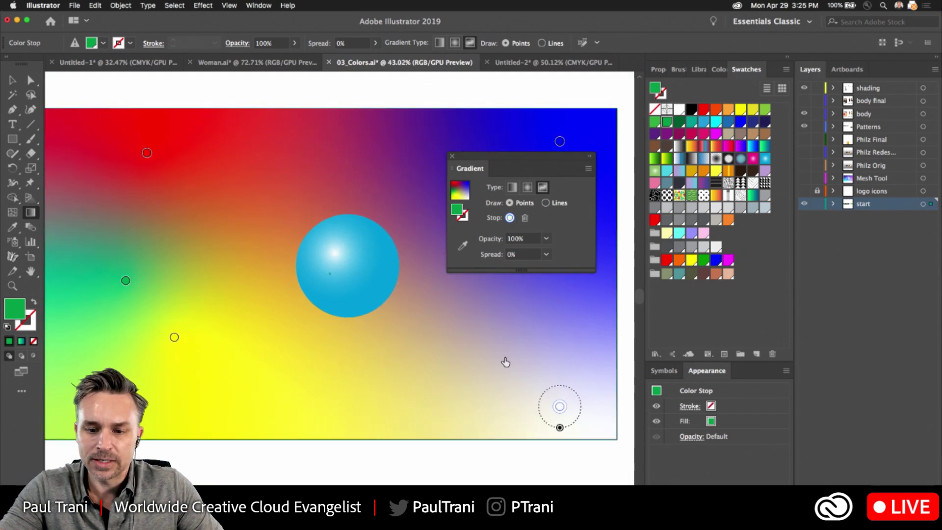
left_click_drag(560, 406, 512, 366)
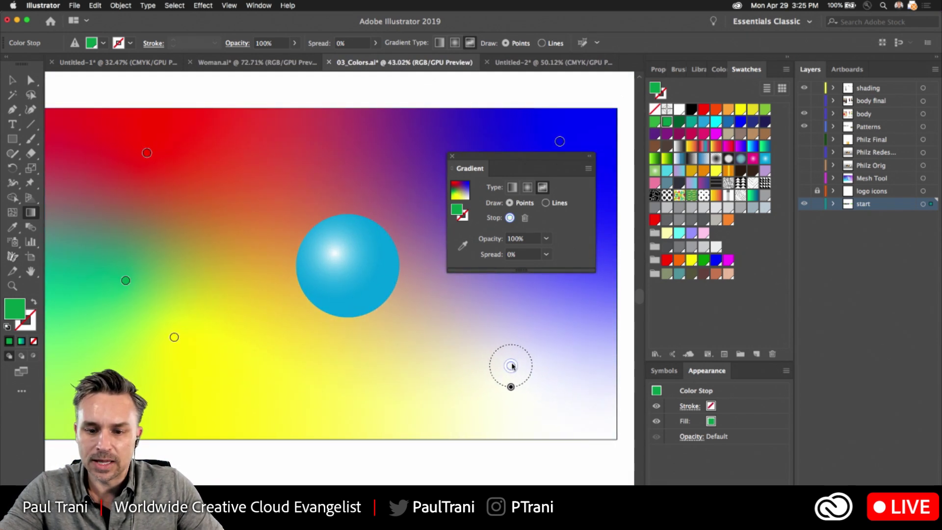
double_click(511, 365)
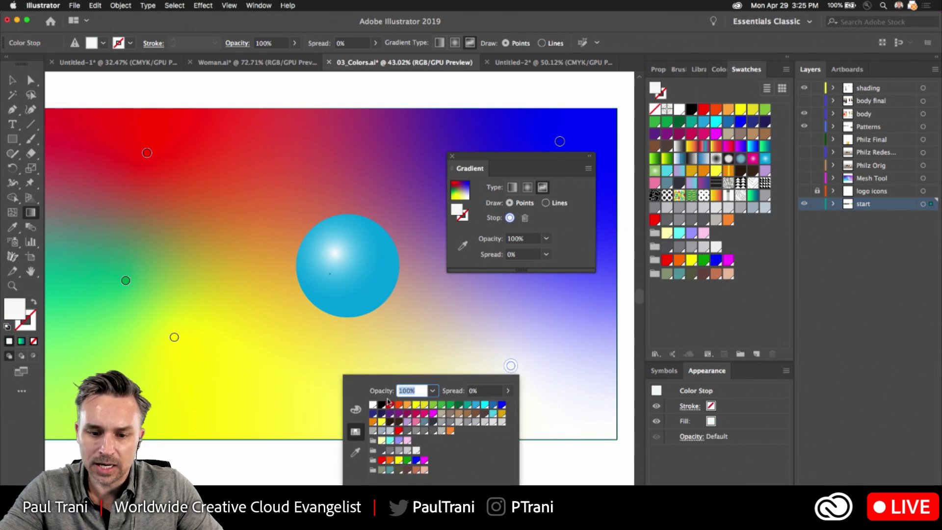
left_click(415, 422)
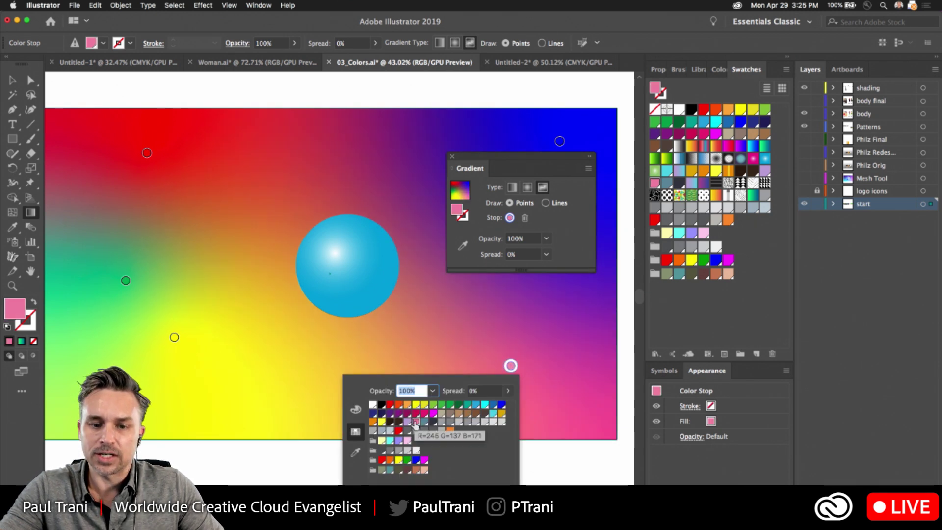
left_click(305, 278)
left_click(317, 281)
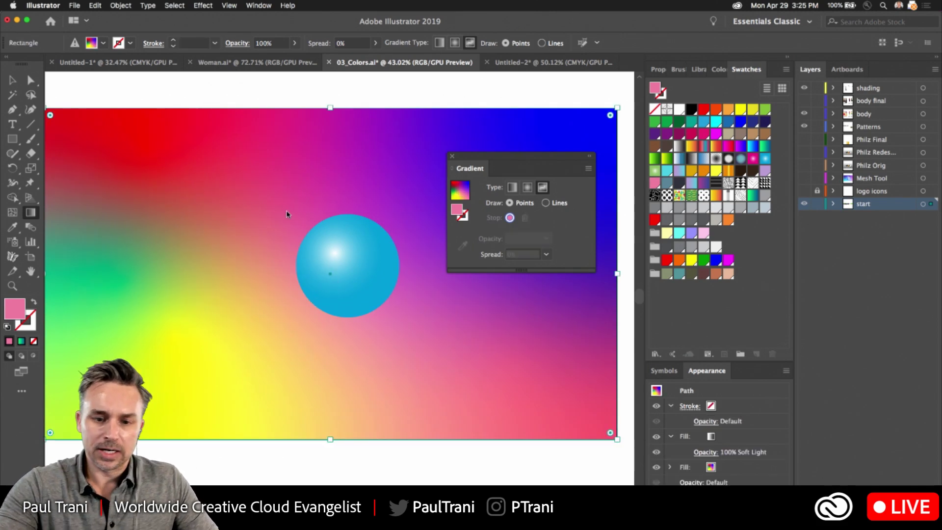
key("super+z")
Select the blue circle and convert its radial fill to a freeform gradient drawn with points
left_click(13, 80)
left_click(324, 274)
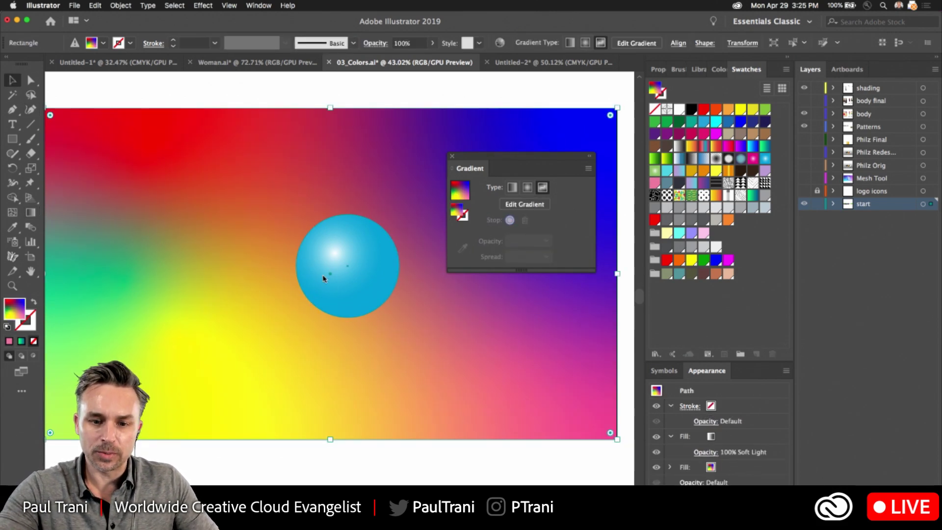
key("g")
mouse_move(347, 285)
left_mouse_down()
mouse_move(336, 275)
mouse_move(364, 239)
left_mouse_up()
scroll(348, 229, "up", 5)
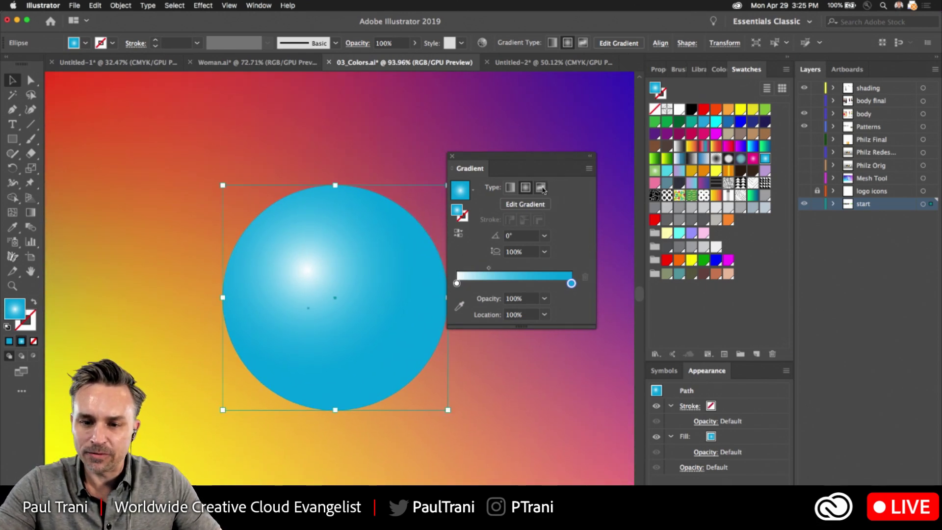
left_click(542, 188)
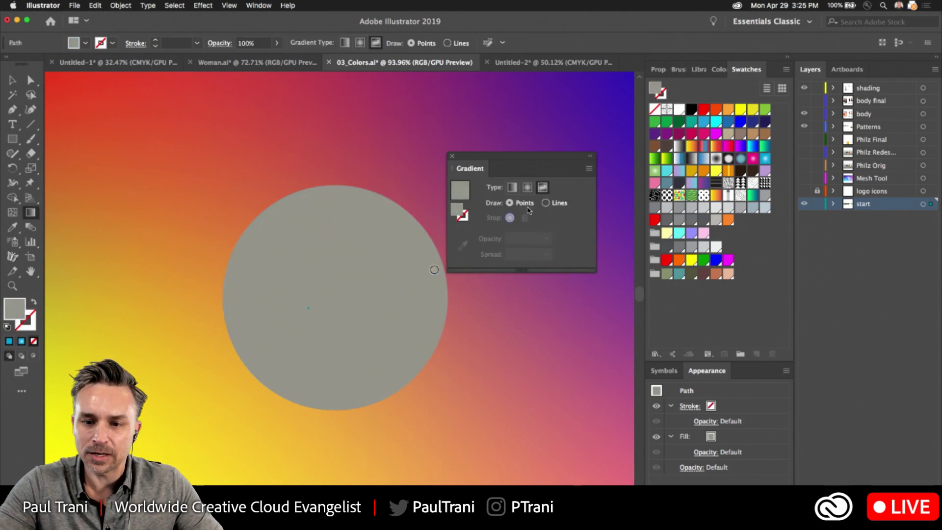
Switch the circle's freeform gradient to drawing with lines and set its color stop near the right edge to black
left_click(546, 204)
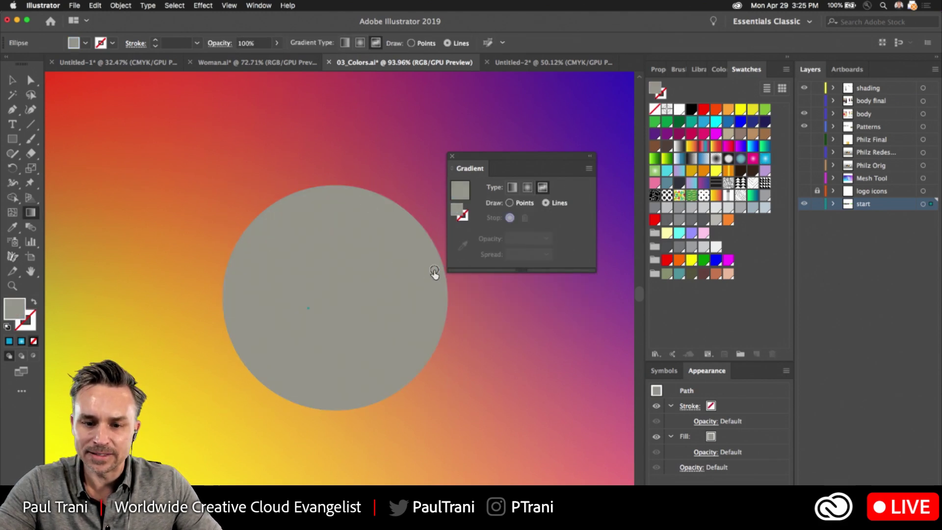
double_click(435, 271)
left_click(305, 309)
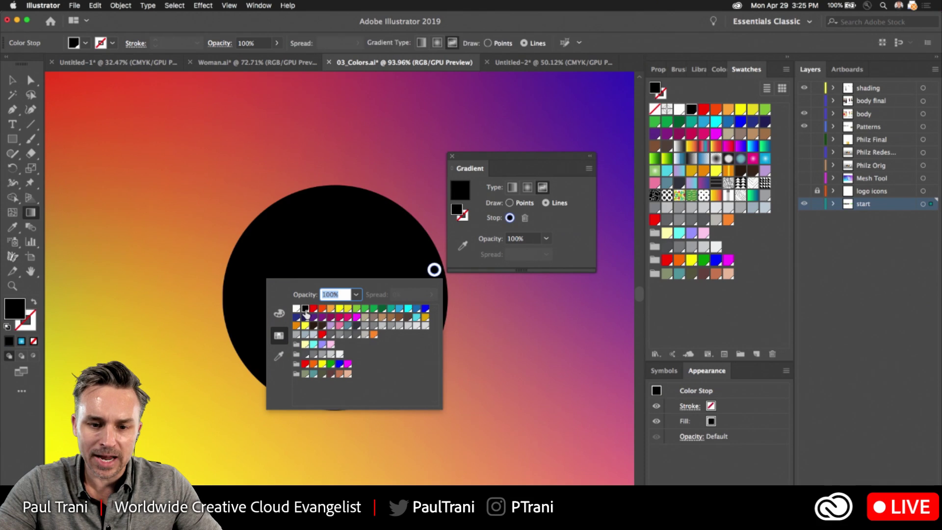
left_click(333, 223)
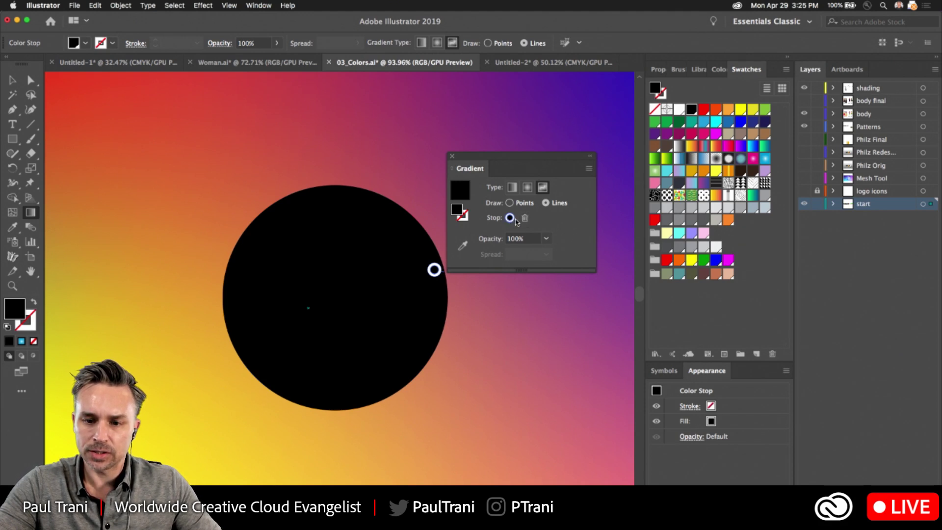
Switch back to drawing with points and add a white color stop in the circle's lower-right area
left_click(509, 202)
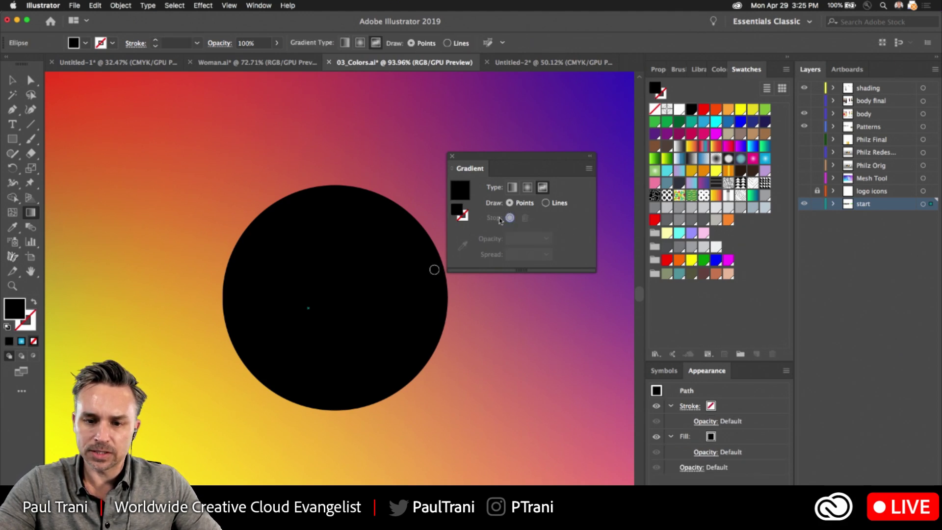
left_click(352, 354)
left_click_drag(352, 354, 376, 362)
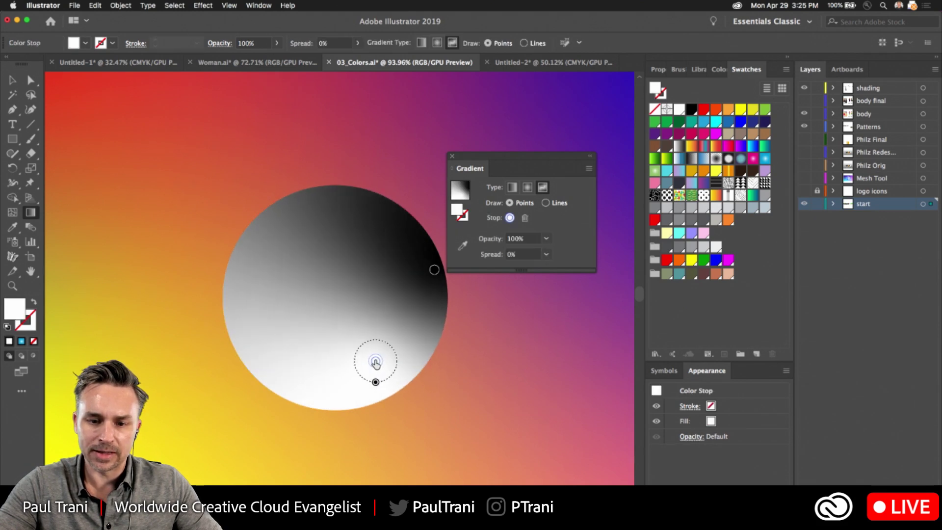
Draw a line of black color stops from the circle's right-edge stop along its upper edge to the left side, and finish the line
left_click(434, 270)
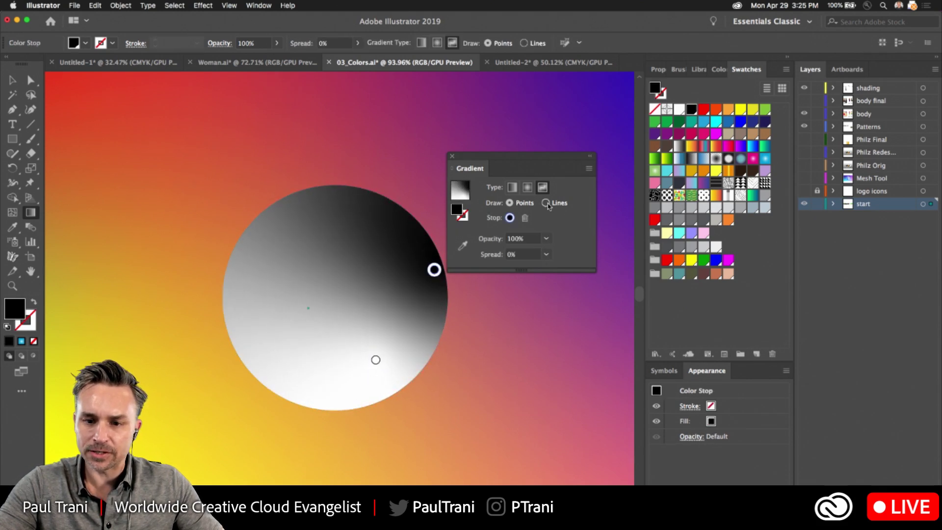
left_click(546, 204)
left_click(434, 270)
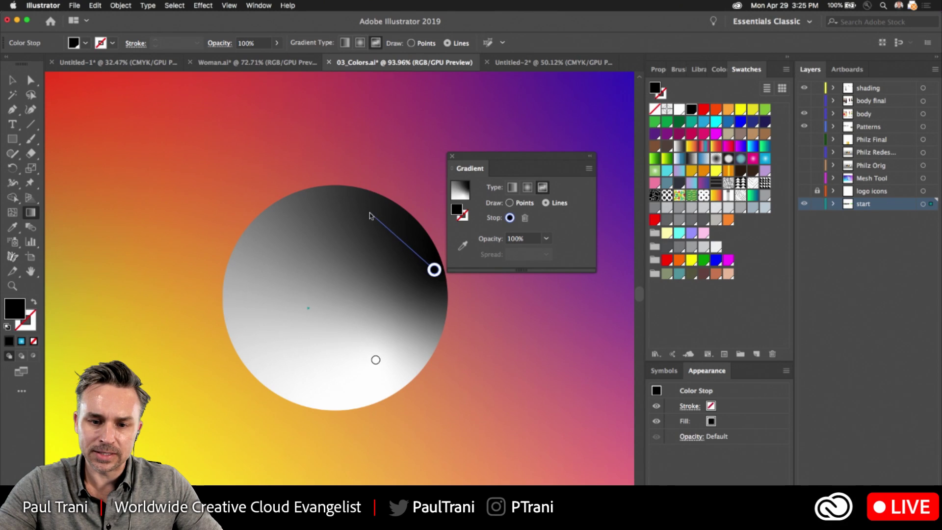
left_click(349, 206)
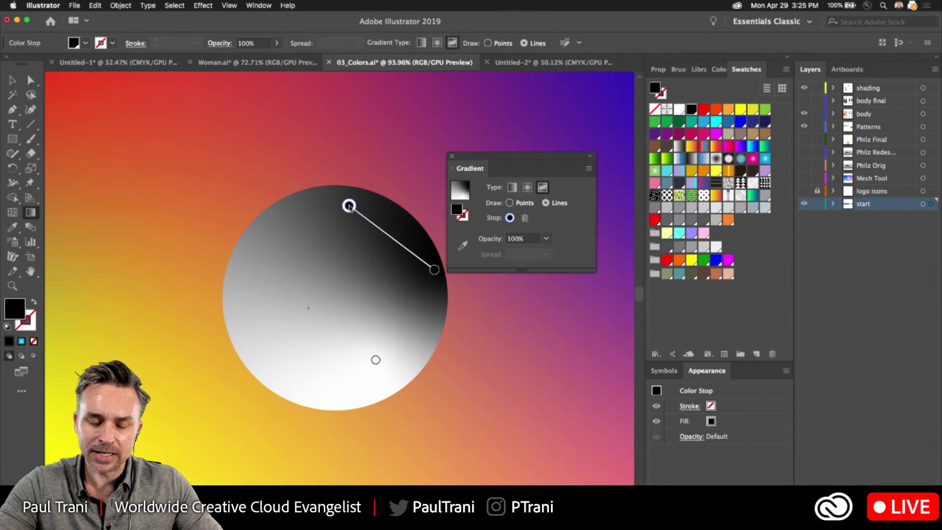
left_click(269, 234)
left_click(246, 299)
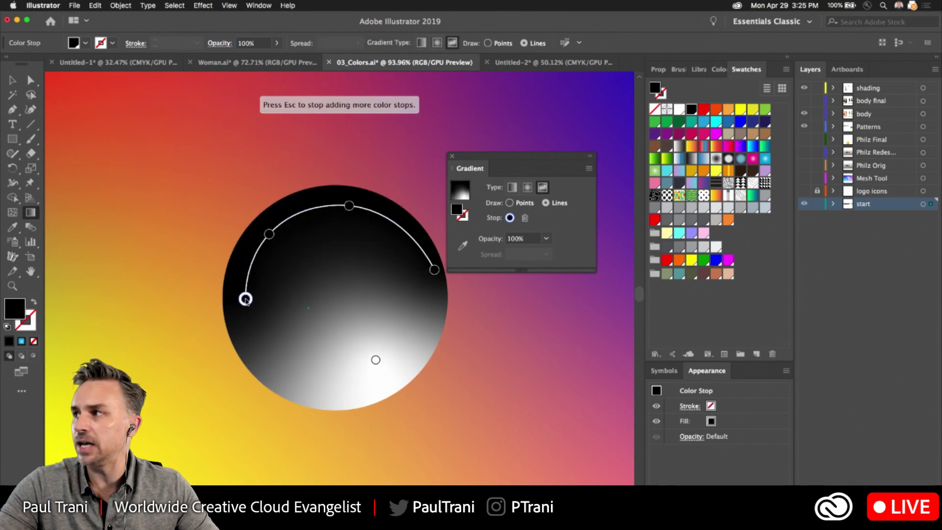
key("Escape")
key("v")
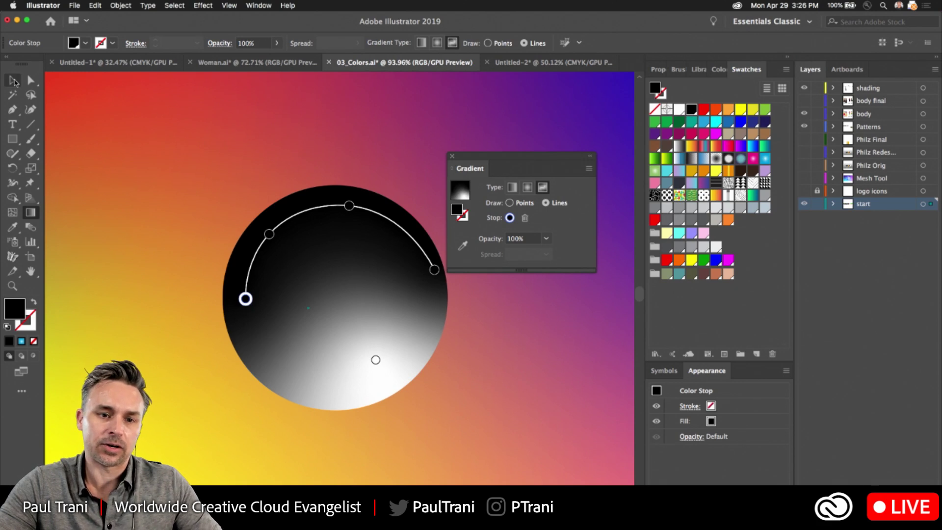
left_click(155, 165)
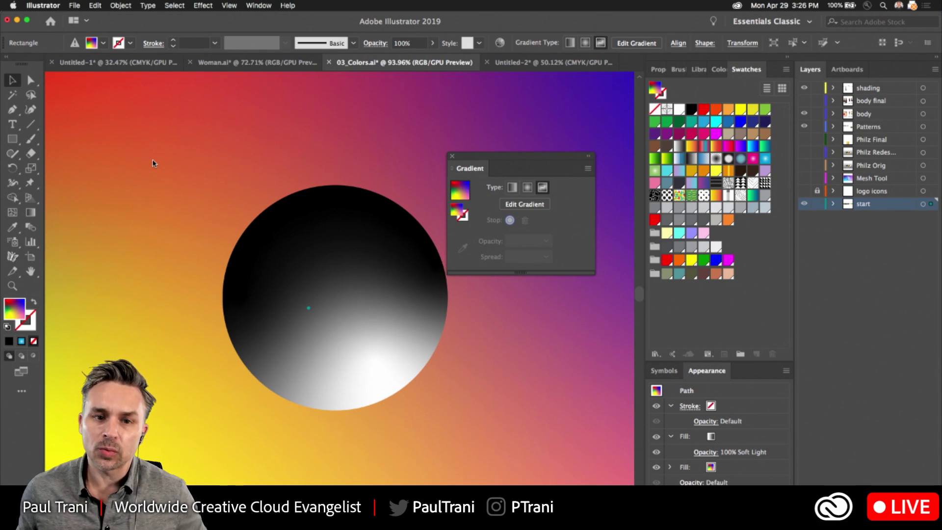
left_click(203, 6)
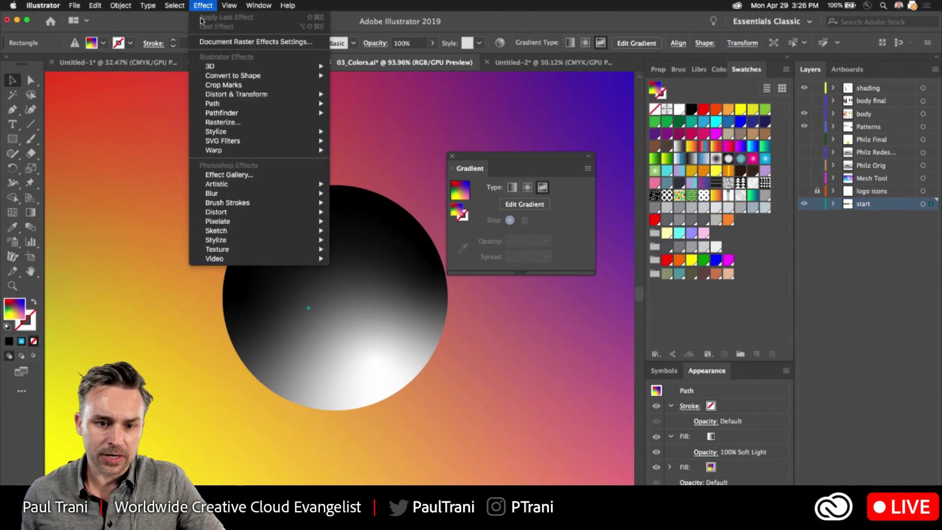
mouse_move(214, 192)
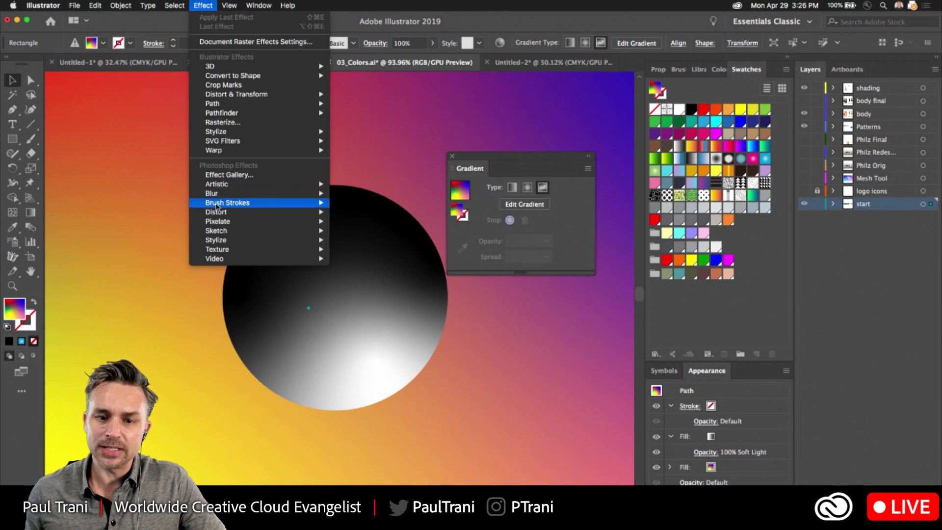
left_click(387, 51)
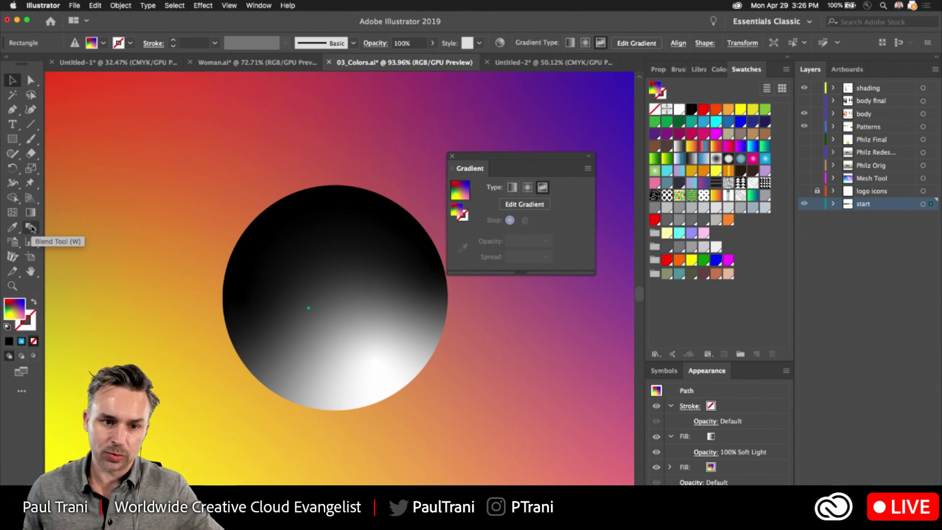
Select the circle and rotate it about a quarter turn clockwise so its white area lies at the lower left
left_click(31, 228)
left_click(248, 263)
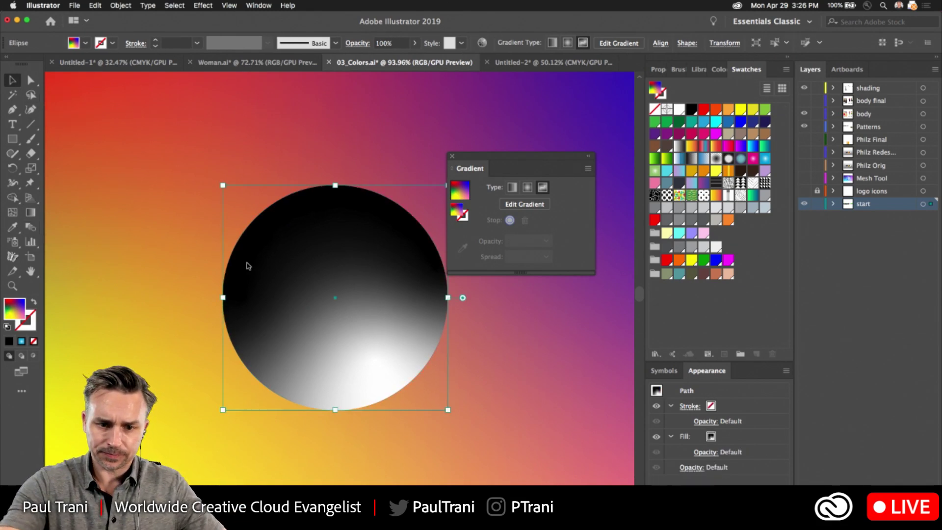
left_click_drag(216, 180, 294, 143)
left_click_drag(451, 173, 474, 212)
left_click(208, 115)
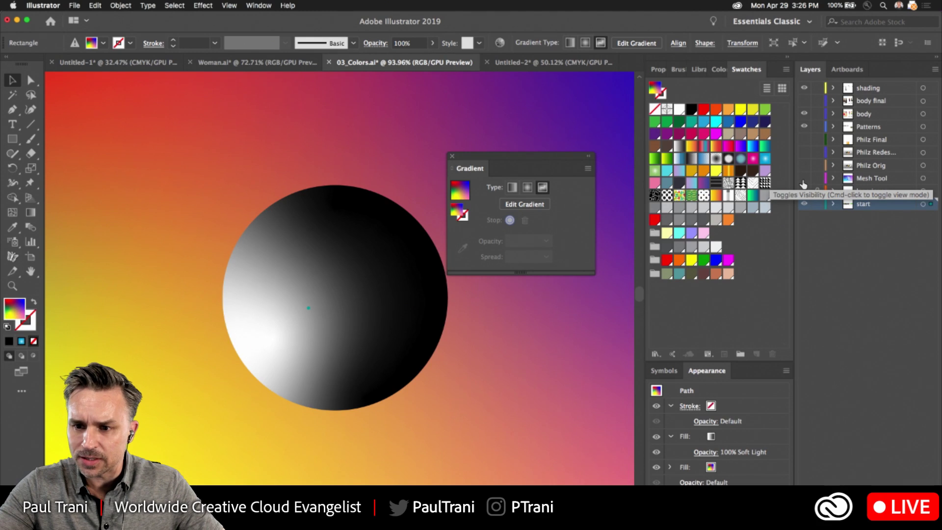
Show the Mesh Tool layer in 03_Colors.ai and close the floating Gradient settings, leaving nothing selected
left_click(804, 178)
left_click(242, 63)
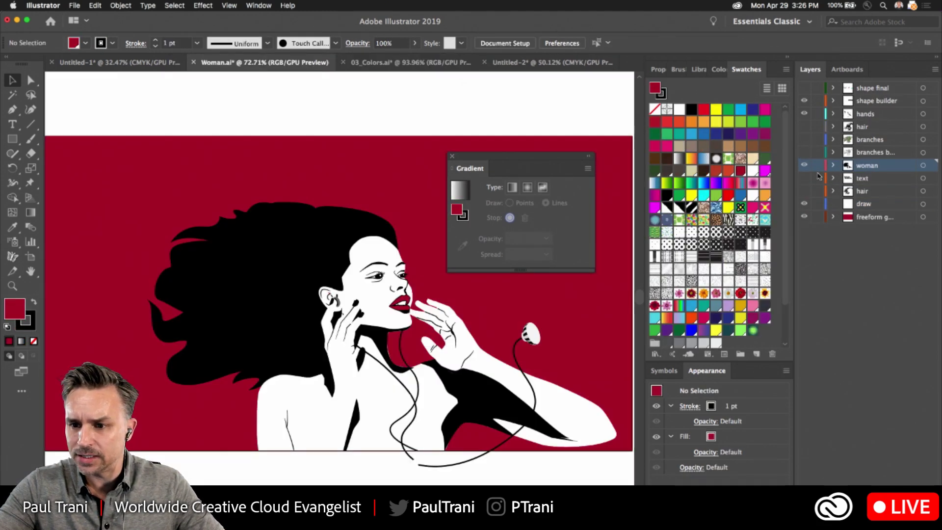
left_click(804, 100)
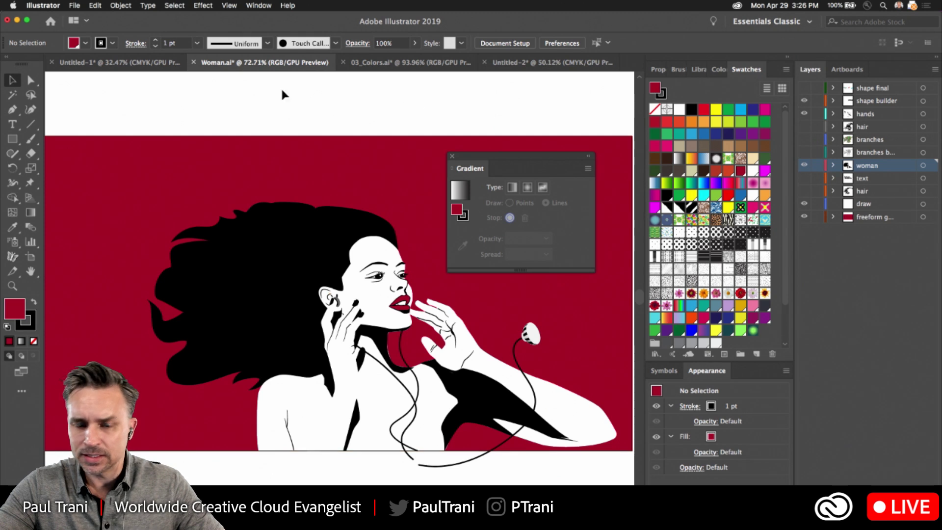
left_click(382, 66)
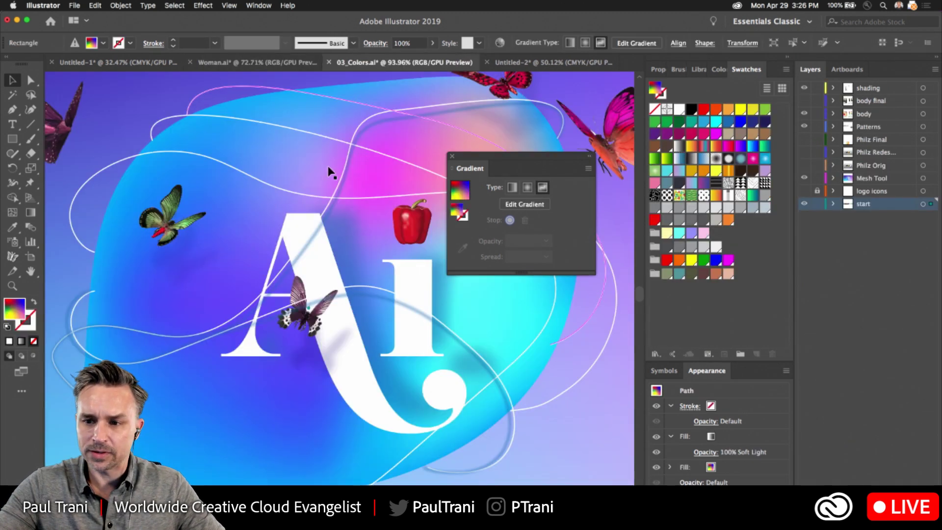
key("super+0")
key("alt+super+0")
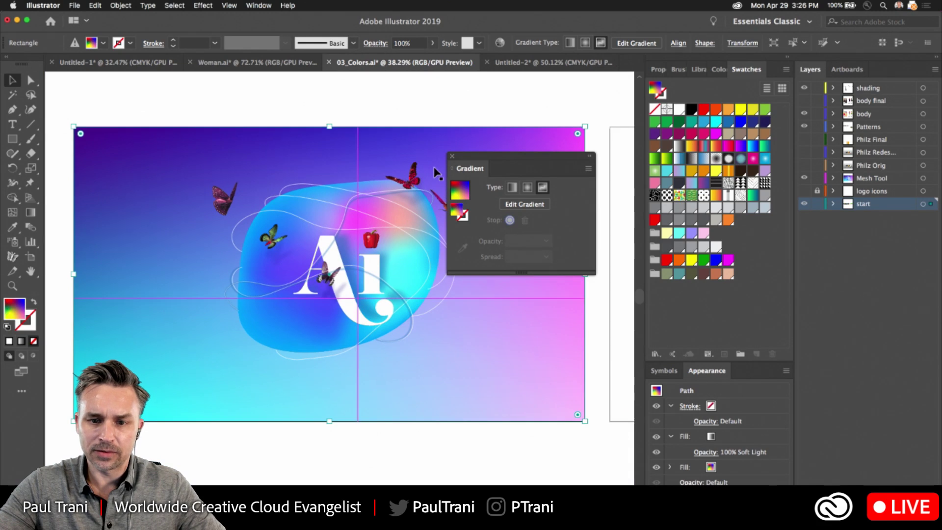
left_click(452, 158)
left_click(122, 93)
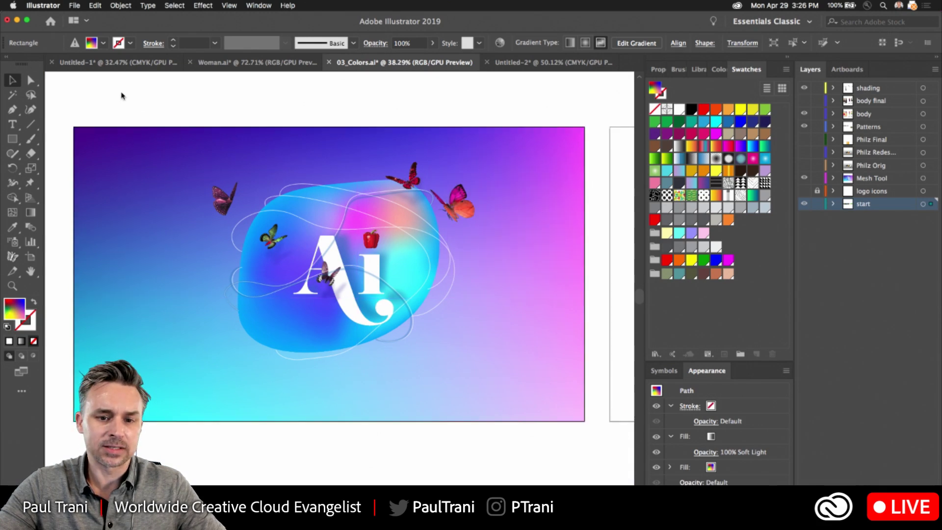
scroll(329, 106, "up", 2)
scroll(210, 185, "down", 5)
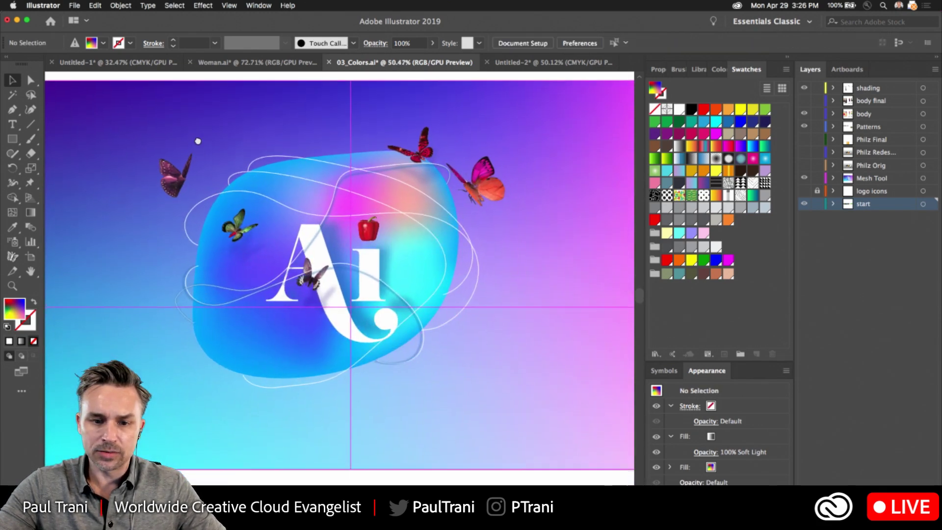
Hide the guides and select the gradient mesh background behind the Ai artwork
key("super+semicolon")
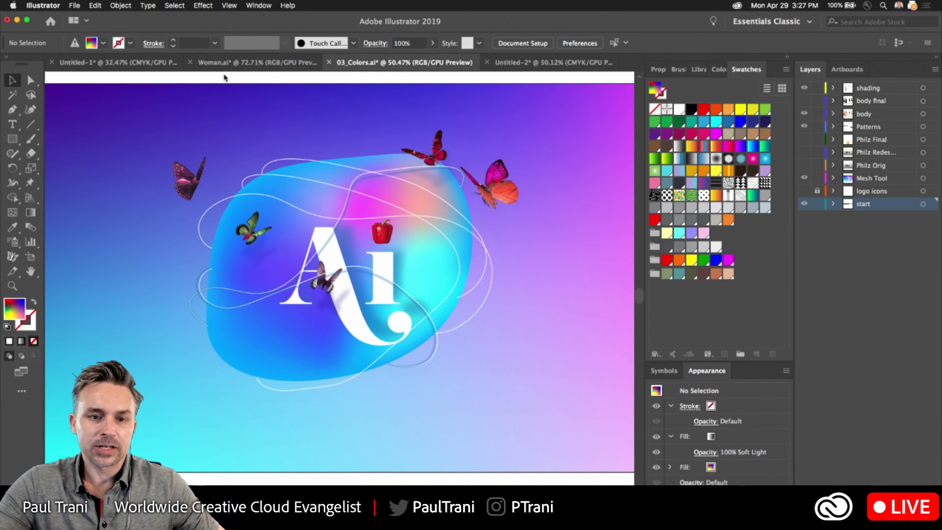
left_click(270, 248)
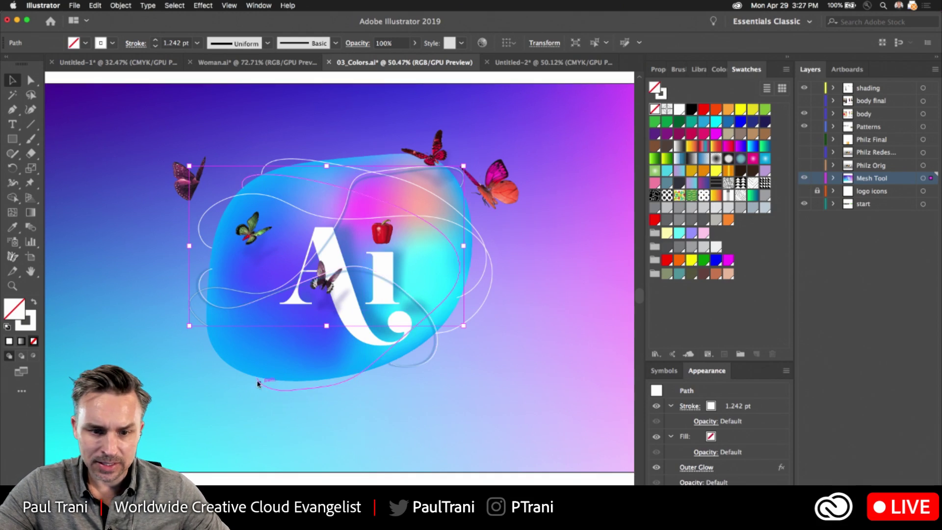
left_click(230, 363)
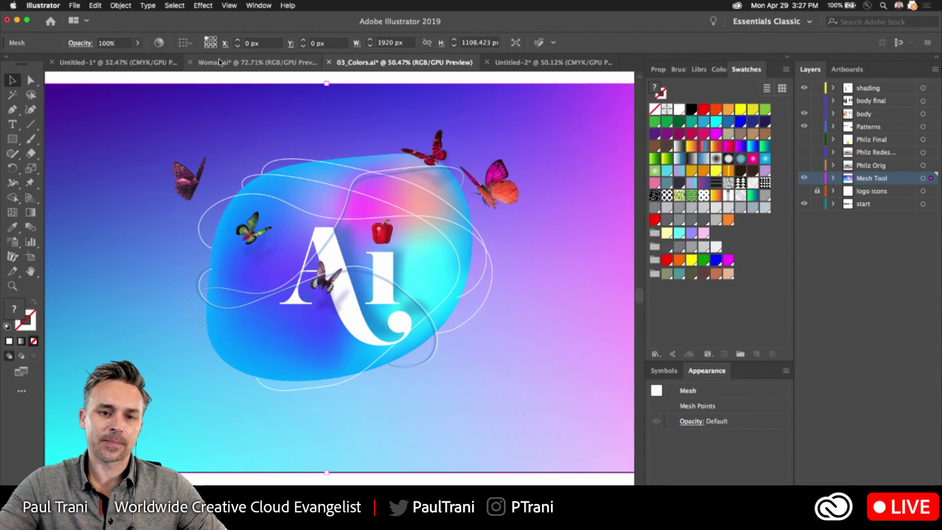
Look through the open documents and list the artboards of 03_Colors.ai
left_click(221, 62)
left_click(108, 64)
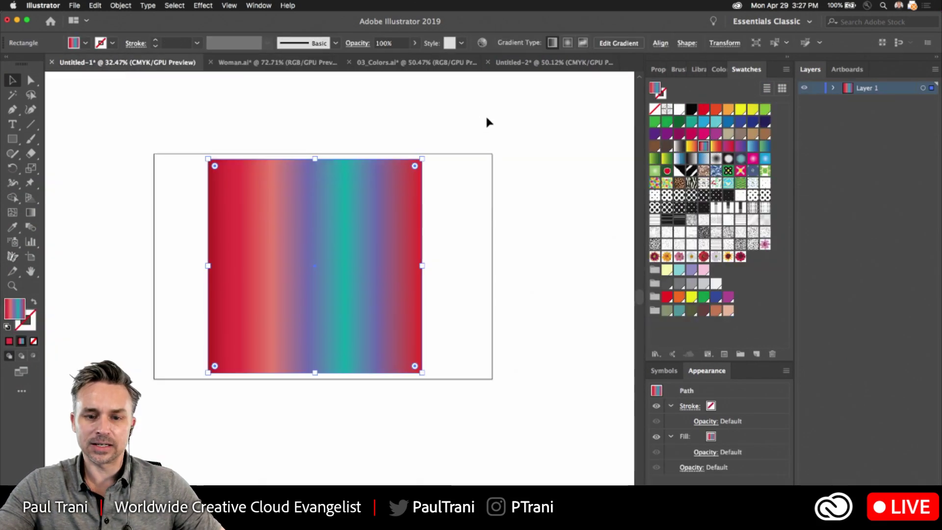
left_click(506, 66)
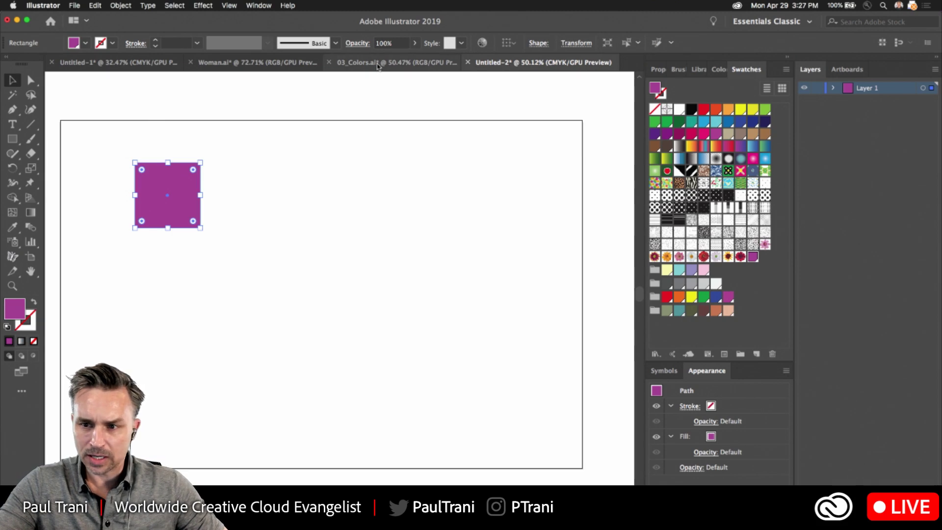
left_click(378, 65)
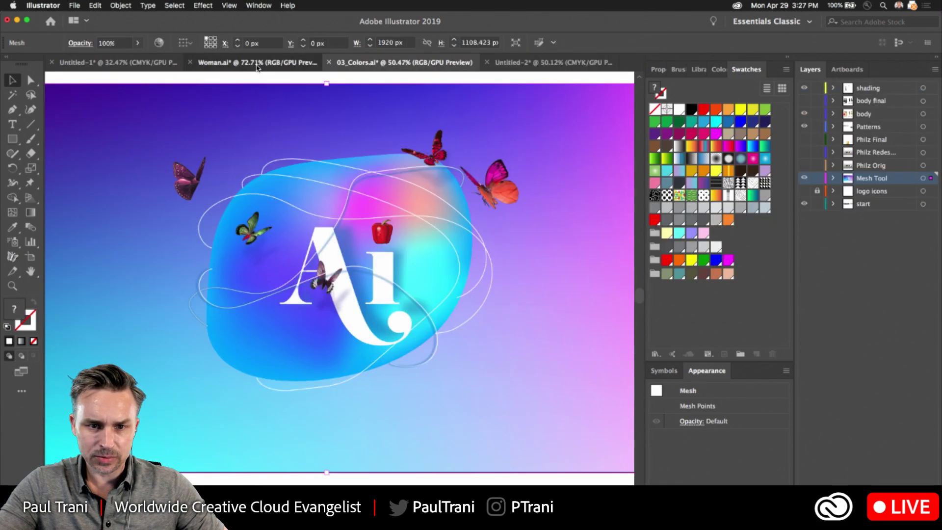
left_click(257, 66)
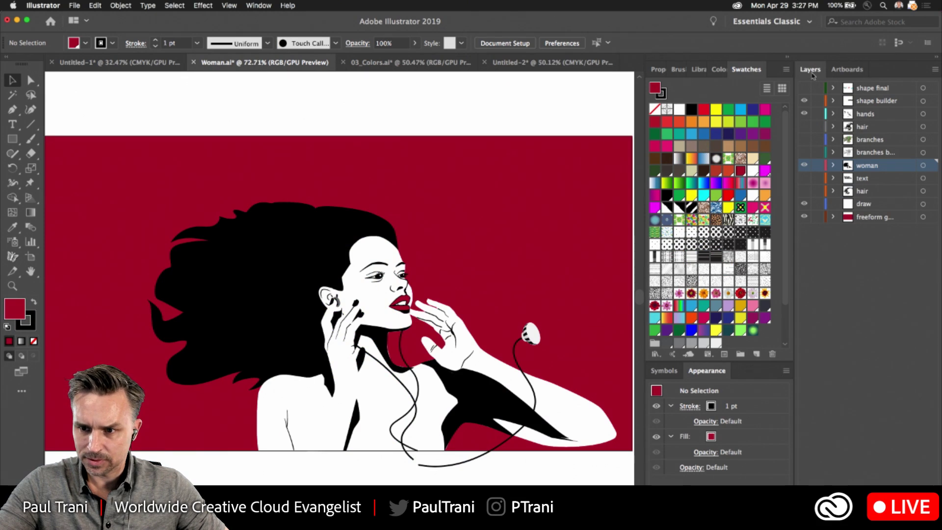
left_click(847, 71)
left_click(525, 62)
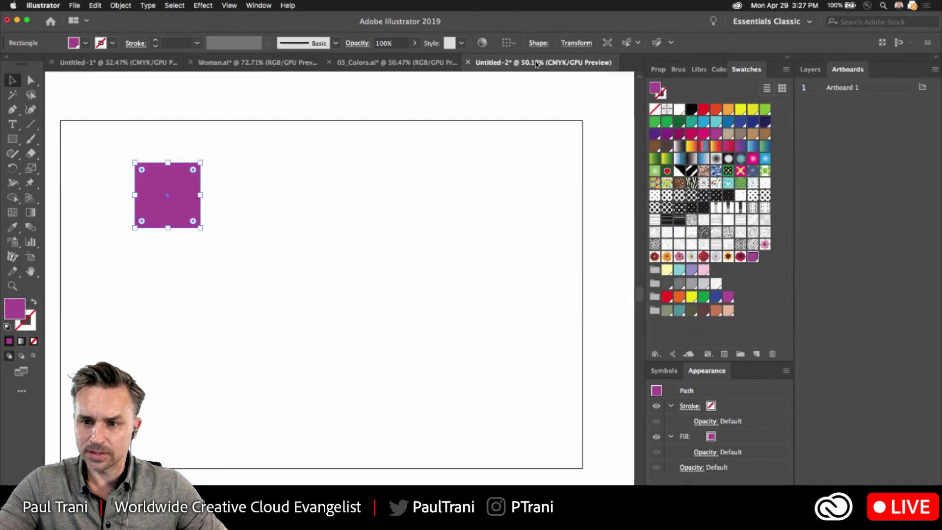
left_click(372, 66)
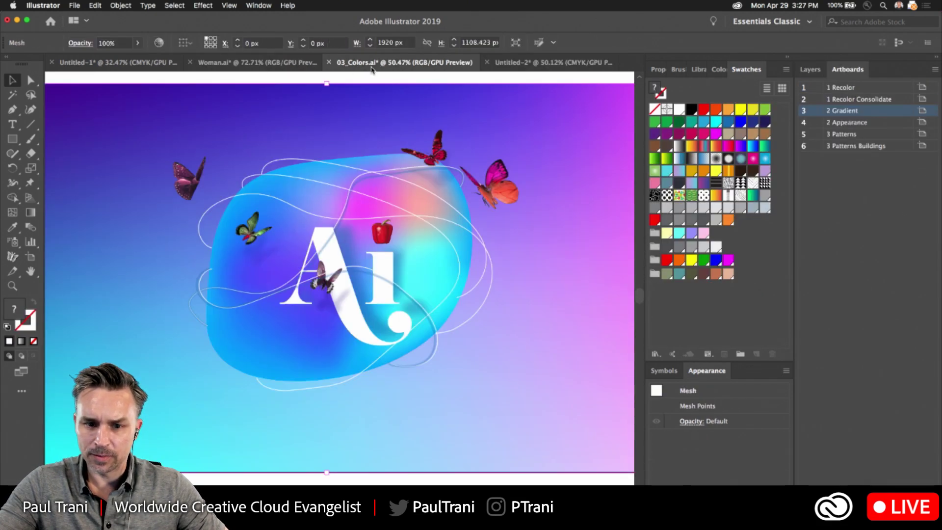
Bring the grid of colored squares on the 1 Recolor Consolidate artboard into close view
key("super+alt+0")
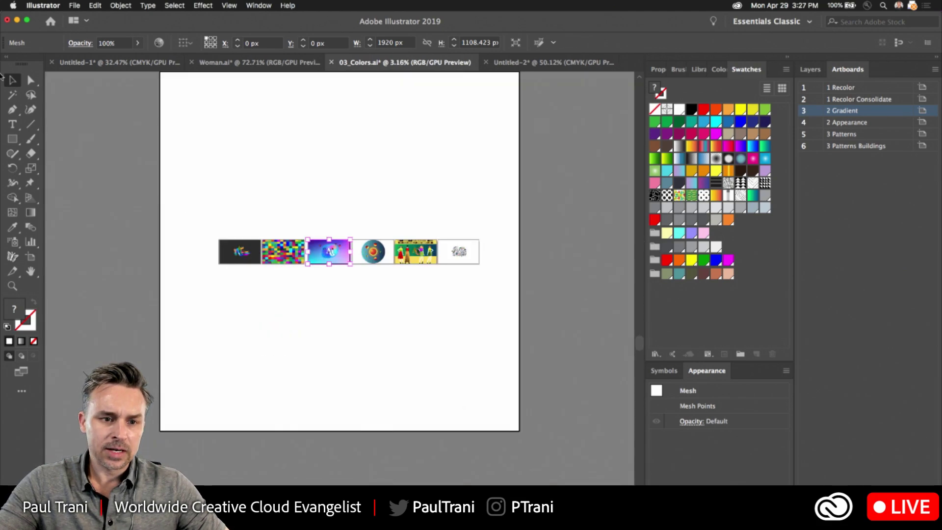
left_click(13, 285)
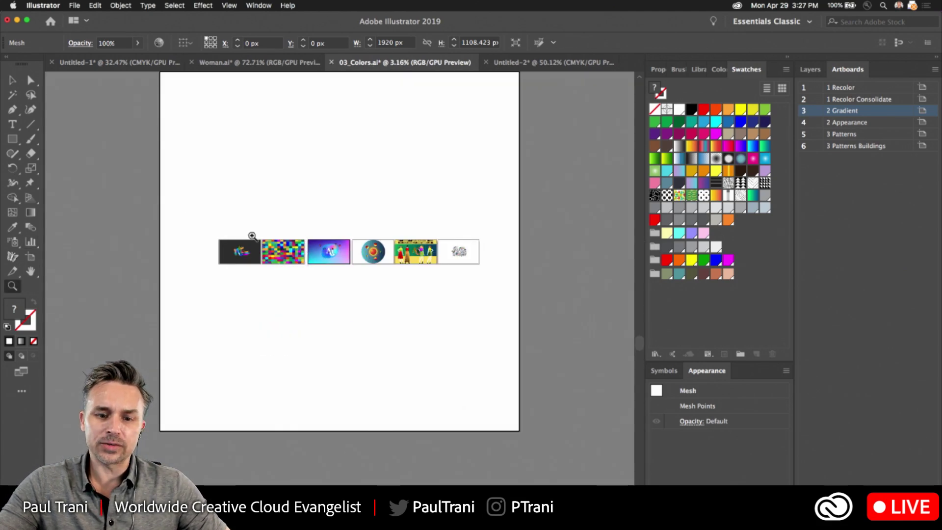
left_click_drag(256, 237, 310, 275)
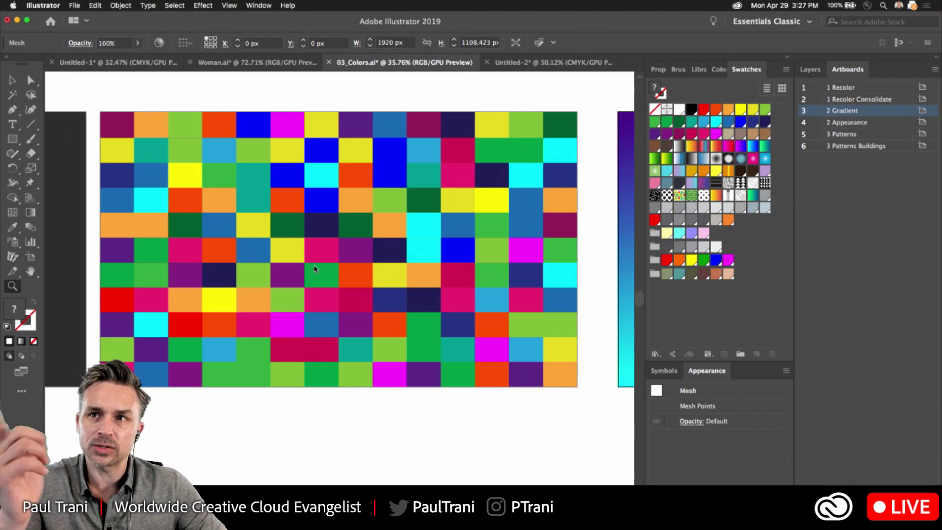
scroll(154, 210, "up", 2)
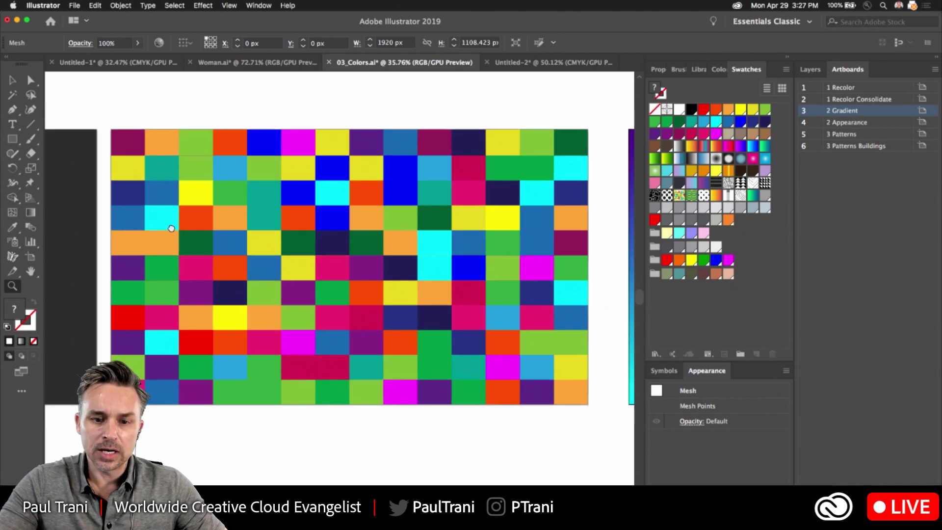
Select the entire grid of colored squares on the 1 Recolor Consolidate artboard and collapse the swatch and appearance settings
left_click(11, 79)
left_click(179, 114)
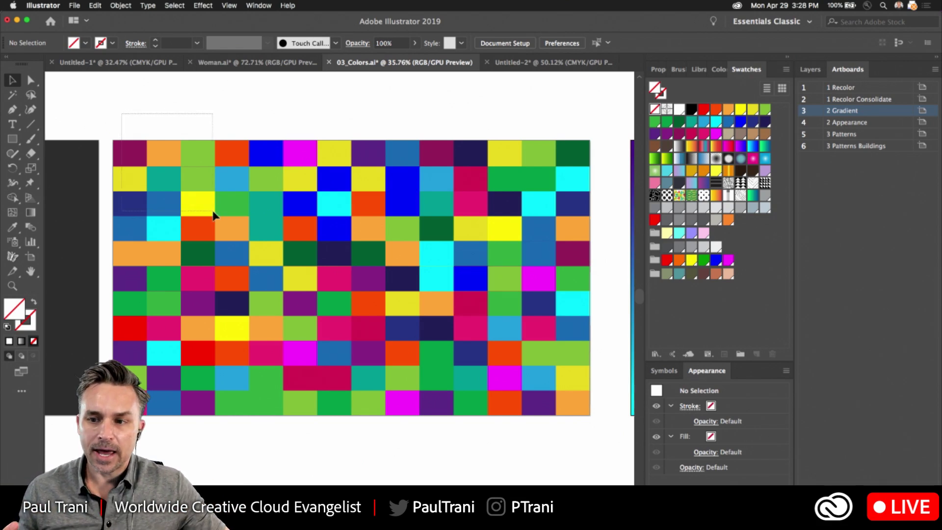
left_click(810, 70)
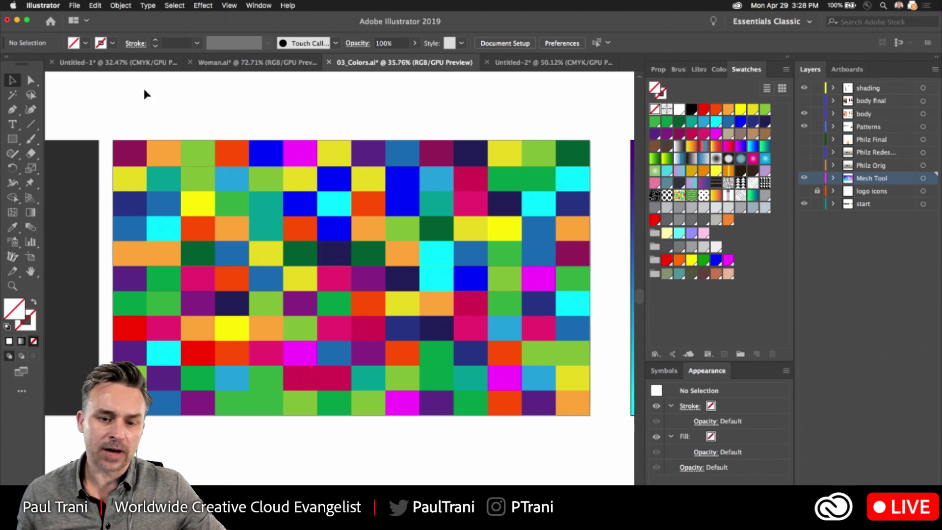
left_click_drag(120, 111, 579, 448)
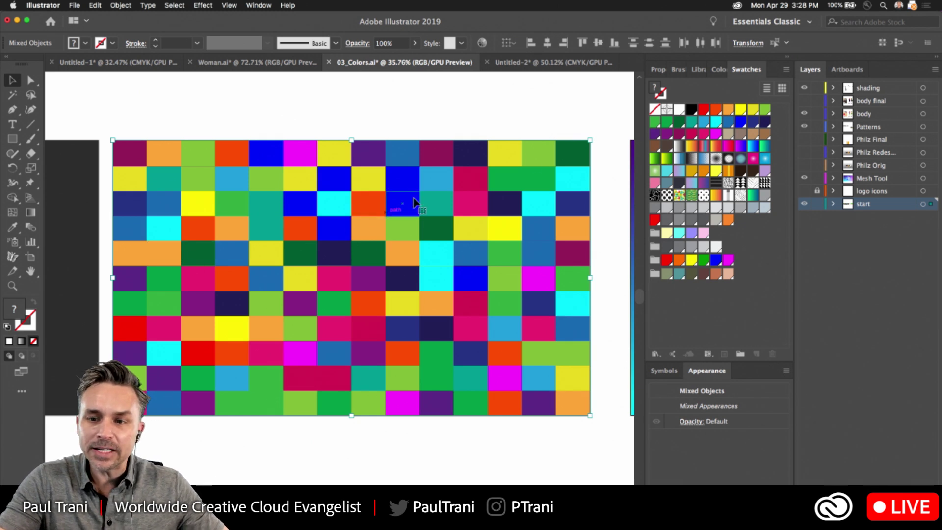
left_click(788, 57)
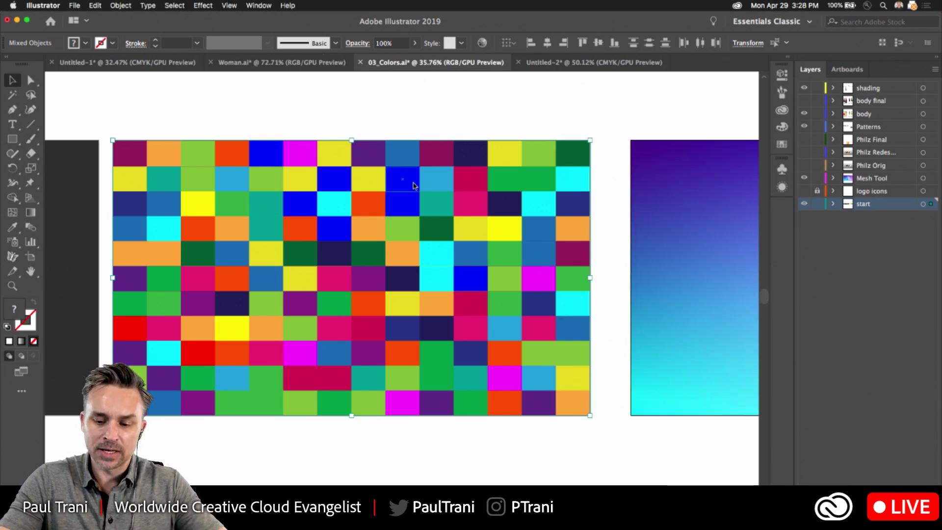
key("super+h")
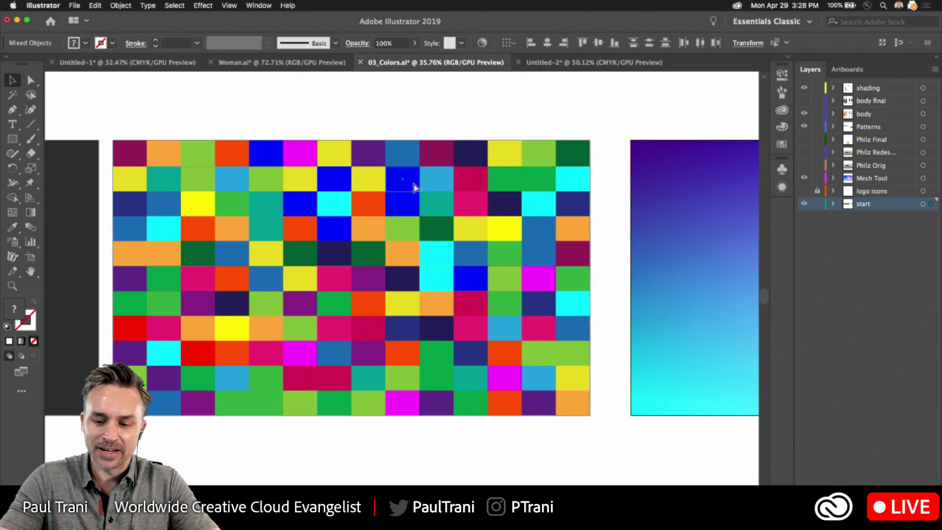
Fit the 1 Recolor Consolidate artboard in view and open Recolor Artwork for the selected squares, keeping the artwork visible beside it
key("shift+Page_Down")
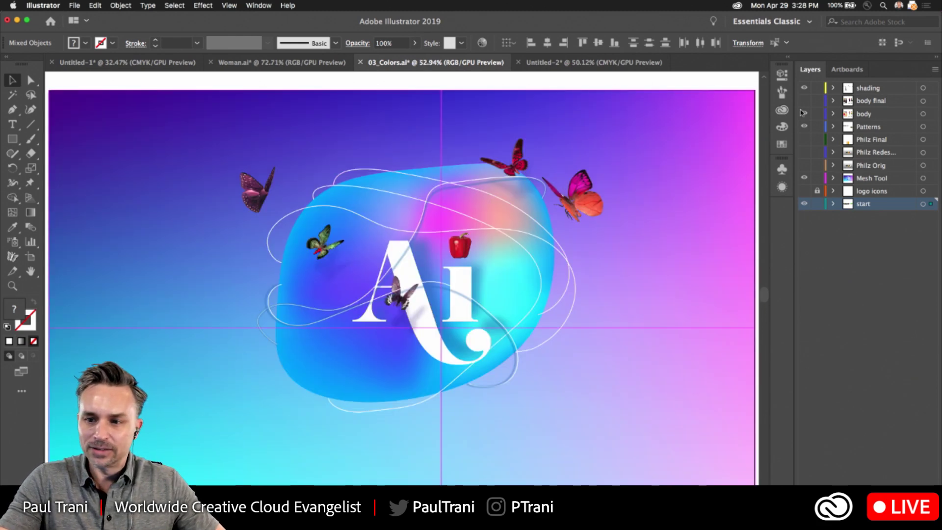
left_click(840, 71)
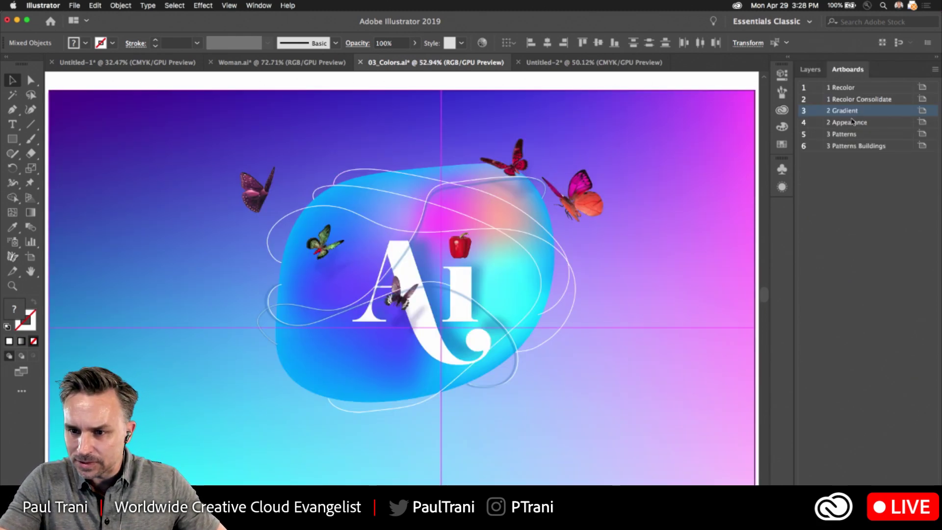
double_click(851, 100)
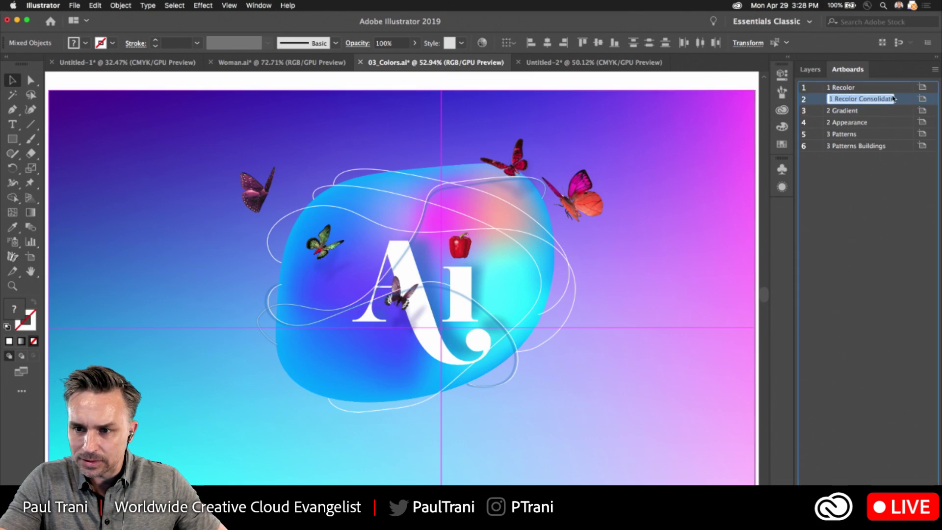
key("Return")
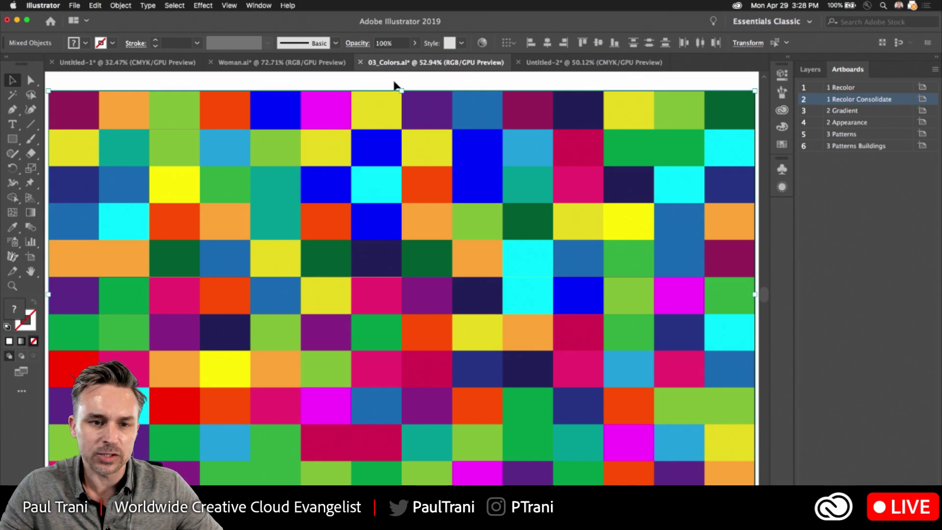
left_click(94, 5)
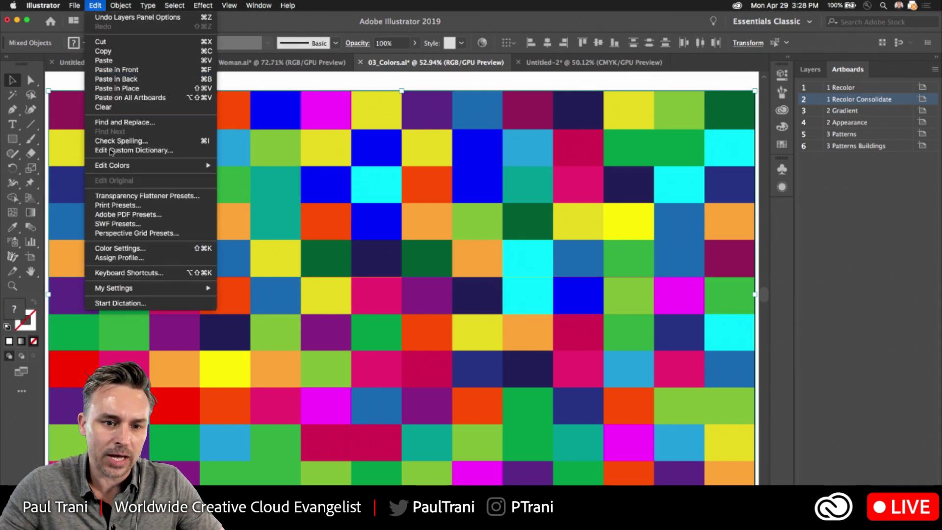
mouse_move(113, 165)
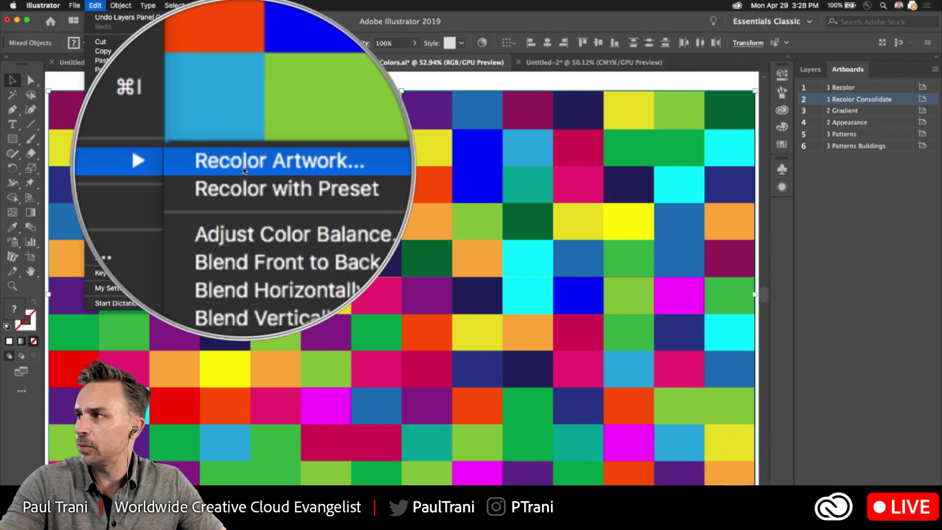
left_click(244, 170)
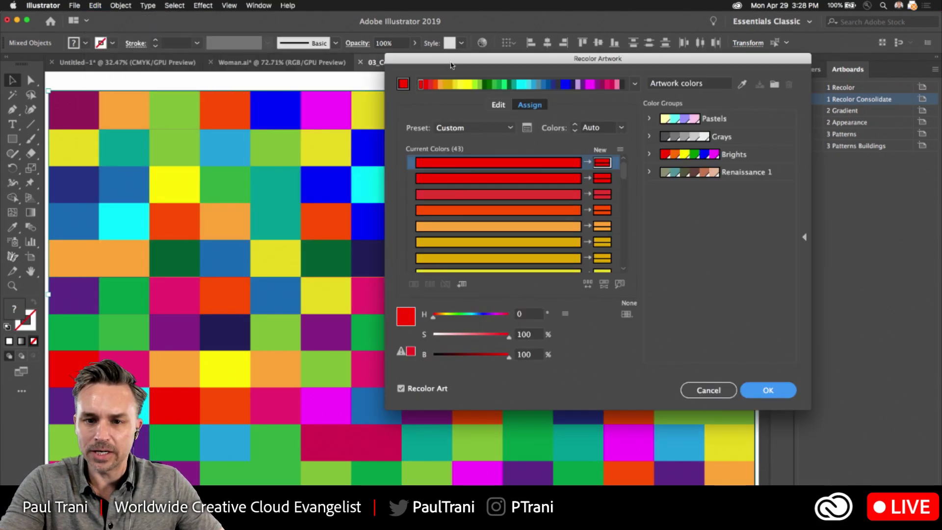
left_click_drag(452, 65, 518, 84)
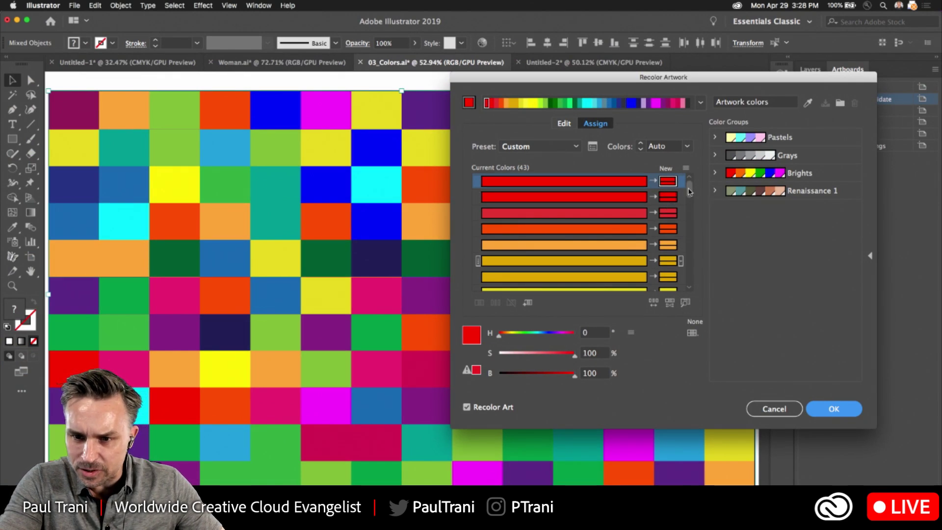
Review the current artwork colors, reduce them to 5 and apply the recoloring to the squares
left_click_drag(690, 190, 700, 312)
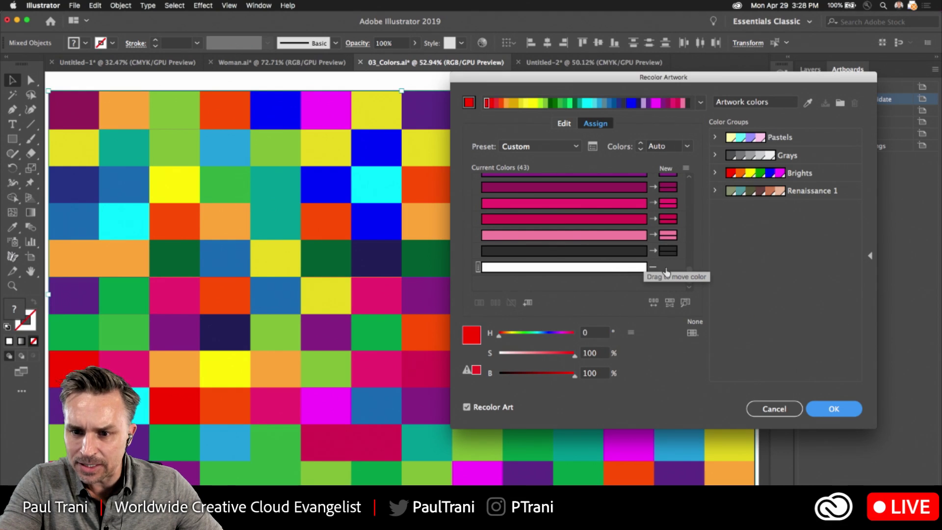
left_click_drag(689, 278, 693, 169)
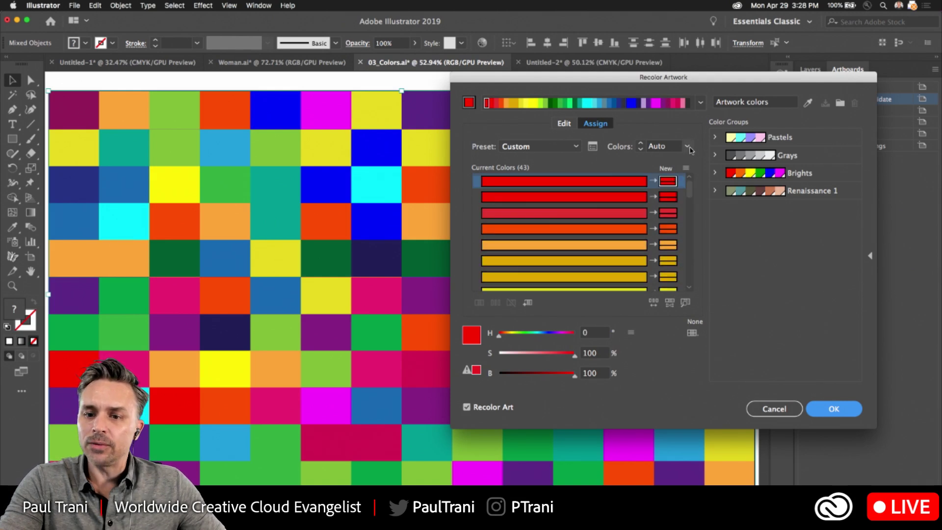
left_click(688, 146)
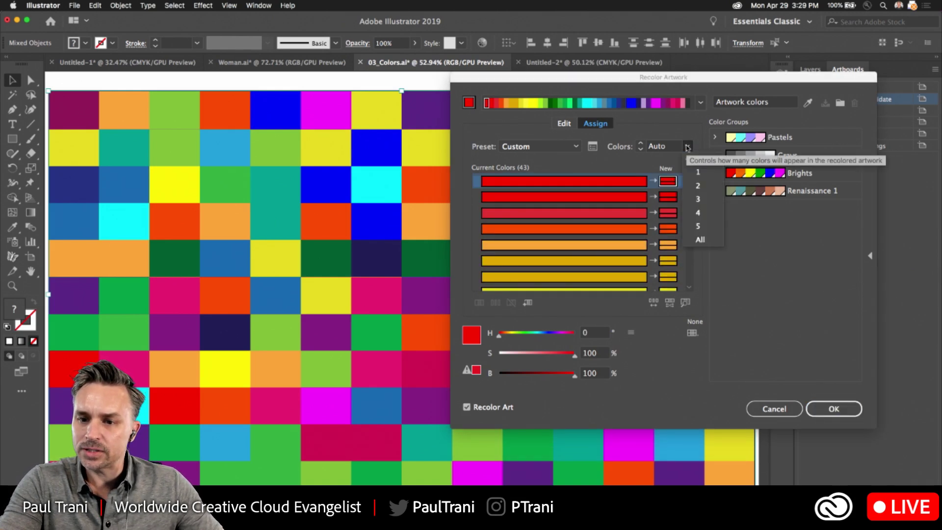
left_click(699, 226)
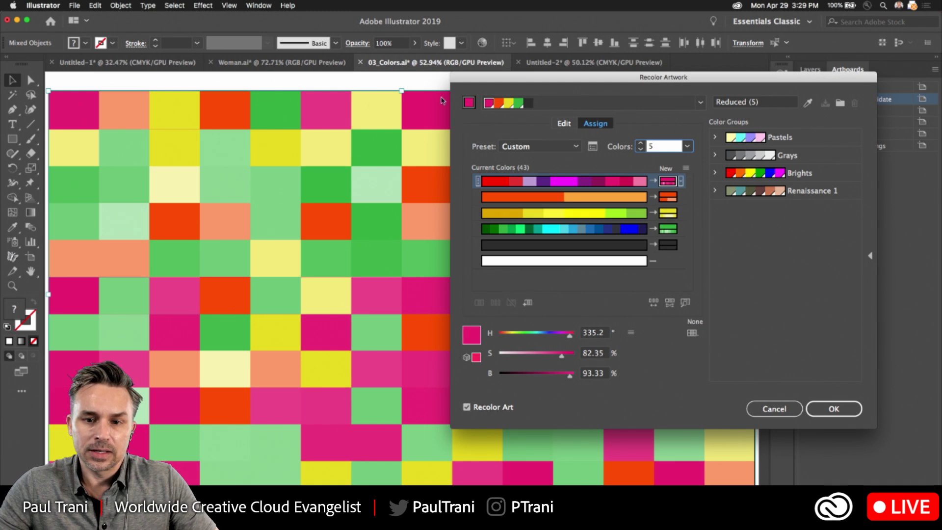
left_click_drag(567, 79, 475, 75)
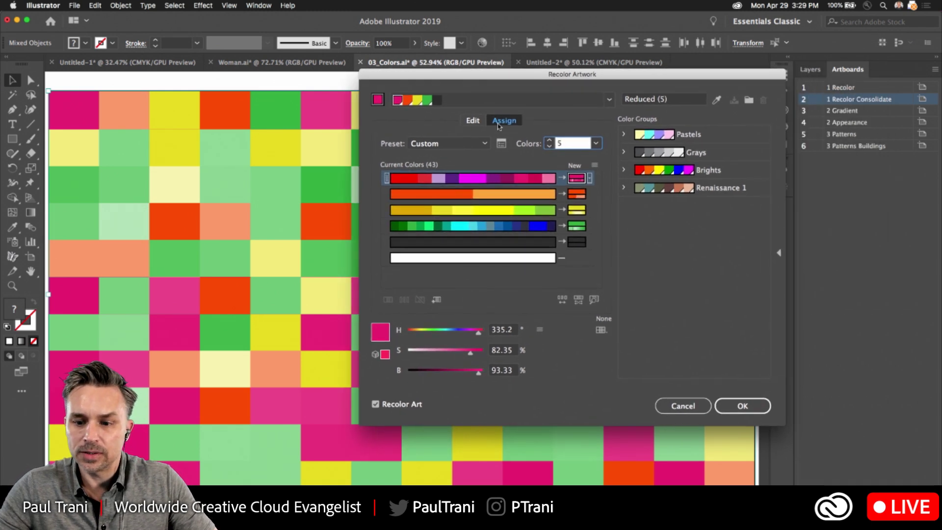
left_click(736, 406)
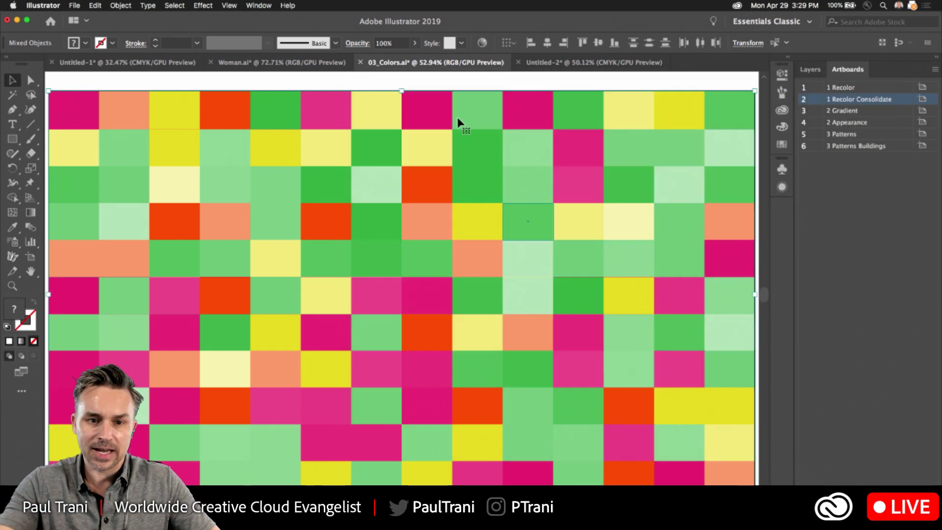
Look over Untitled-1, the 2 Gradient artboard and layers of 03_Colors.ai, and the artboard list of Untitled-2
left_click(113, 61)
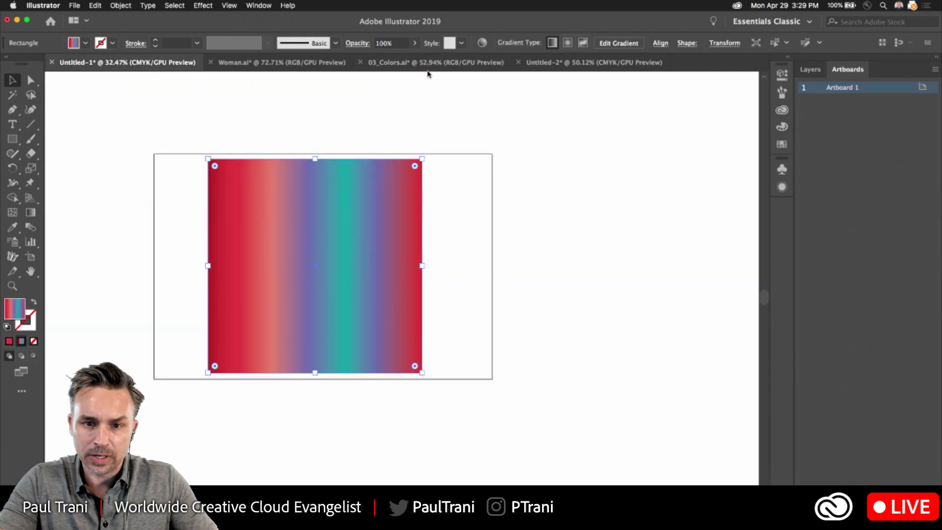
left_click(430, 67)
left_click(882, 112)
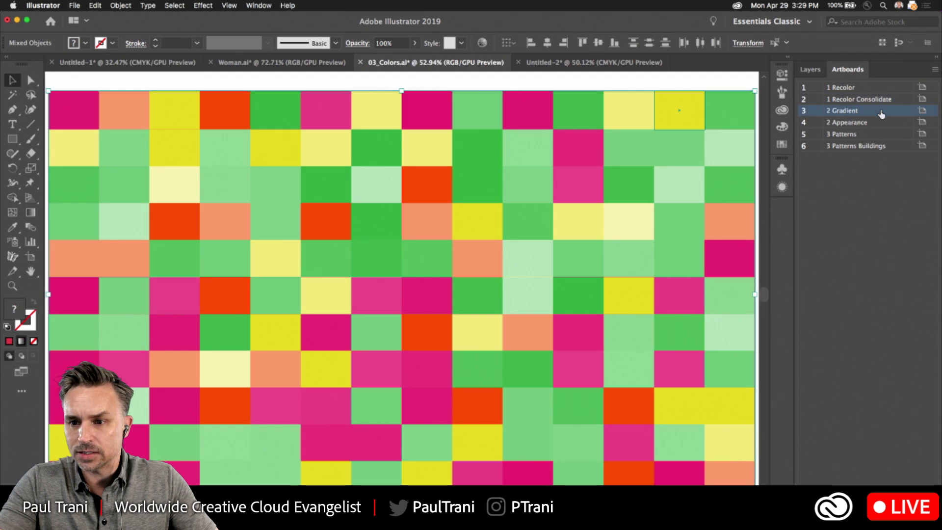
left_click(811, 69)
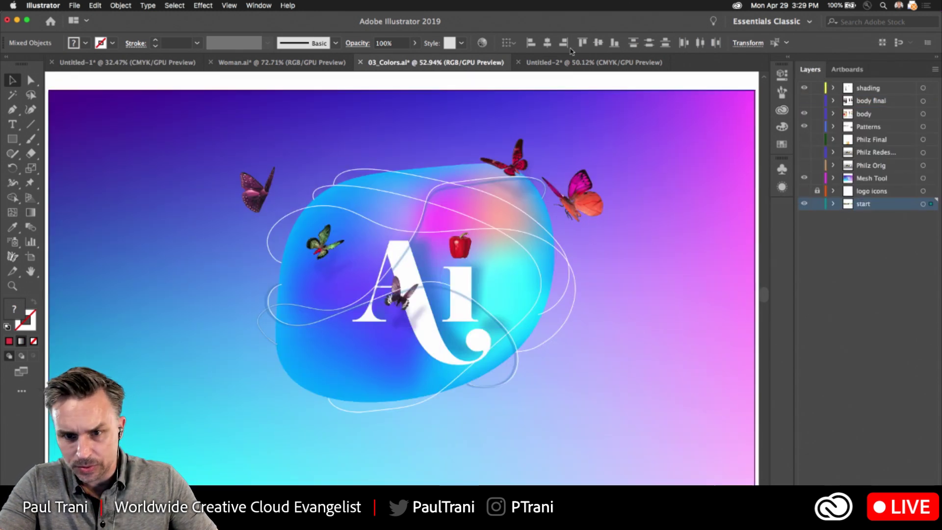
left_click(579, 62)
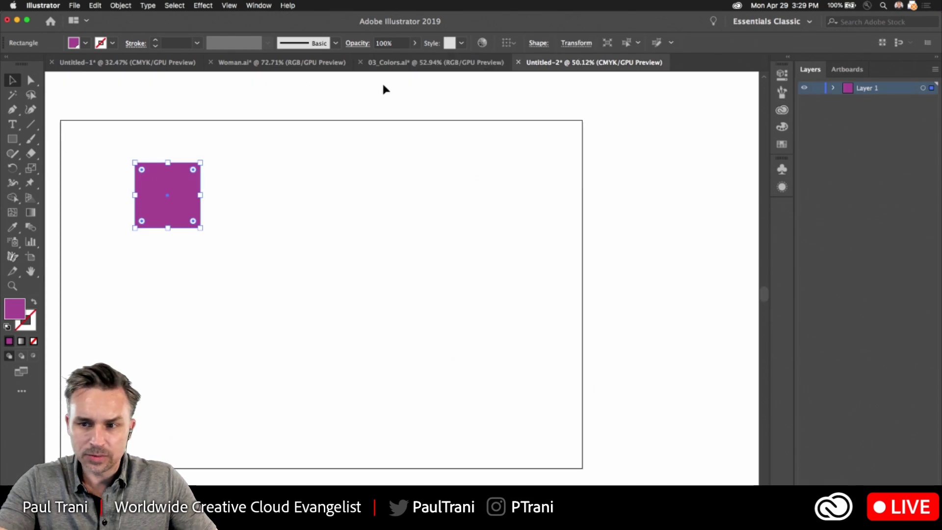
left_click(847, 69)
Close the Untitled-2 document without saving it
left_click(516, 117)
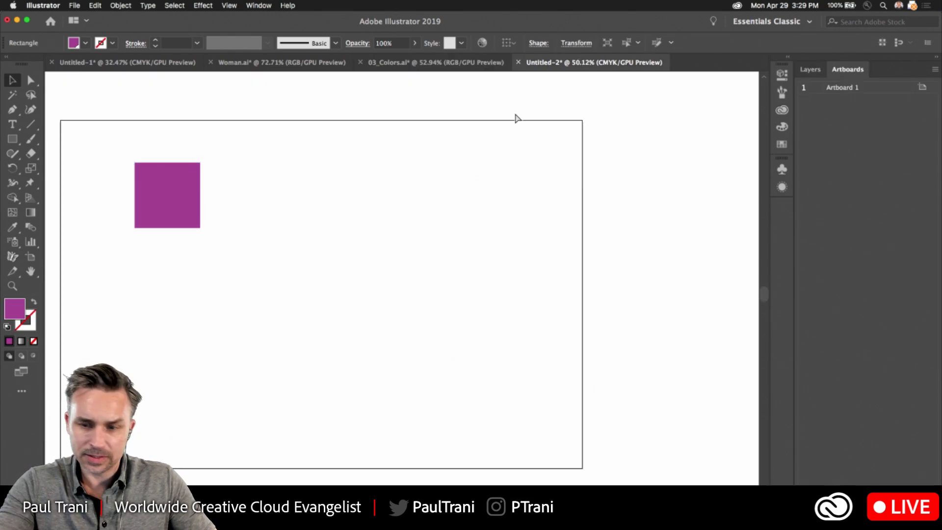
key("shift+m")
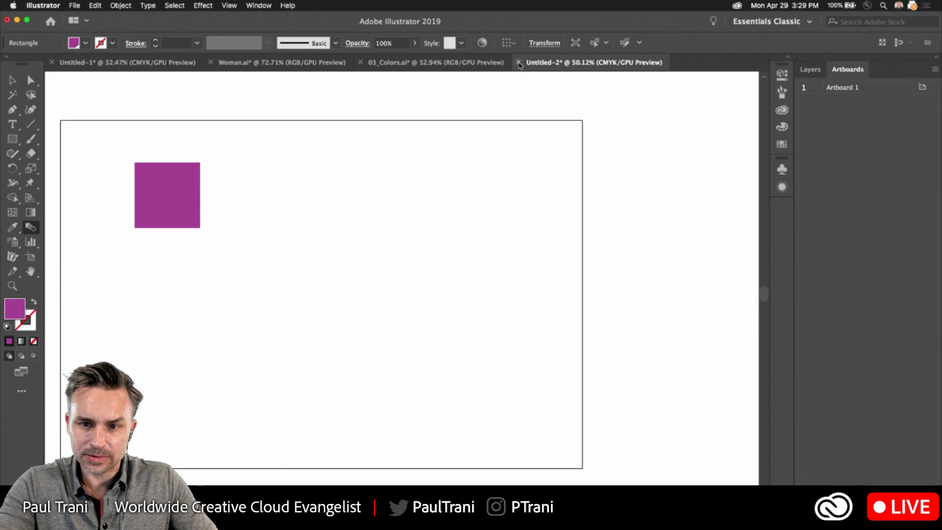
left_click(518, 63)
left_click(482, 296)
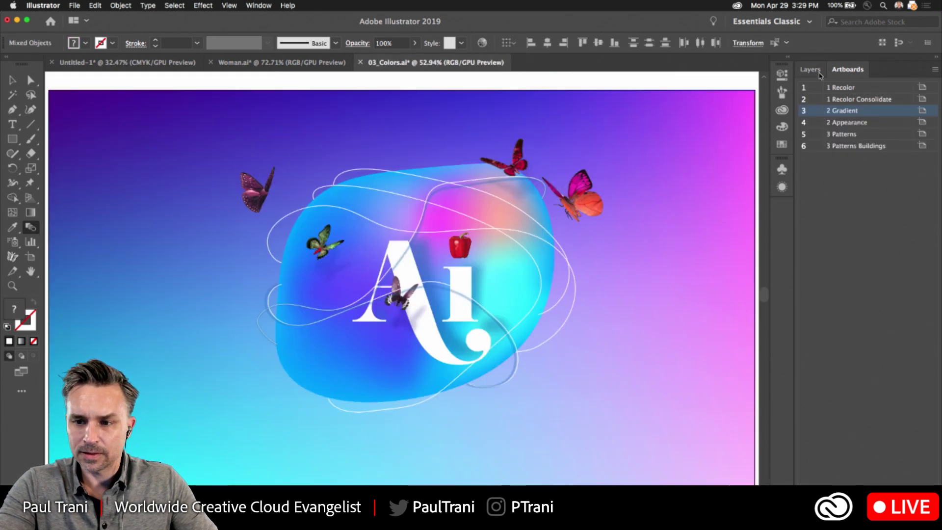
Activate the Mesh Tool layer in 03_Colors.ai and select the gradient mesh background behind the Ai artwork
left_click(810, 69)
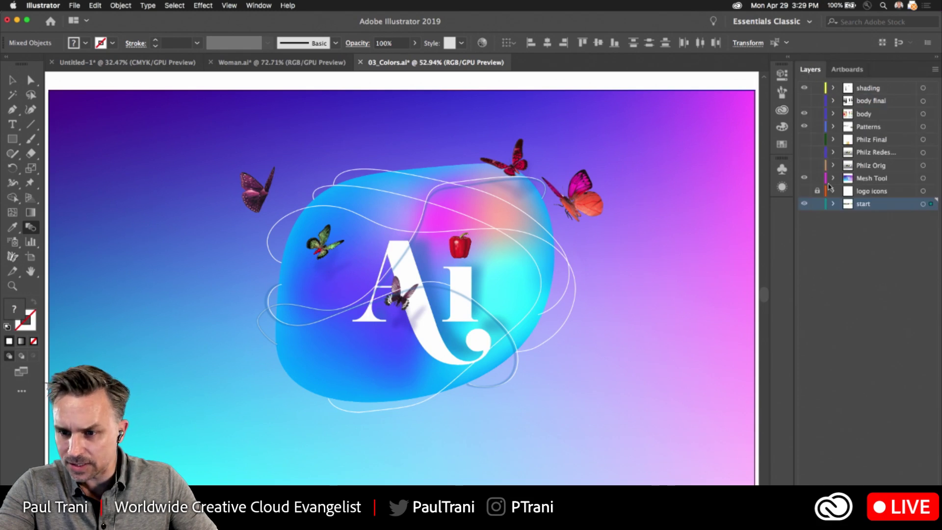
left_click(829, 180)
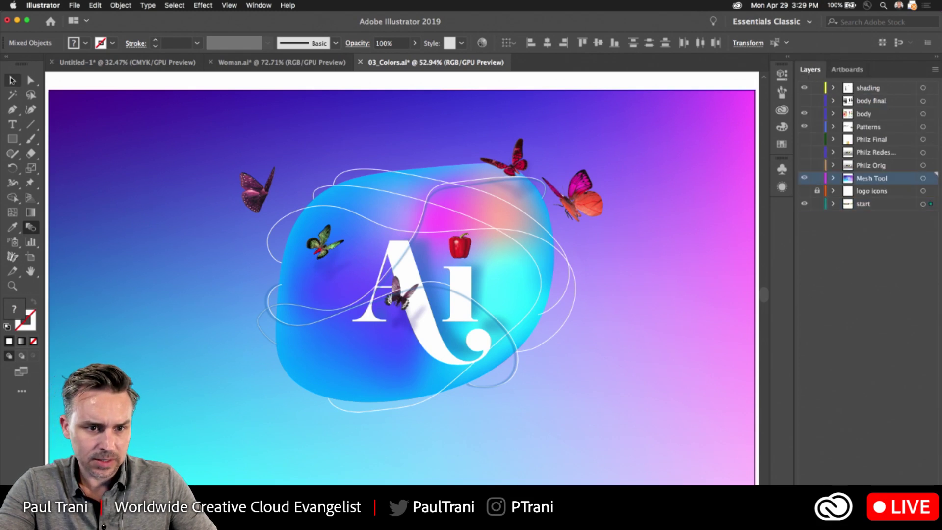
key("v")
left_click(101, 158)
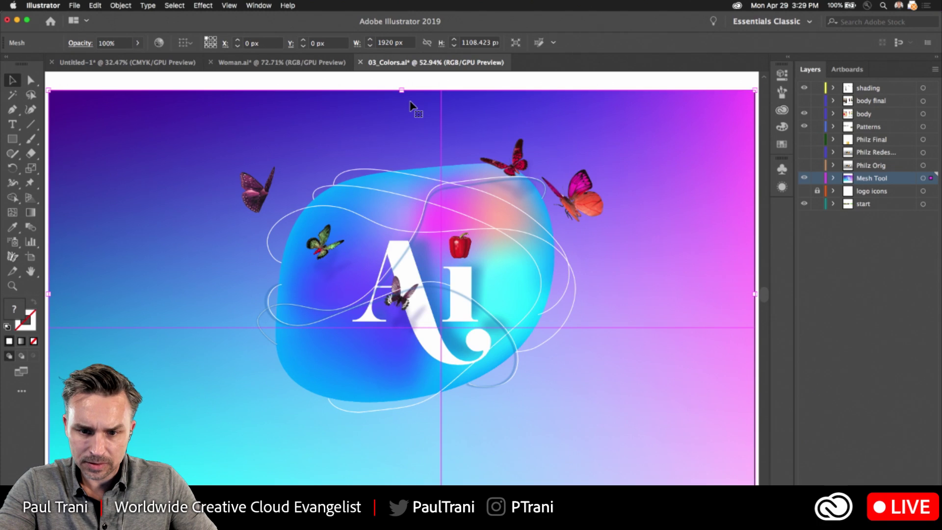
Switch to Woman.ai, bring the whole artwork into view and select the dark red background rectangle
left_click(282, 62)
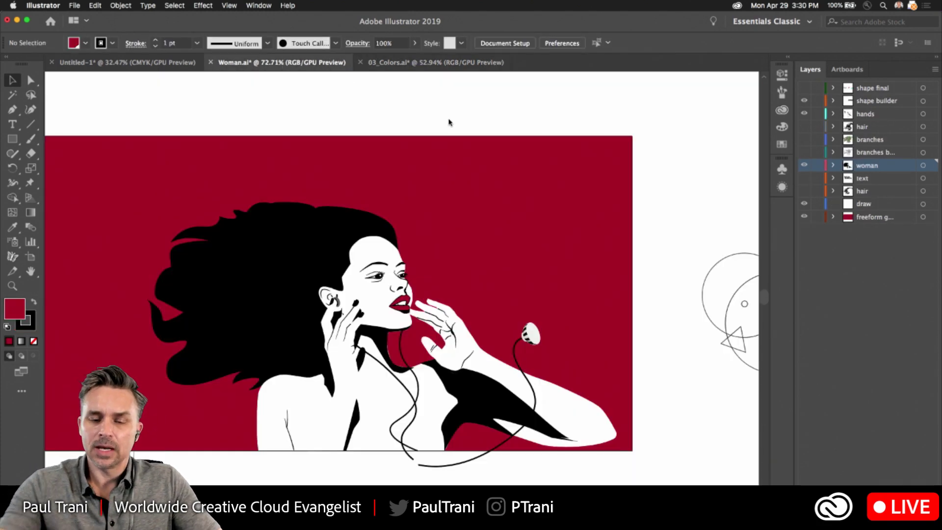
left_click_drag(303, 128, 346, 134)
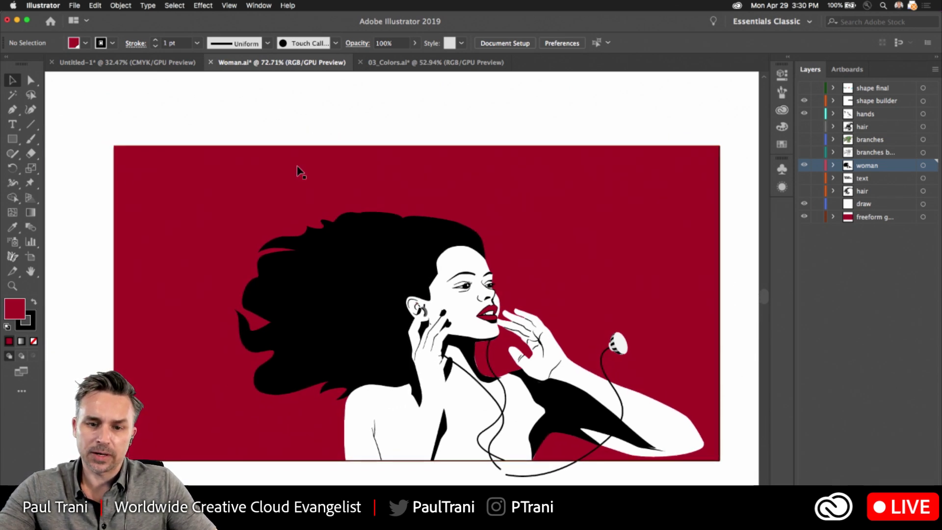
left_click(299, 170)
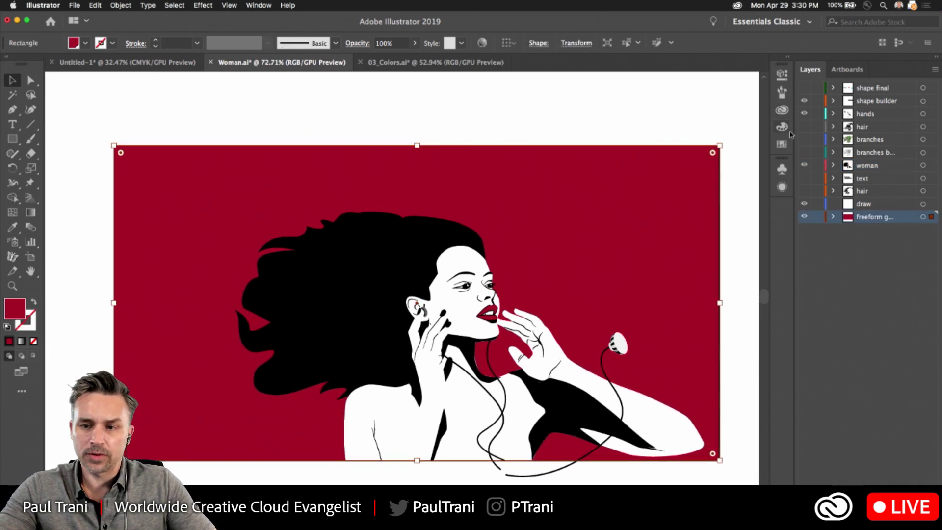
Expand the collapsed settings and show the properties of the selected red background rectangle
left_click(250, 5)
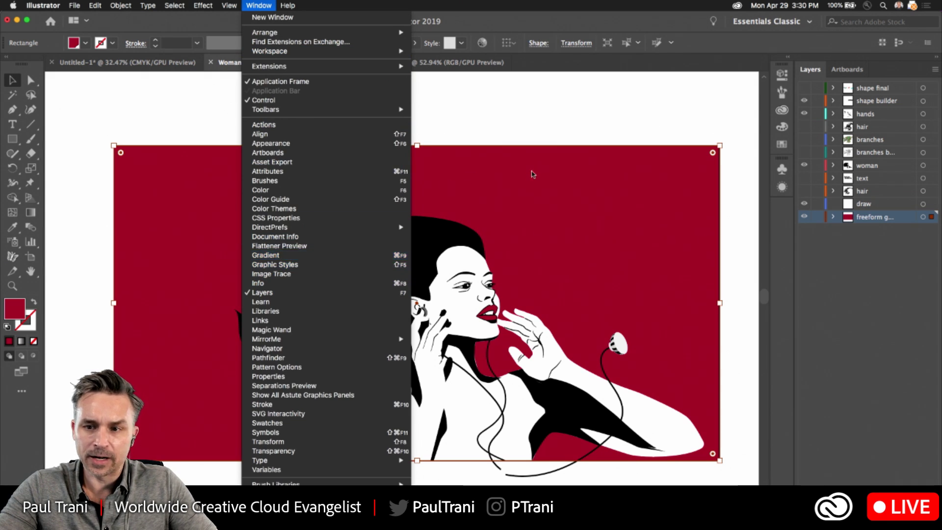
left_click(808, 310)
left_click(788, 58)
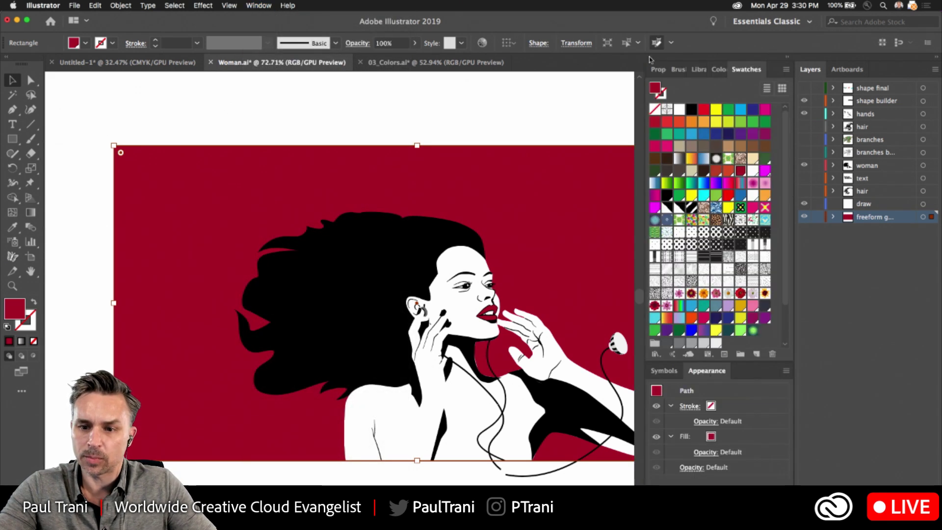
left_click(659, 70)
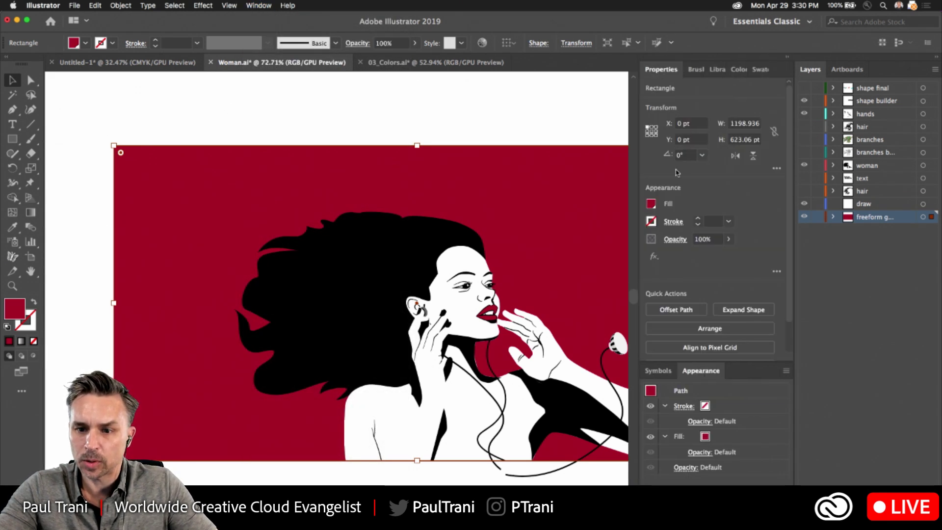
Fill the background rectangle with the green linear gradient swatch and convert it to a freeform gradient drawn with lines
left_click(651, 205)
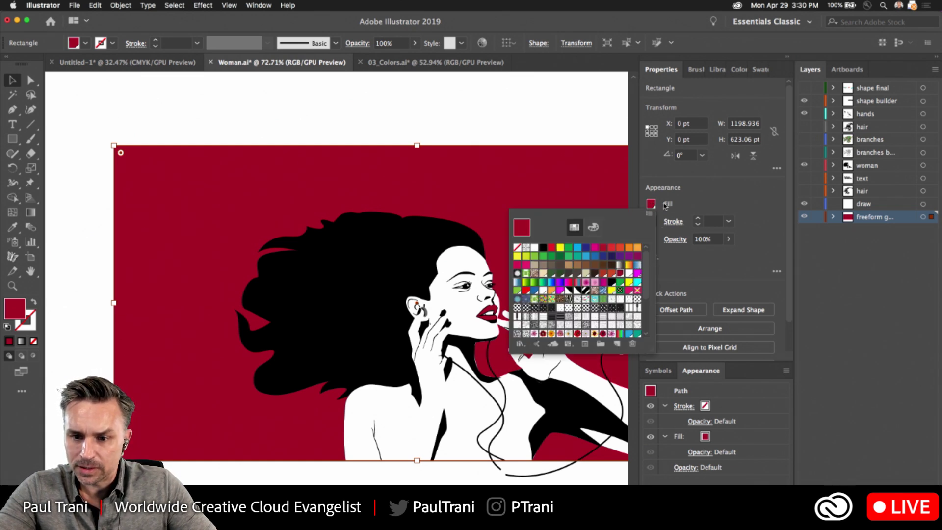
left_click(534, 283)
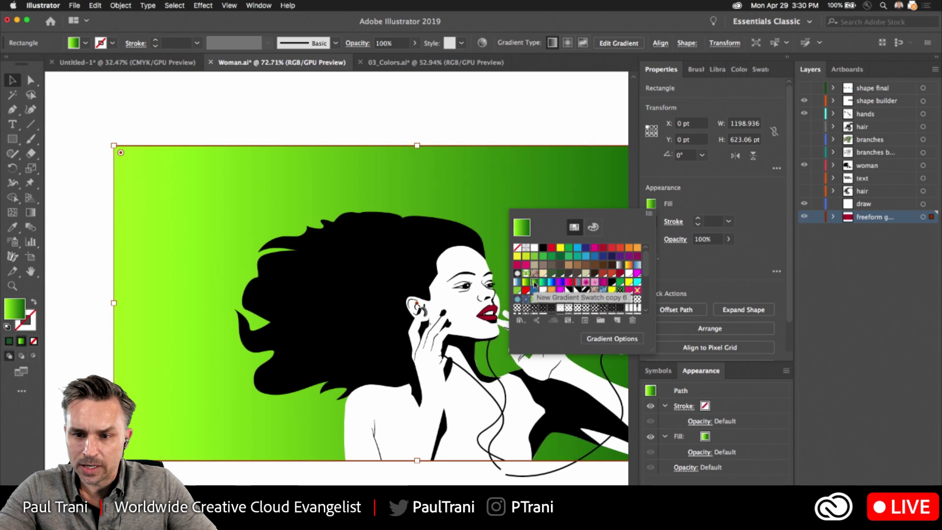
left_click(603, 339)
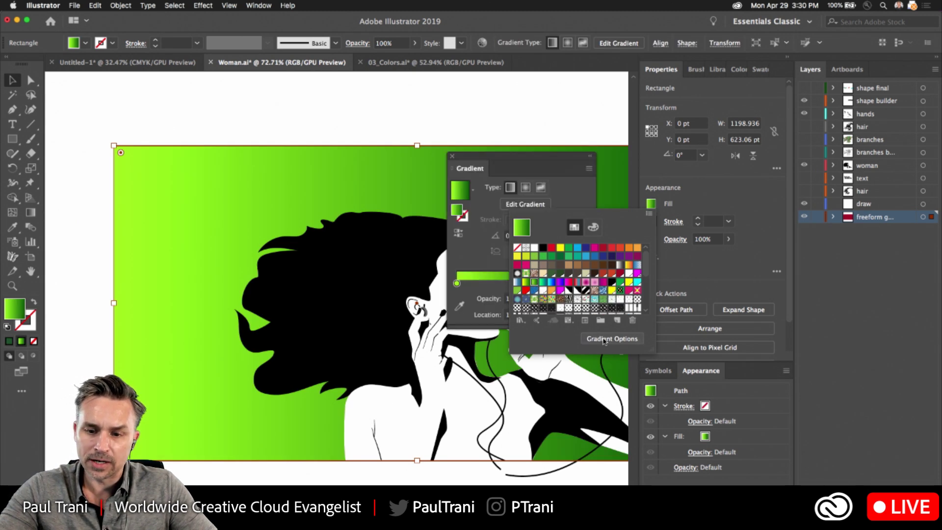
left_click(507, 174)
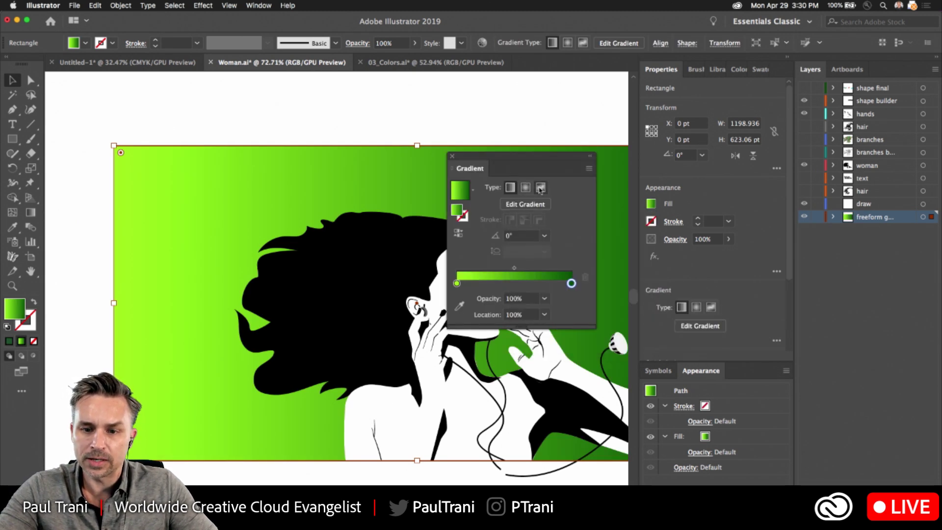
left_click(540, 188)
left_click(546, 203)
Lower the opacity of the cyan color stop near the background's upper-left corner to 50%, then to fully transparent
left_click(174, 179)
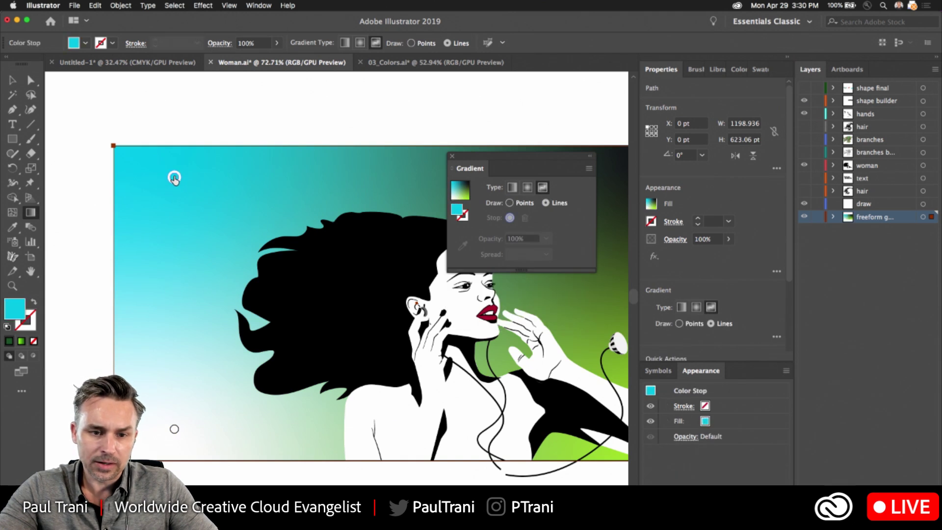
double_click(174, 178)
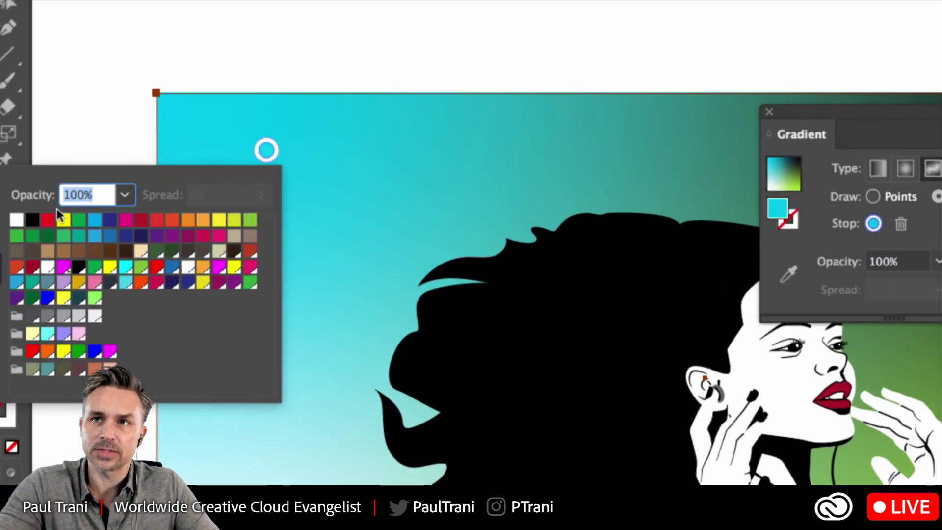
left_click(130, 195)
left_click(162, 332)
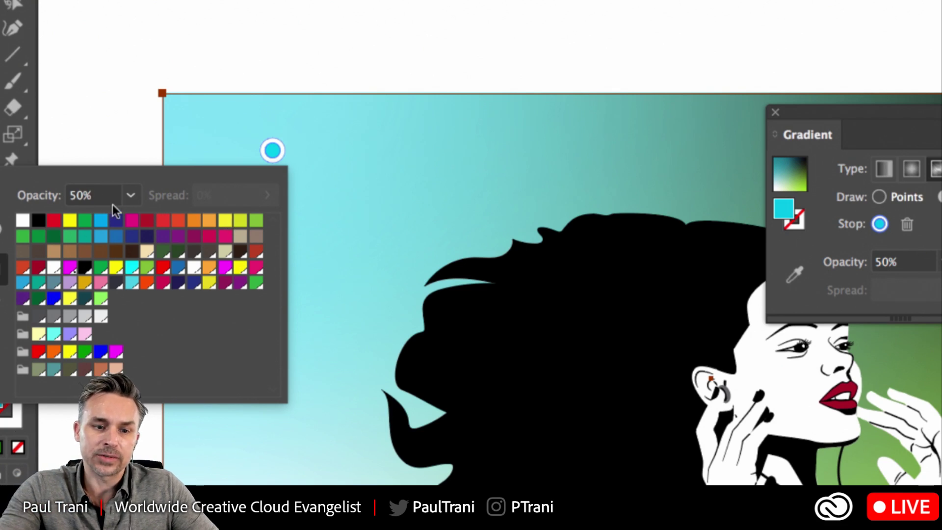
left_click(130, 195)
left_click(146, 222)
left_click(151, 73)
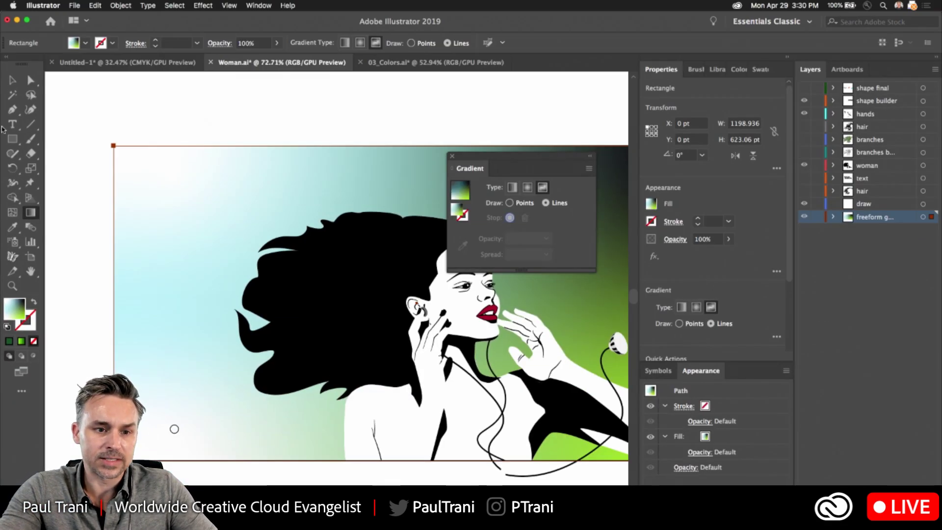
Draw a square about 311 pt wide filled with the freeform gradient, overlapping the background's upper-left corner
left_click(12, 139)
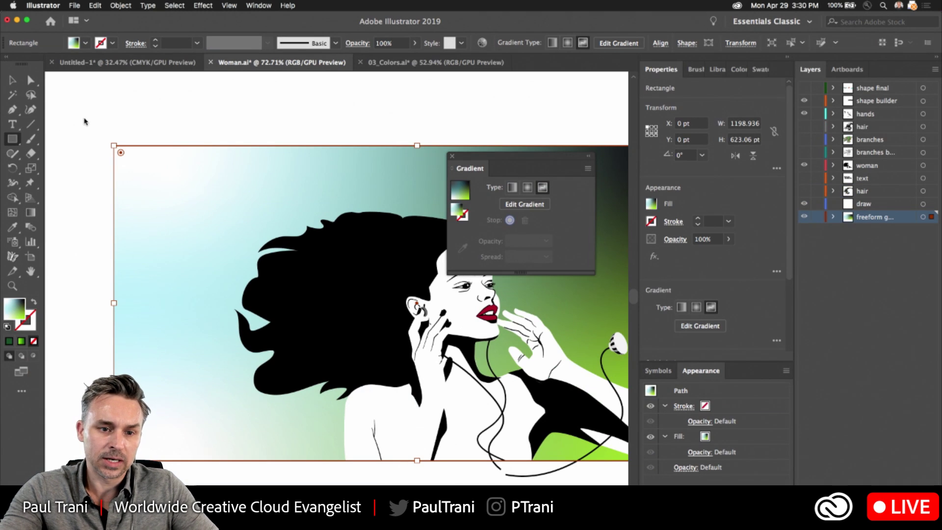
left_click_drag(84, 118, 163, 197)
left_click(13, 80)
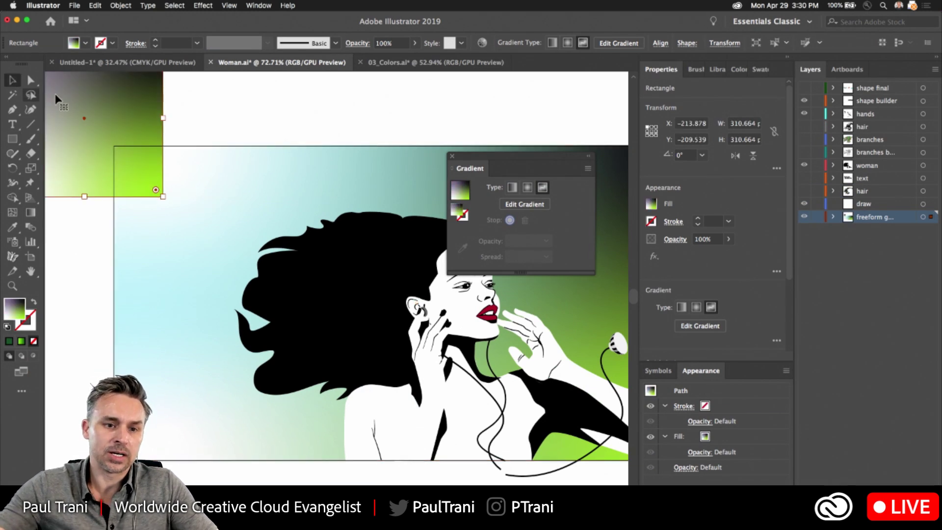
left_click_drag(59, 101, 109, 136)
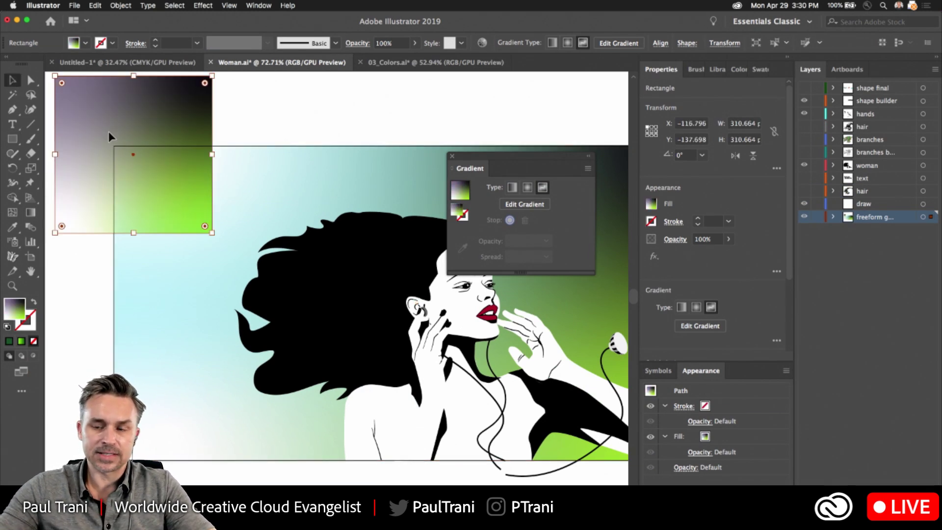
Send the gradient square behind the background and move it along the upper edge to test the gradient's transparency
key("ctrl+shift+b")
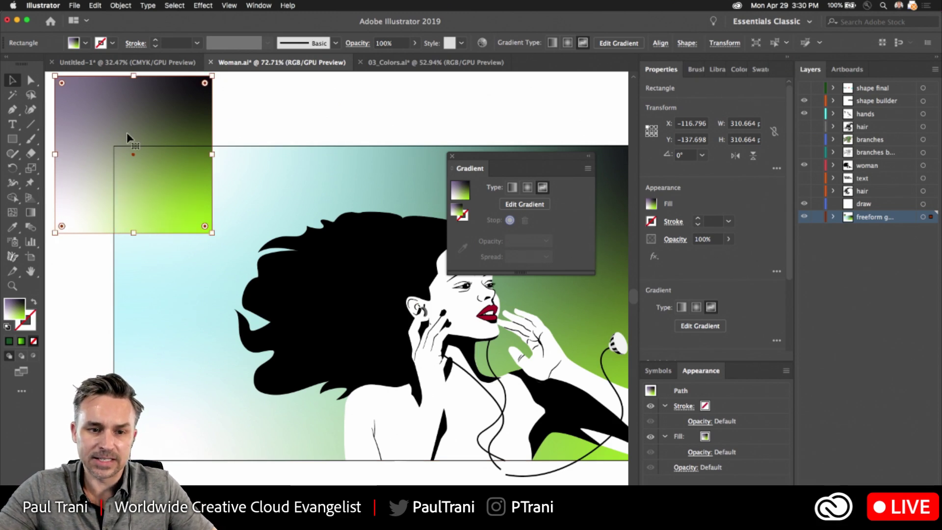
left_click_drag(128, 141, 372, 123)
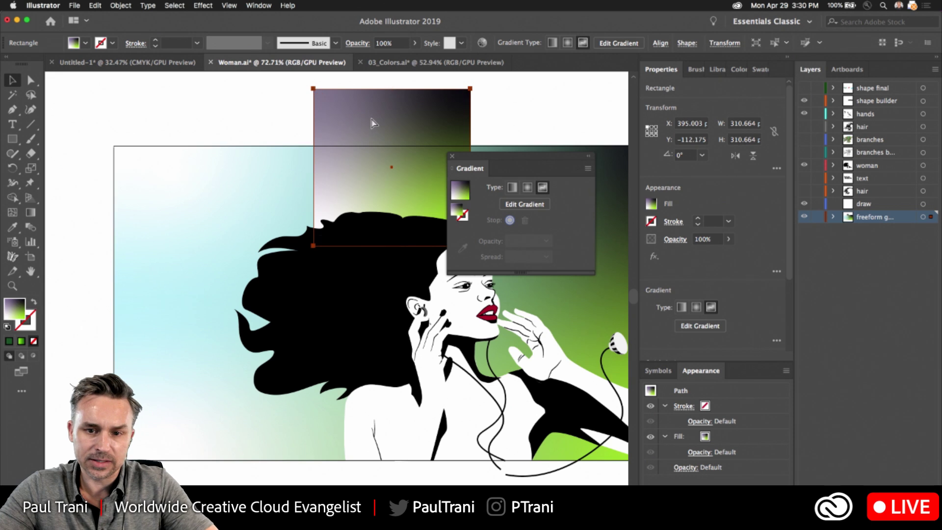
left_click_drag(506, 157, 488, 329)
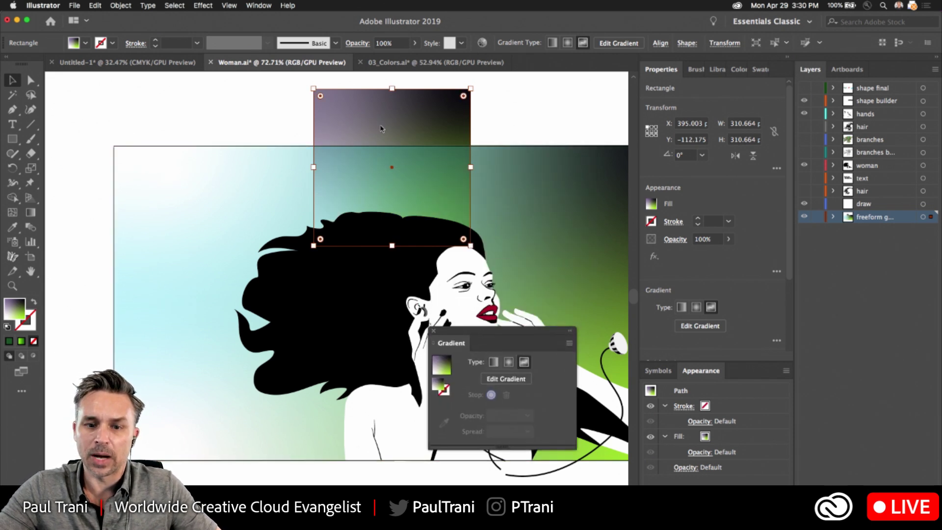
left_click_drag(336, 113, 119, 115)
Remove the test square by undoing its changes and close the floating Gradient settings
key("ctrl+z")
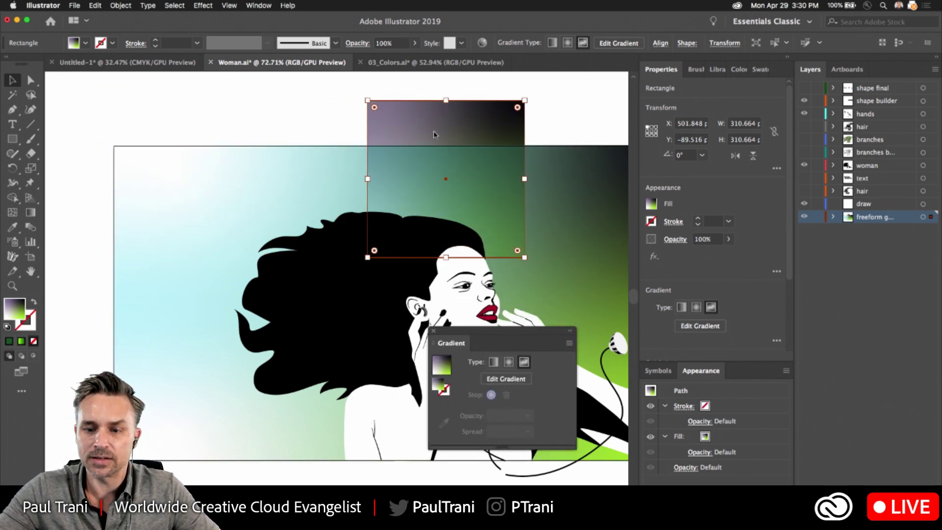
key("ctrl+z")
scroll(177, 105, "right", 3)
scroll(177, 106, "down", 1)
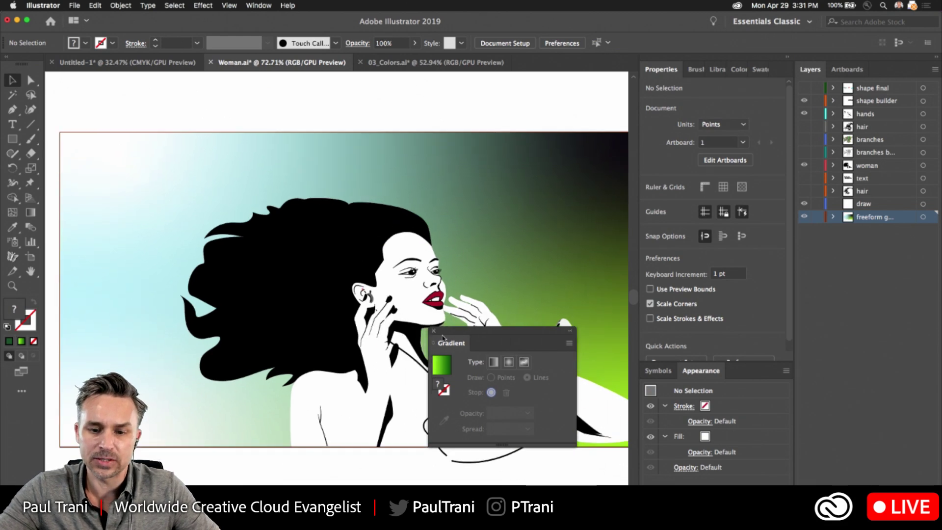
key("ctrl+F9")
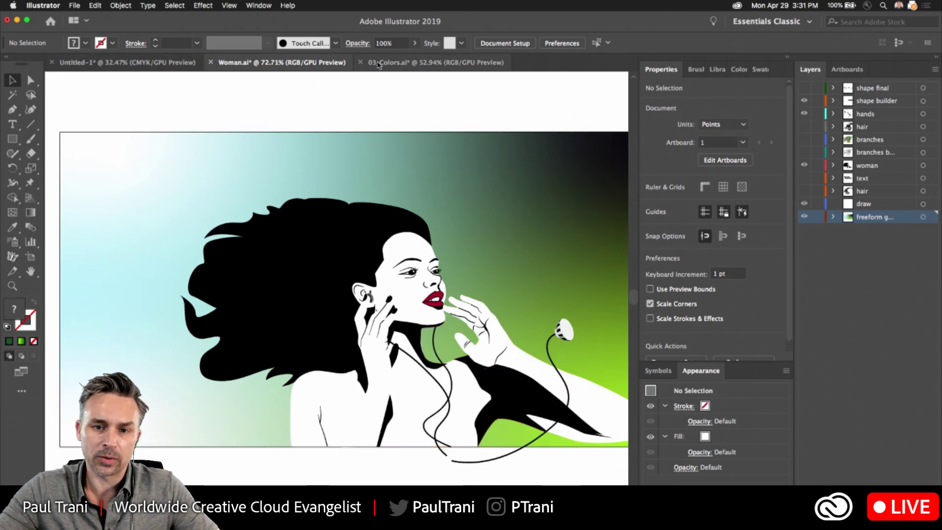
Switch to 03_Colors.ai, go to the 1 Recolor Consolidate artboard and select all its colored squares
left_click(379, 65)
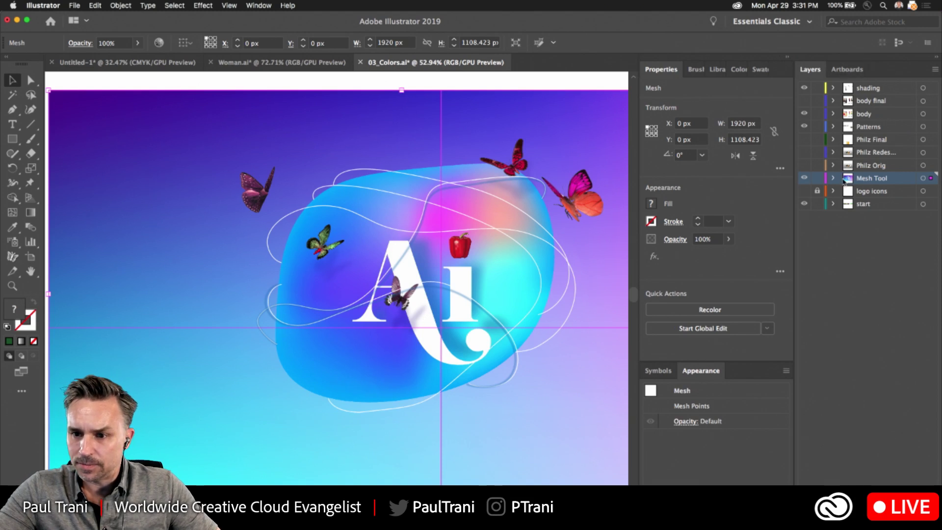
left_click(848, 69)
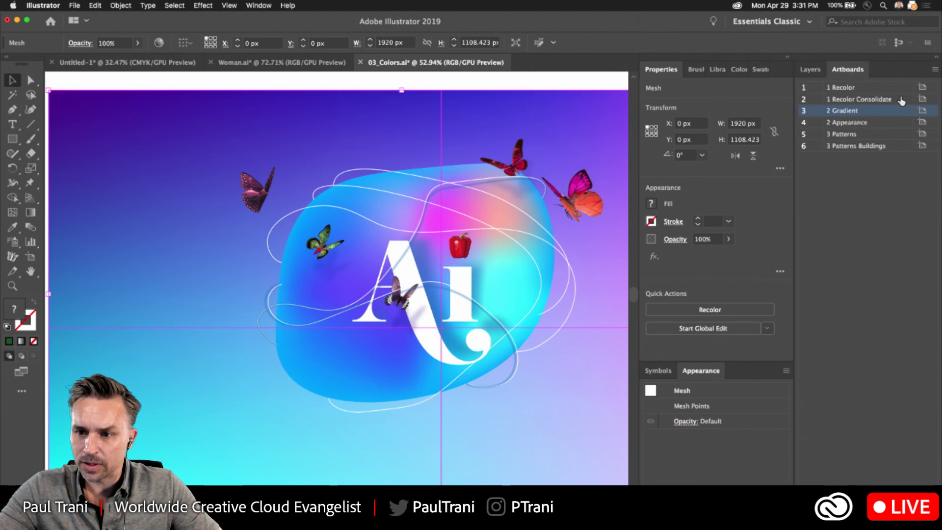
double_click(902, 99)
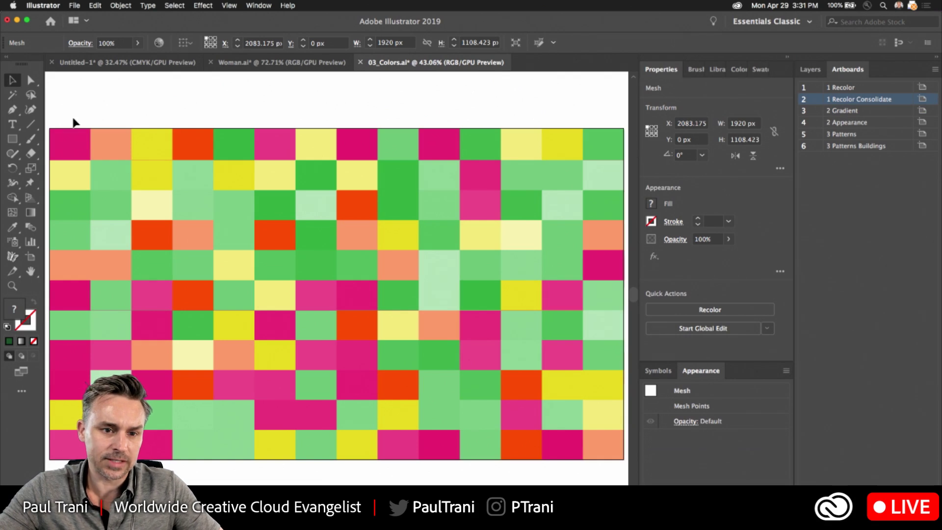
left_click_drag(73, 122, 616, 442)
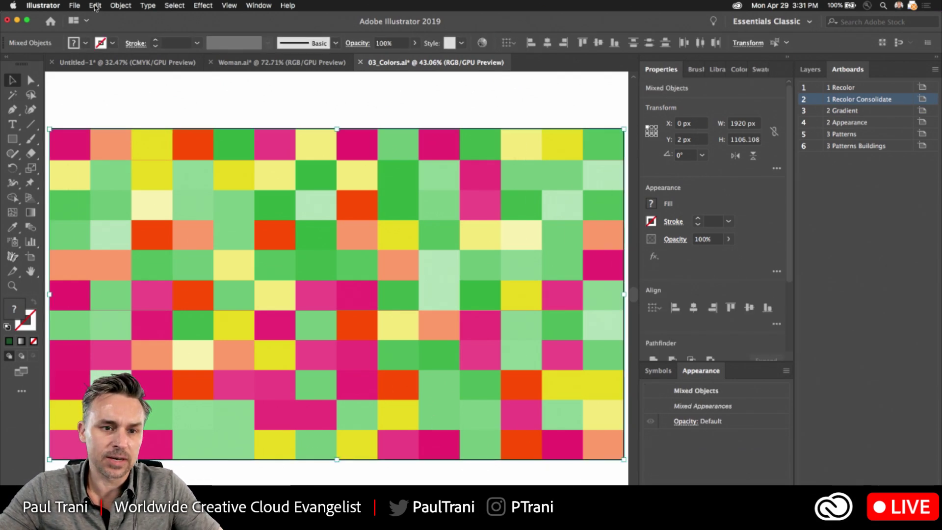
Examine the orange row's colorization methods in Recolor Artwork for the selected squares and close the dialog
left_click(96, 7)
left_click(338, 163)
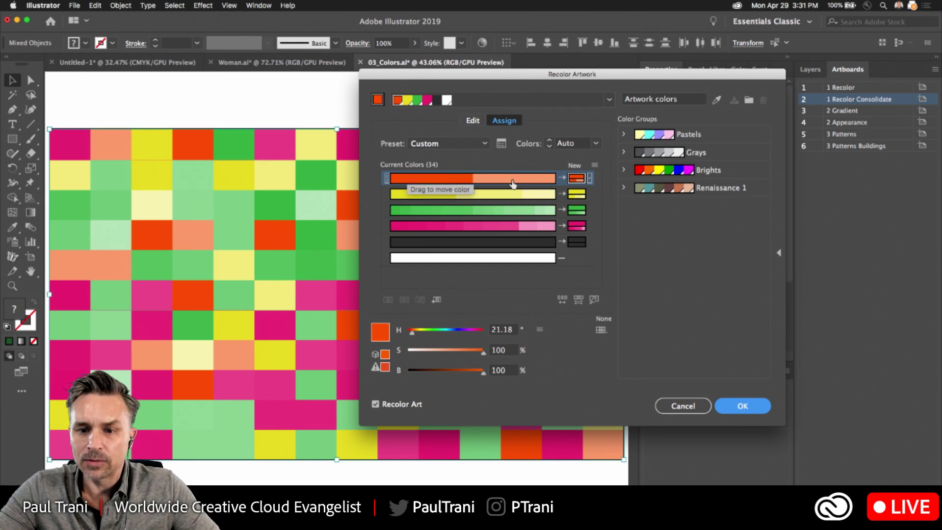
left_click(590, 179)
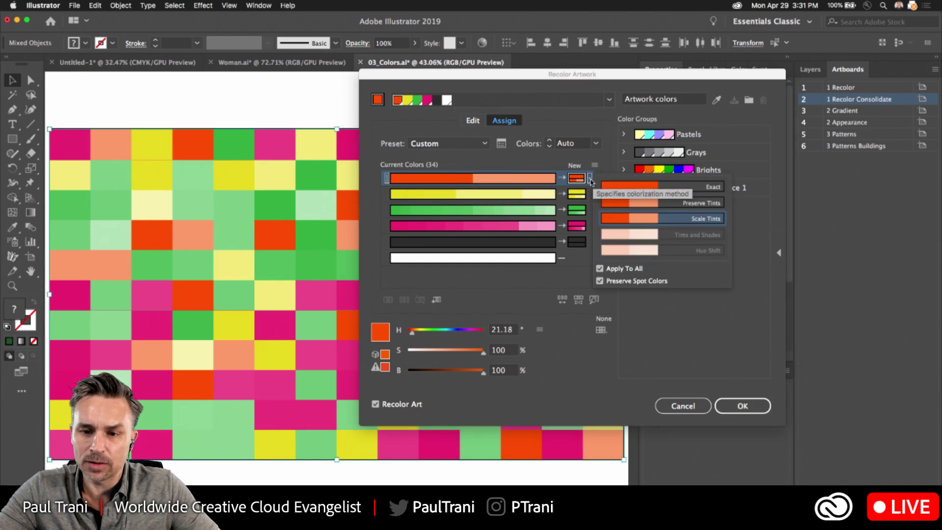
left_click(514, 182)
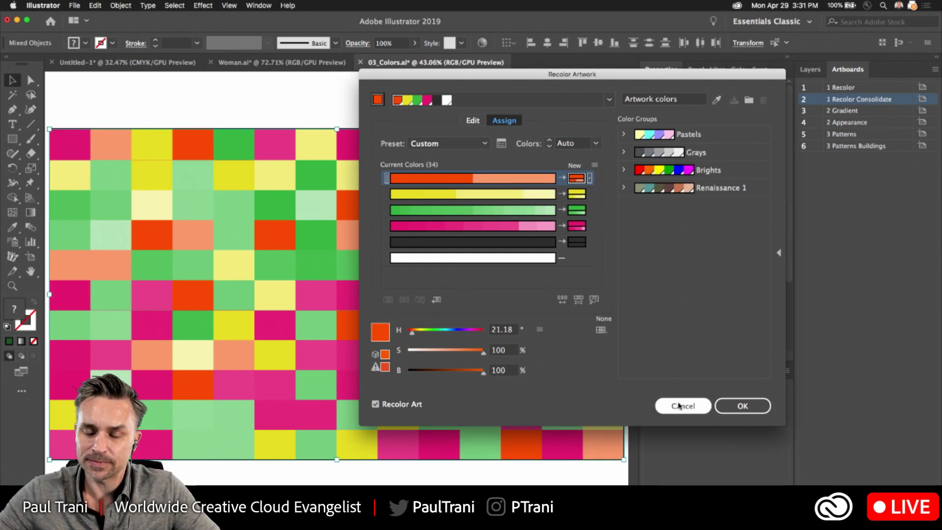
left_click(742, 406)
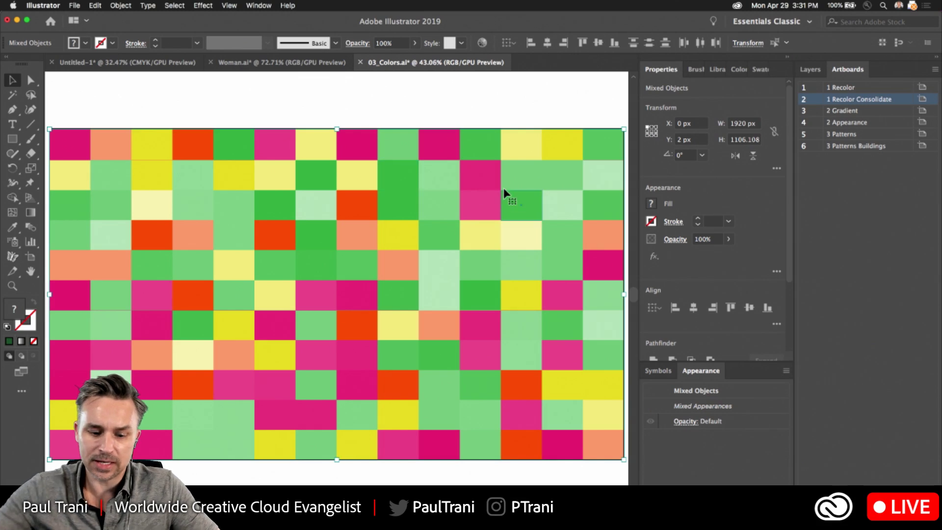
Undo the color reduction of the squares and reopen Recolor Artwork for all of them, keeping the color count on Auto
key("cmd+z")
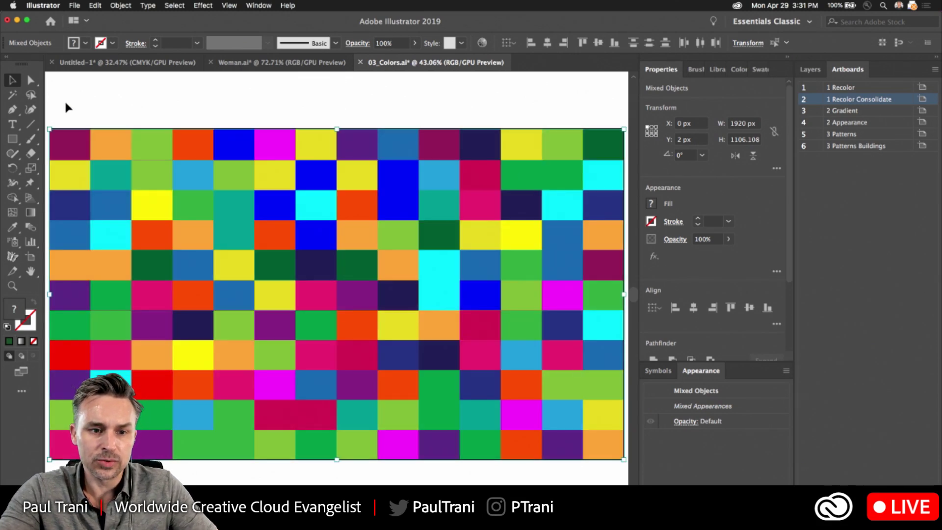
left_click_drag(66, 102, 534, 462)
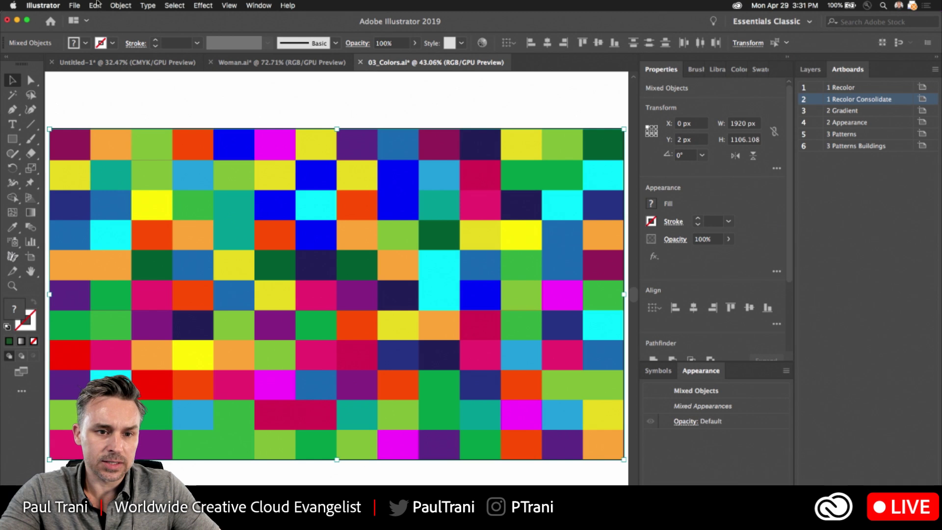
left_click(97, 5)
mouse_move(128, 165)
left_click(280, 167)
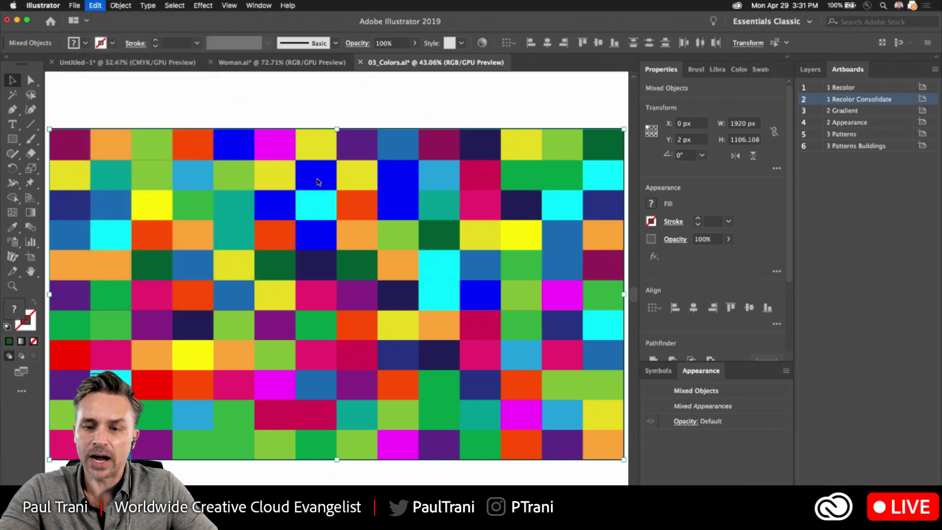
left_click(593, 145)
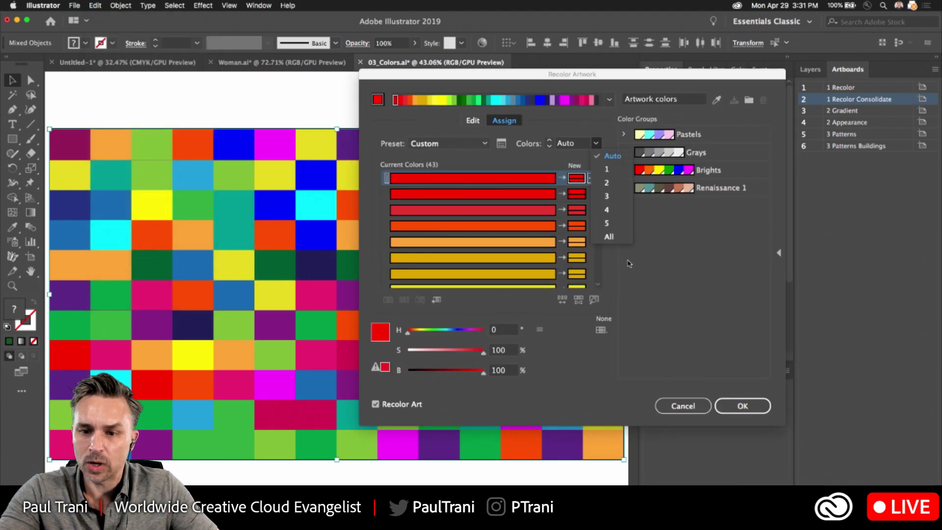
left_click(702, 269)
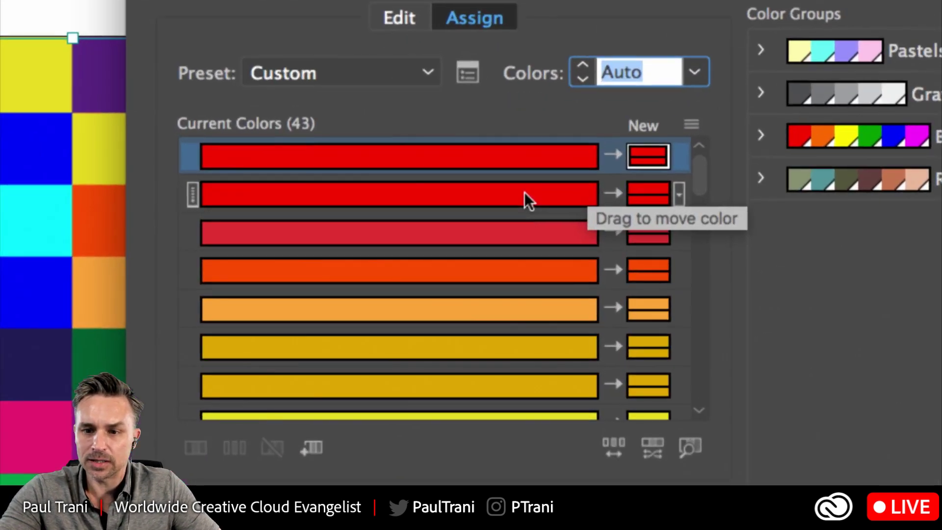
Merge the second red, the crimson and the orange-red current colors into the first red row
left_click_drag(643, 201, 638, 158)
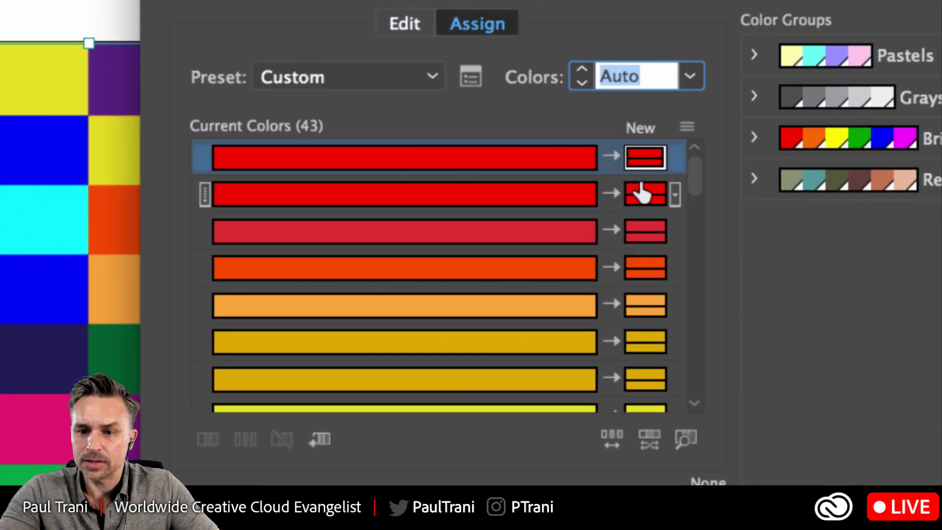
left_click_drag(642, 202, 637, 159)
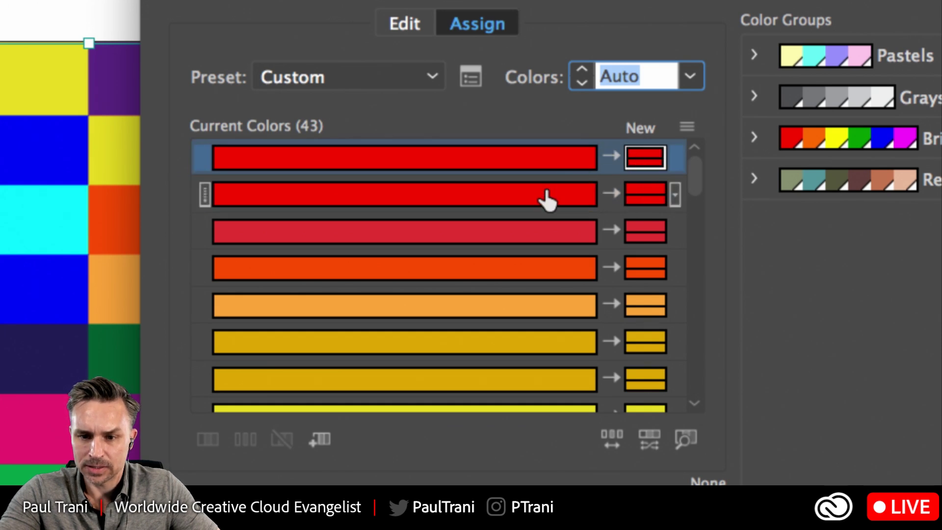
left_click_drag(543, 199, 543, 167)
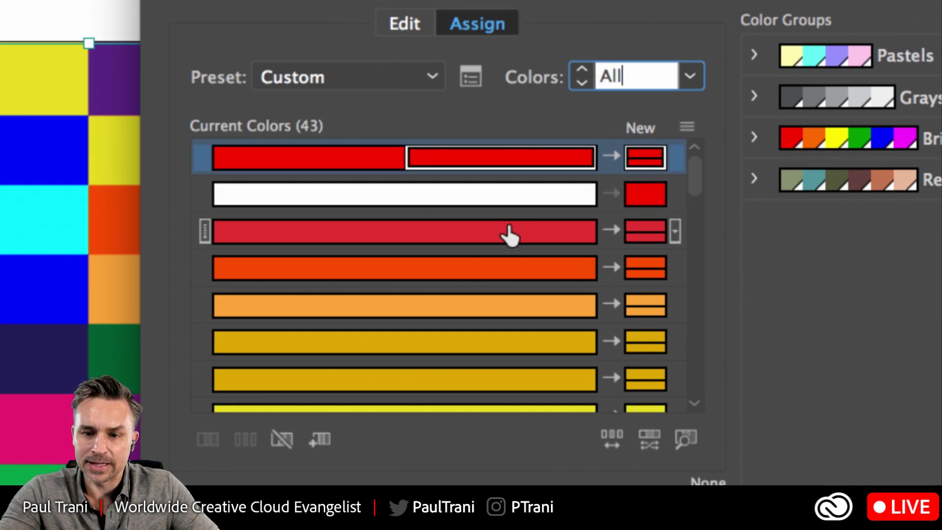
left_click_drag(509, 236, 511, 161)
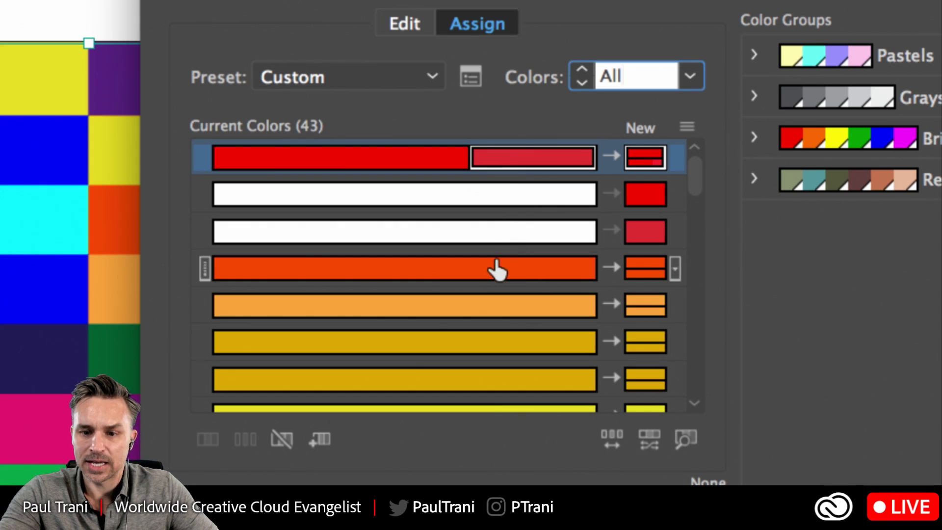
left_click_drag(497, 270, 485, 158)
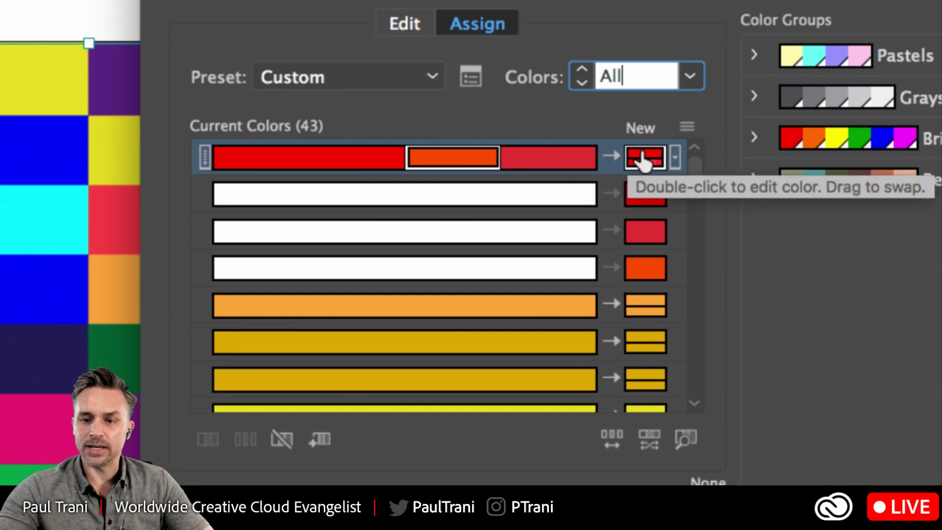
Try reducing the artwork to 5 colors and then stepping the color count in Recolor Artwork
left_click(689, 77)
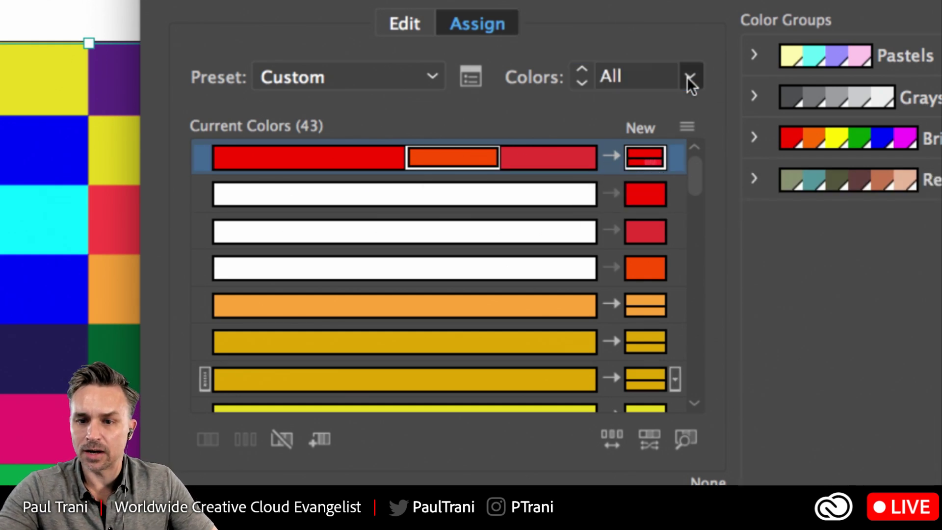
left_click(721, 255)
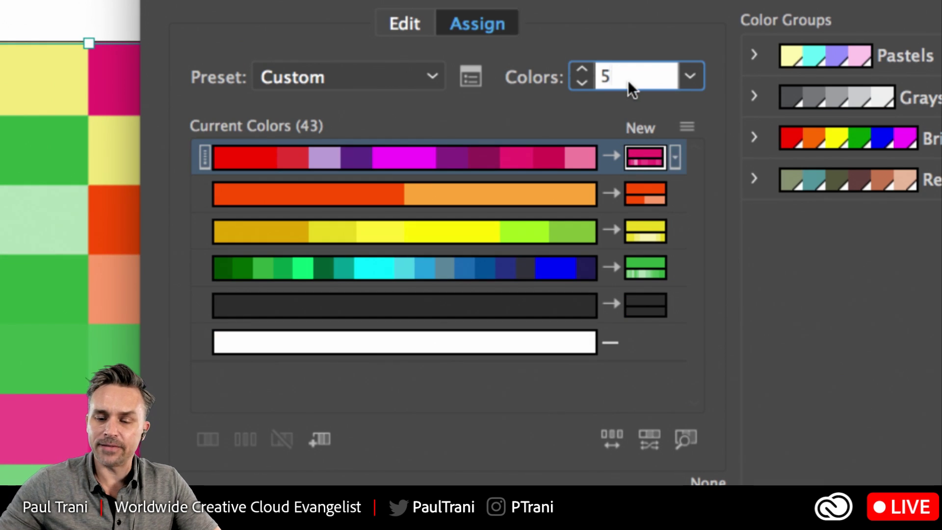
left_click(581, 68)
left_click(580, 68)
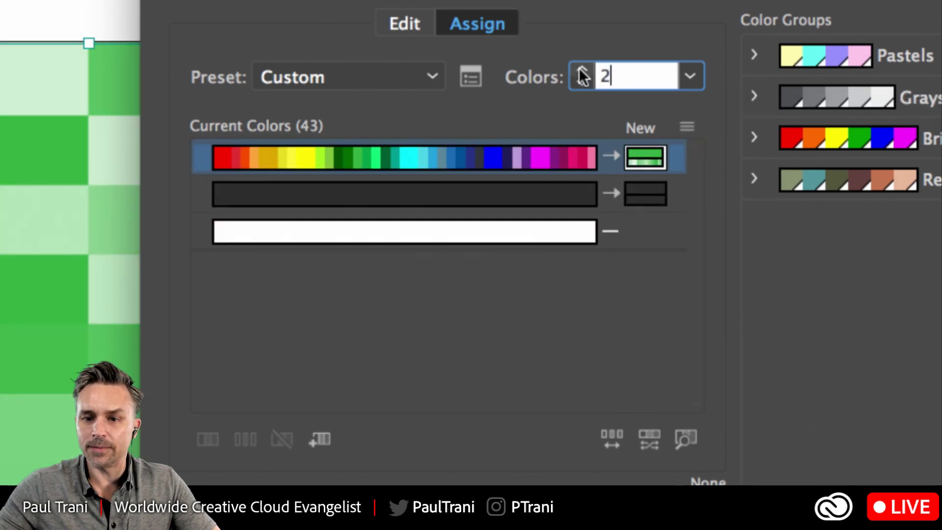
left_click(581, 68)
left_click(581, 68)
left_click(581, 68)
left_click(583, 68)
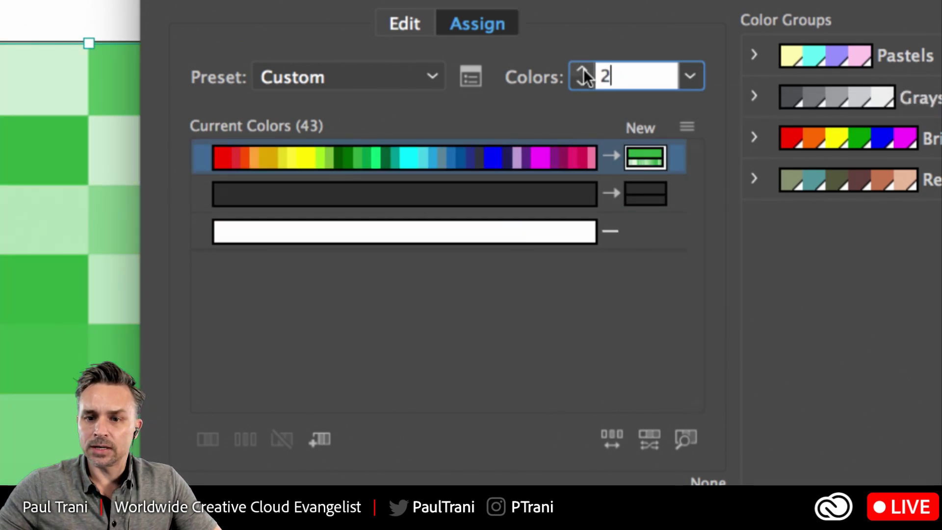
Reduce the artwork's current colors to 6 color rows in Recolor Artwork
left_click(580, 81)
left_click(580, 69)
left_click(580, 69)
left_click(580, 69)
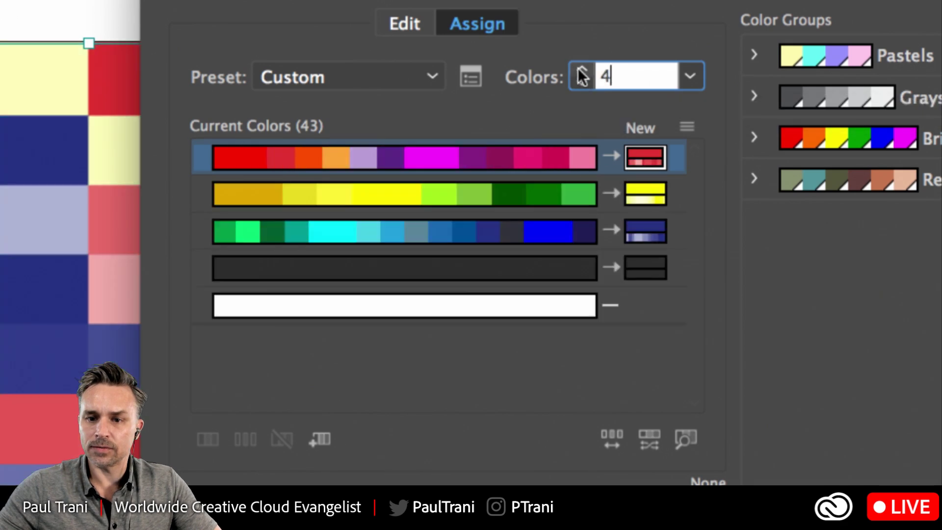
left_click(580, 69)
type("6")
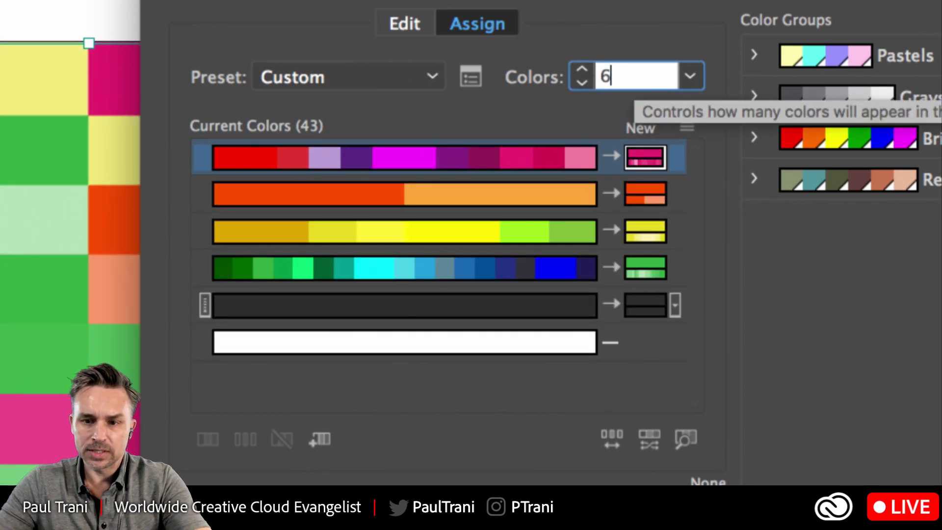
key("Return")
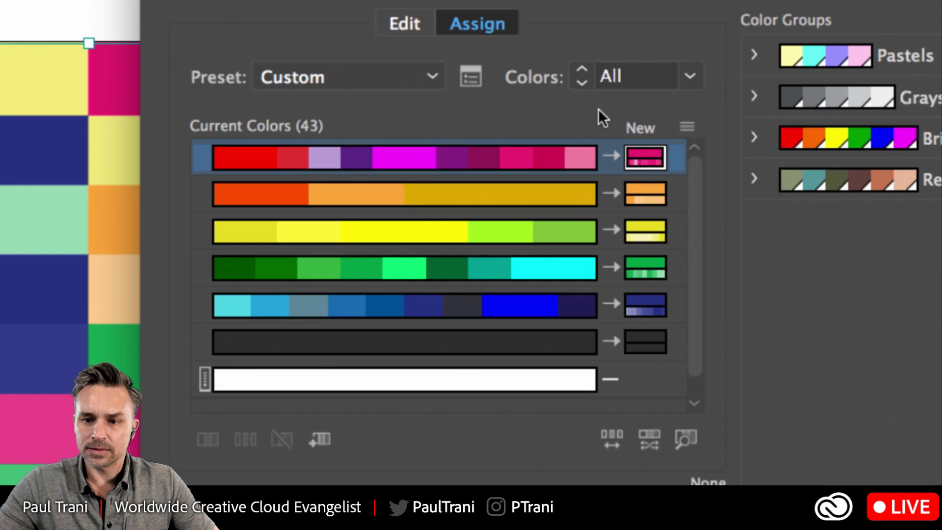
left_click(582, 66)
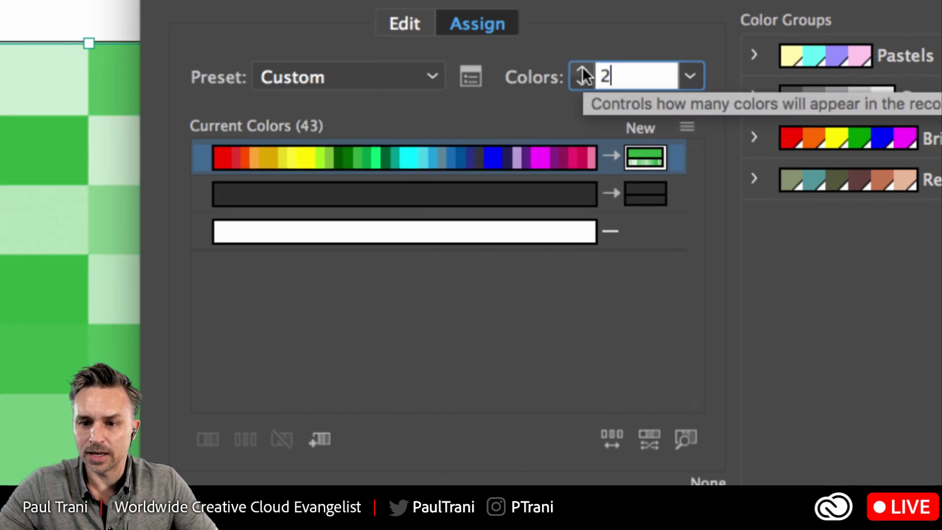
left_click(581, 64)
left_click(581, 64)
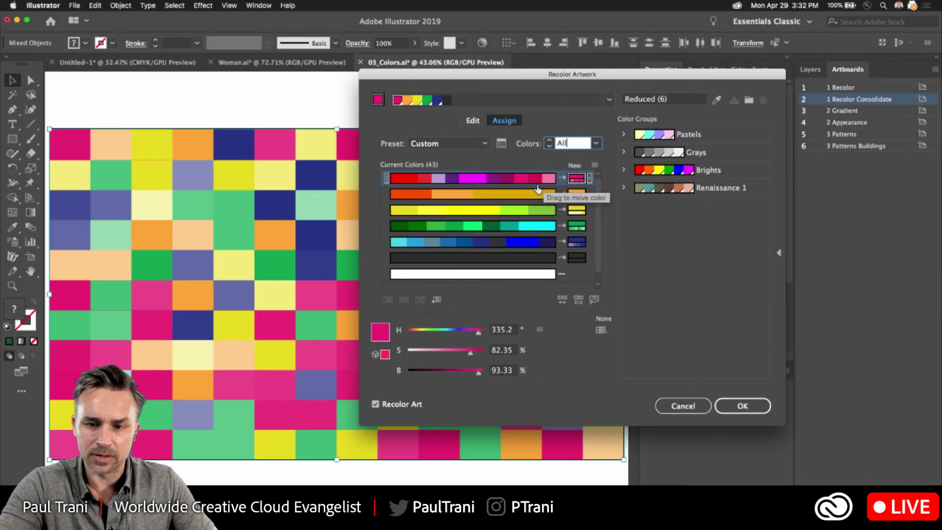
Move both cyan colors from the green row into the blue row, and the two yellow-green colors into the green row
left_click(494, 179)
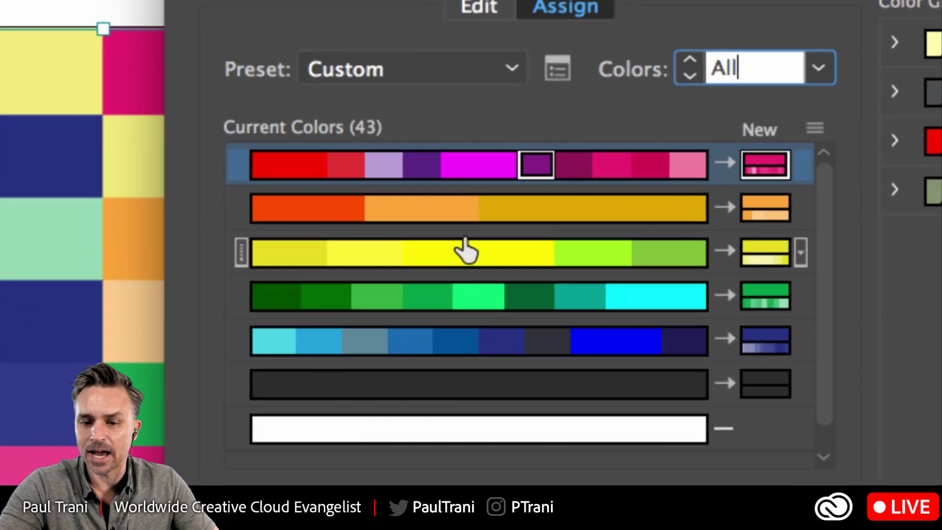
left_click(524, 225)
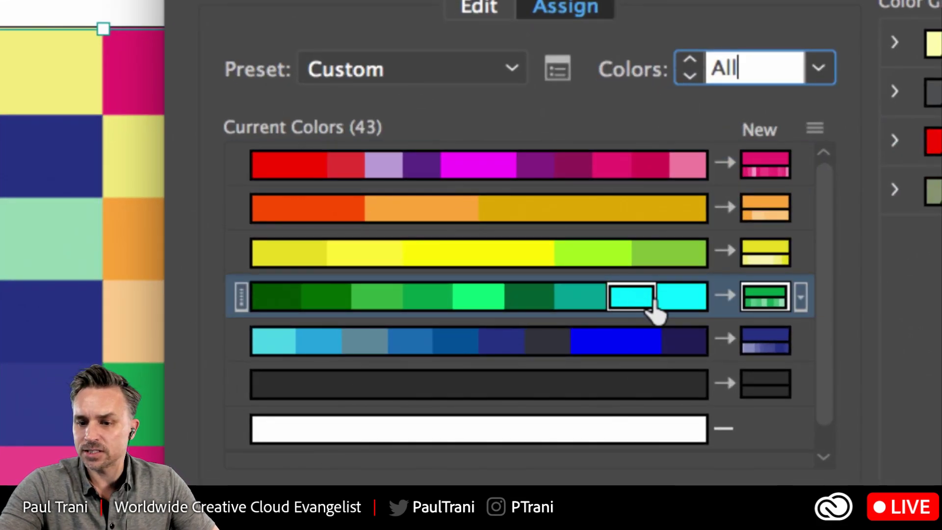
left_click_drag(638, 300, 624, 341)
left_click_drag(678, 300, 653, 339)
left_click_drag(594, 258, 577, 294)
left_click(663, 265)
left_click_drag(663, 265, 663, 292)
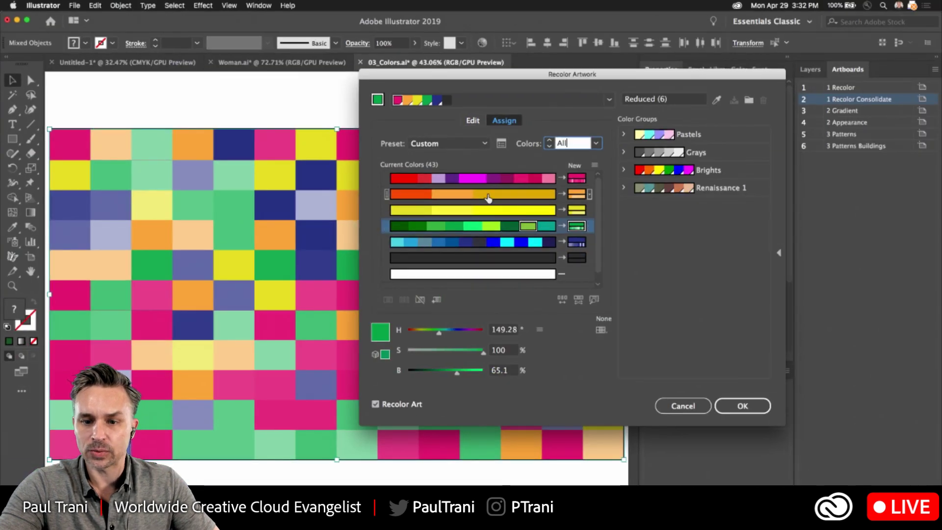
Link the harmony colors on the color wheel and rotate them together until the yellow becomes a fully saturated red
left_click(488, 198)
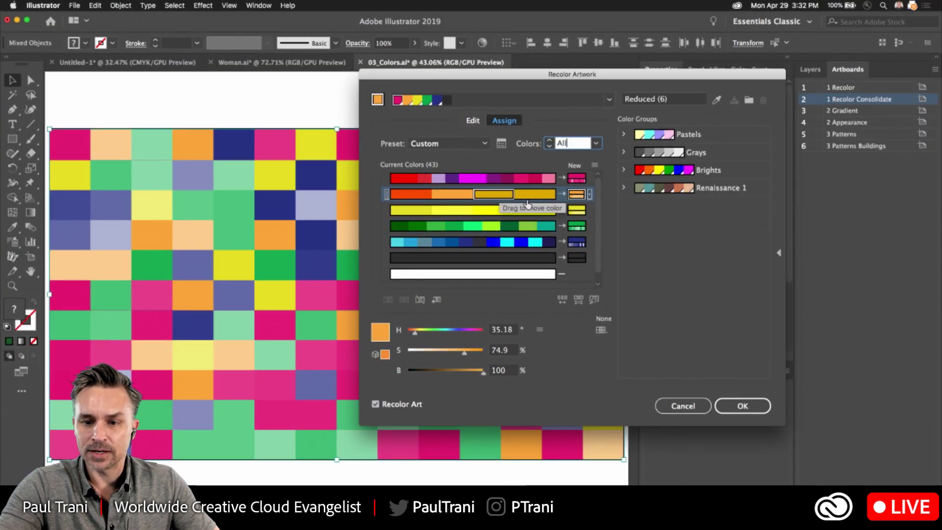
left_click(473, 121)
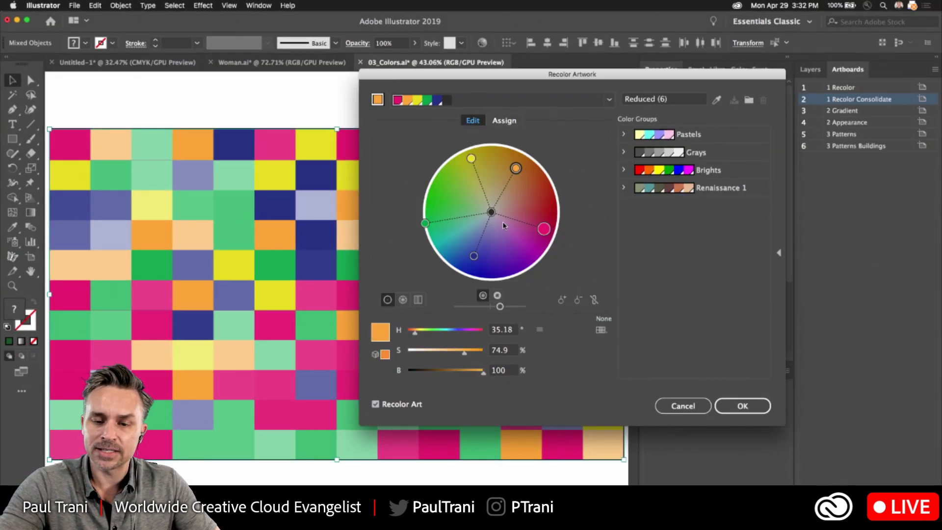
left_click(472, 158)
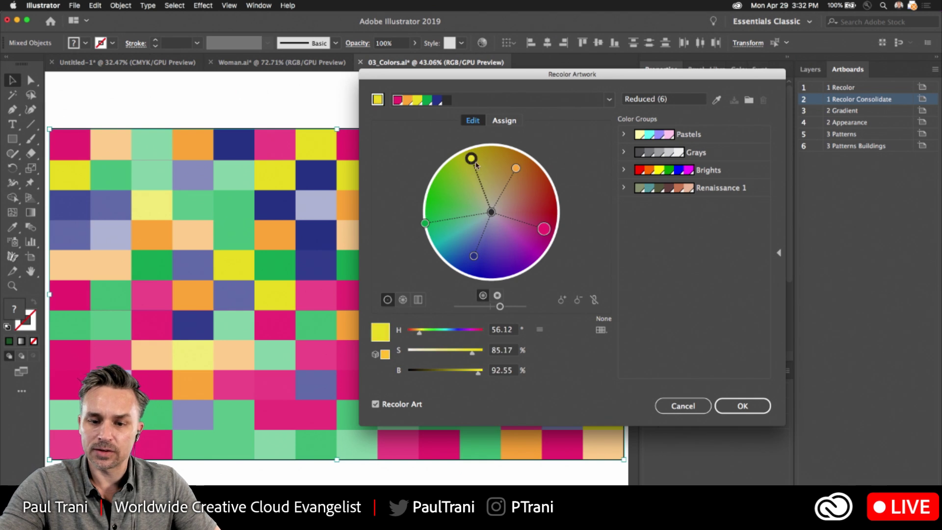
left_click(594, 301)
left_click_drag(472, 158, 531, 212)
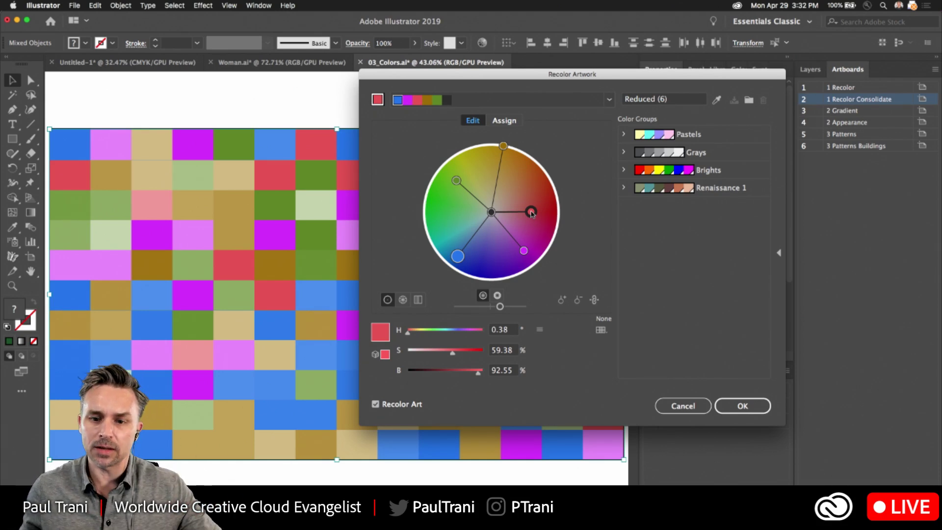
left_click_drag(531, 214, 554, 190)
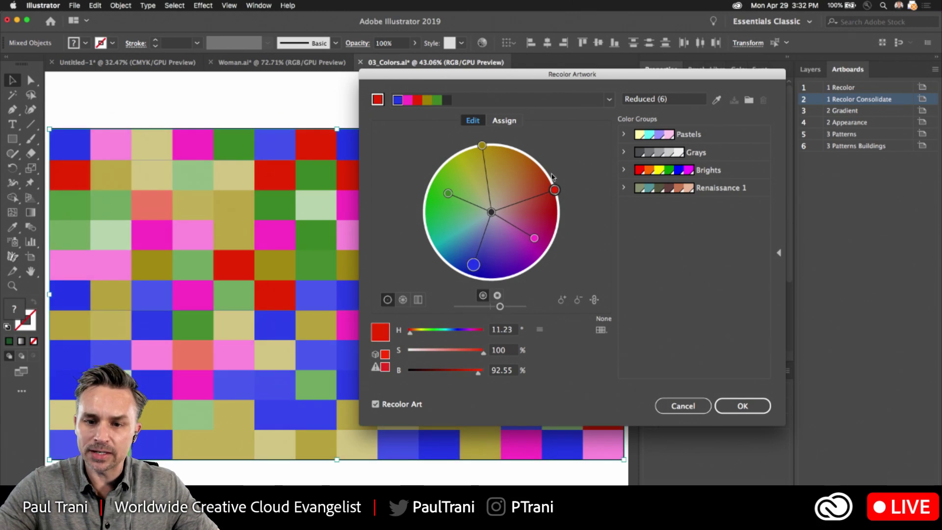
Examine the color assignment rows, the color mode options and the swatch library limit for the rotated colors
left_click(495, 122)
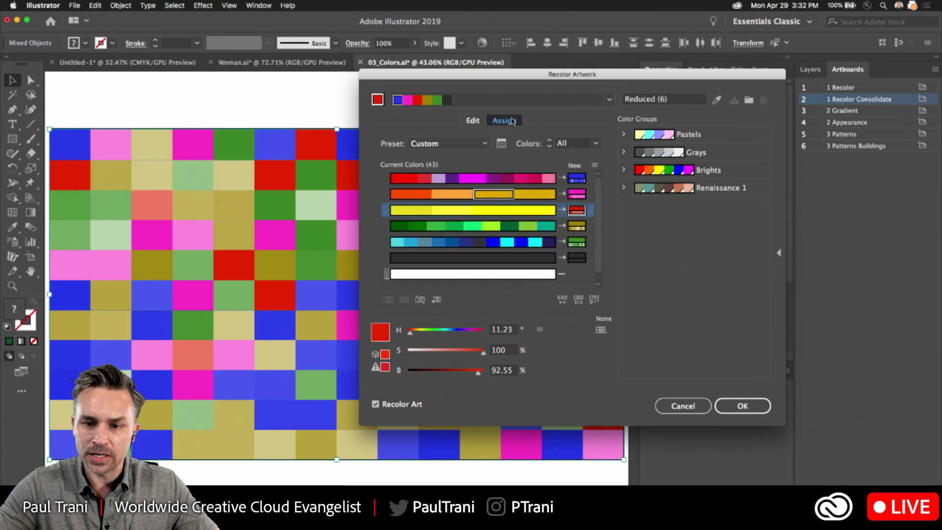
left_click(487, 194)
left_click_drag(490, 196, 442, 199)
left_click(542, 331)
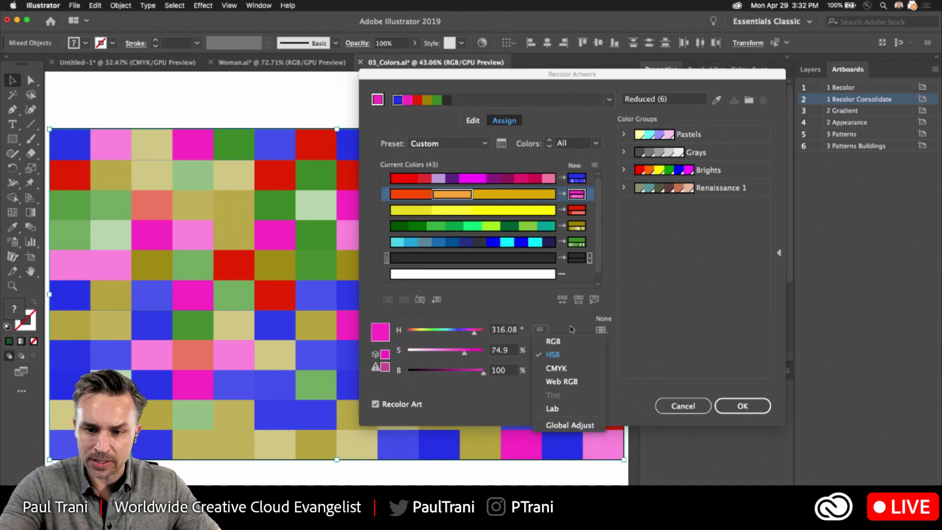
left_click(569, 321)
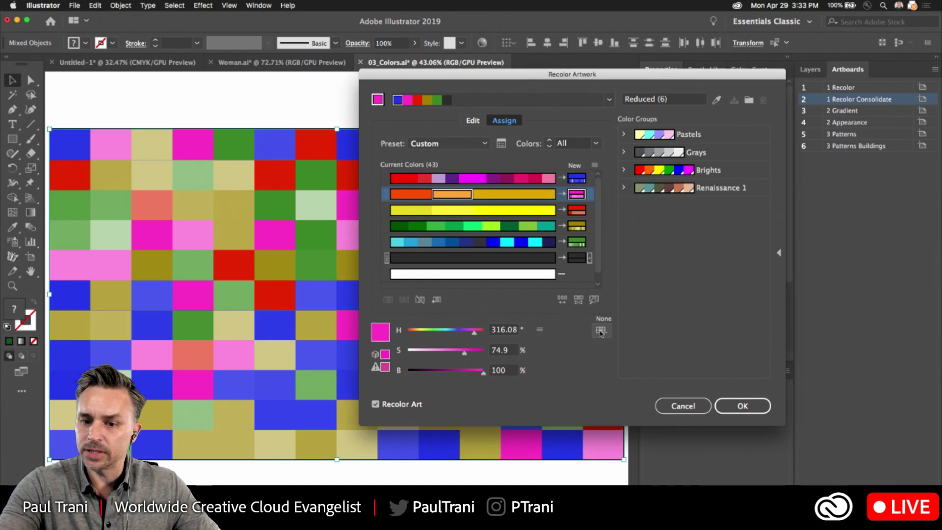
left_click(603, 331)
left_click(556, 325)
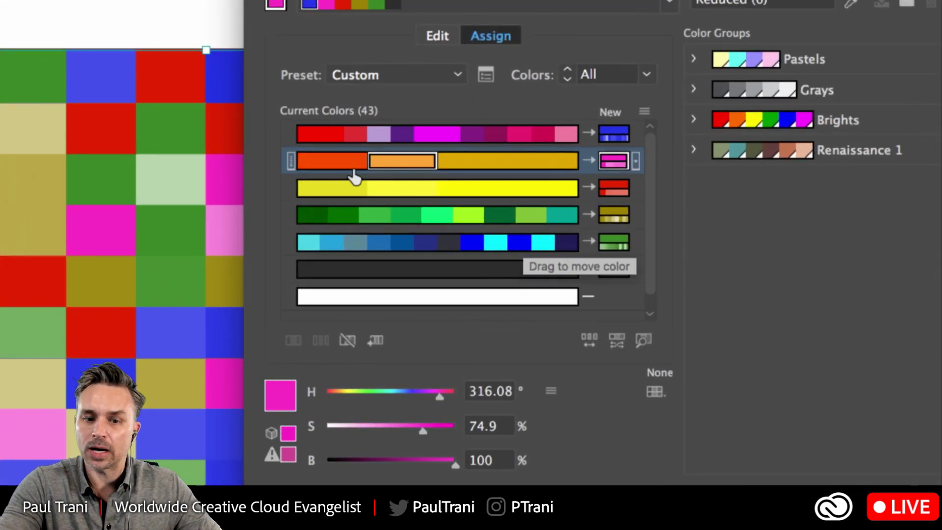
left_click(419, 196)
left_click(390, 162)
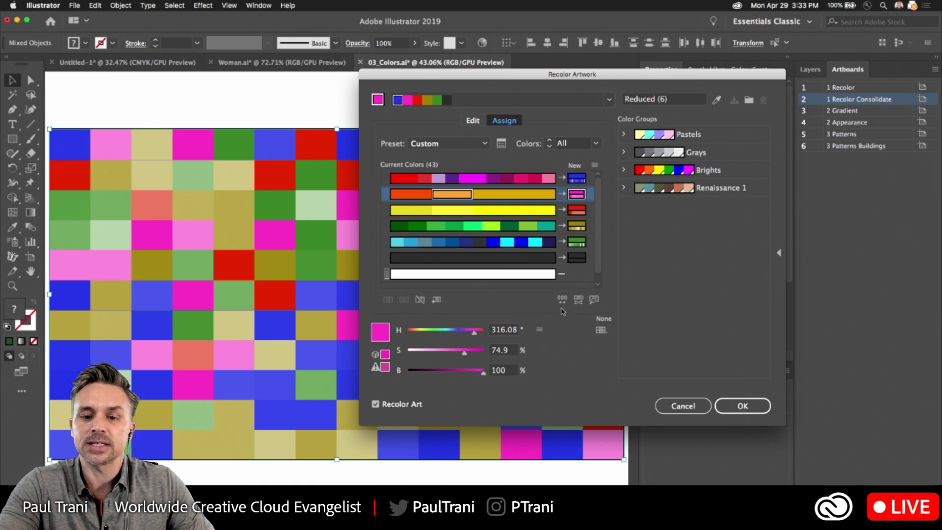
left_click(478, 241)
left_click(479, 259)
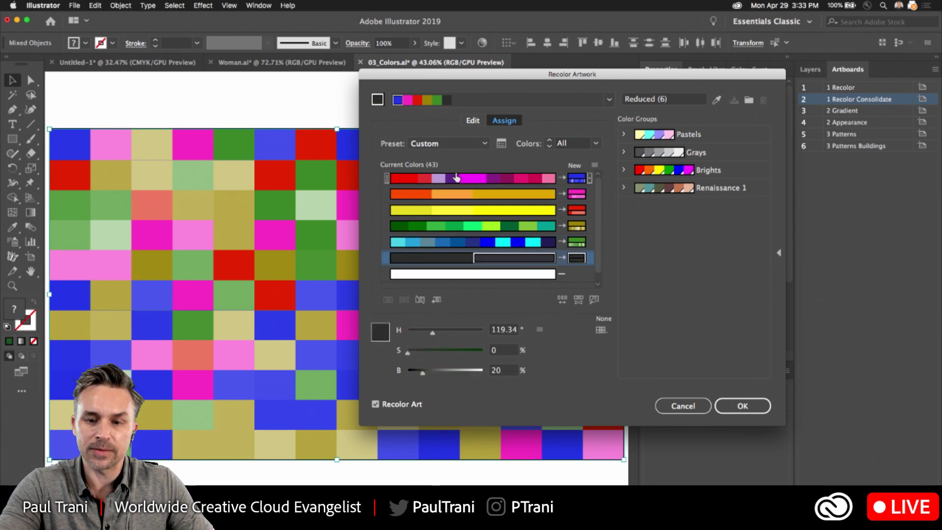
Rotate the linked harmony to saturated pink, orange, yellow, green and navy on the color wheel and apply the recoloring
left_click(472, 121)
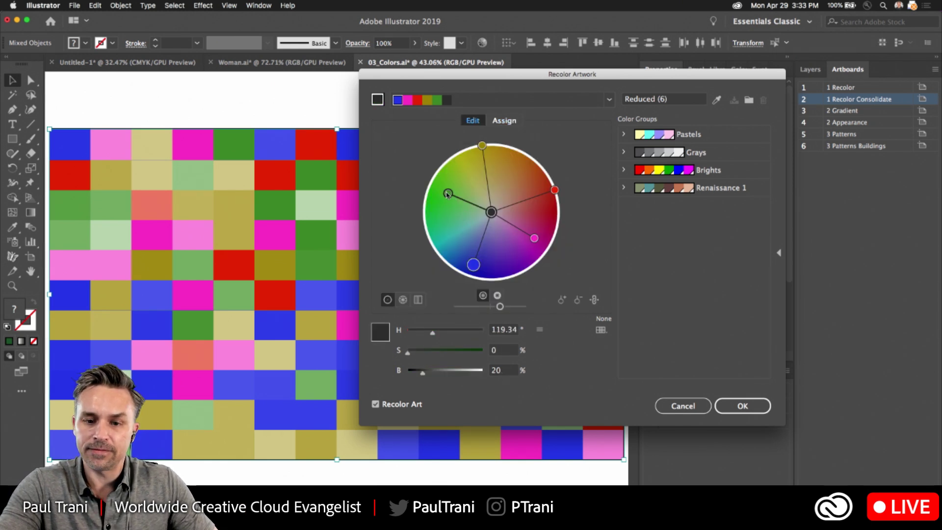
left_click_drag(489, 211, 465, 270)
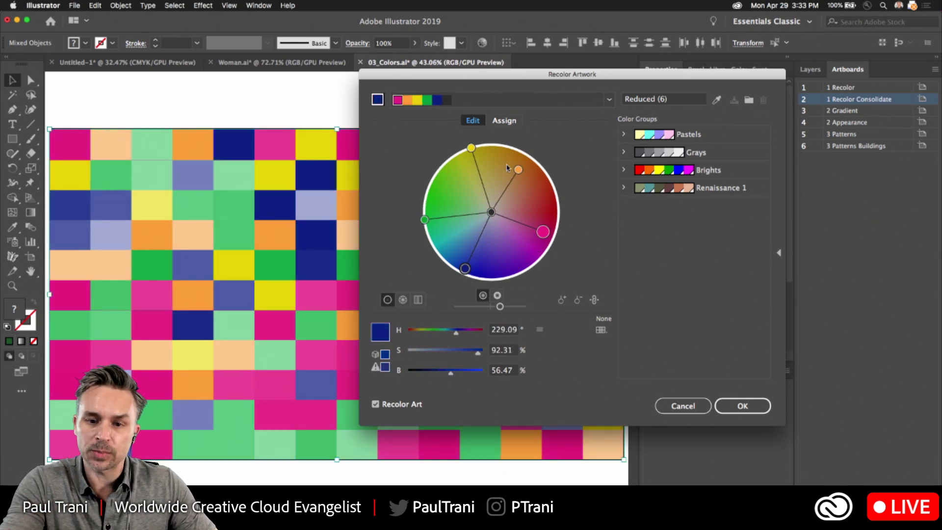
left_click_drag(519, 170, 527, 155)
left_click_drag(543, 232, 555, 236)
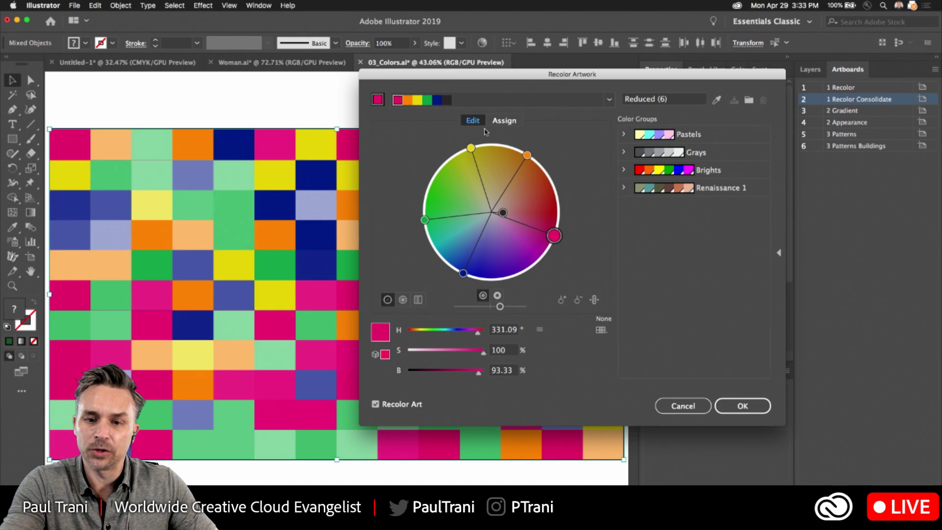
left_click(505, 120)
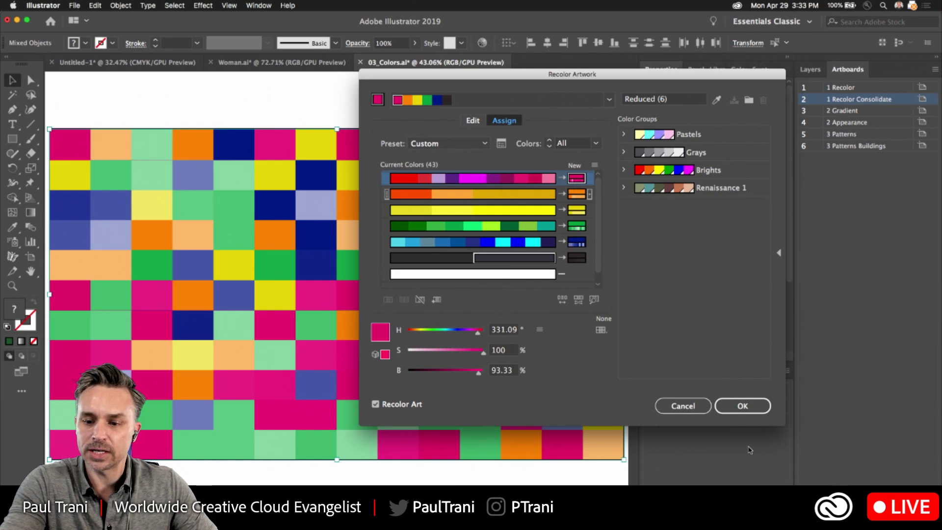
left_click(742, 406)
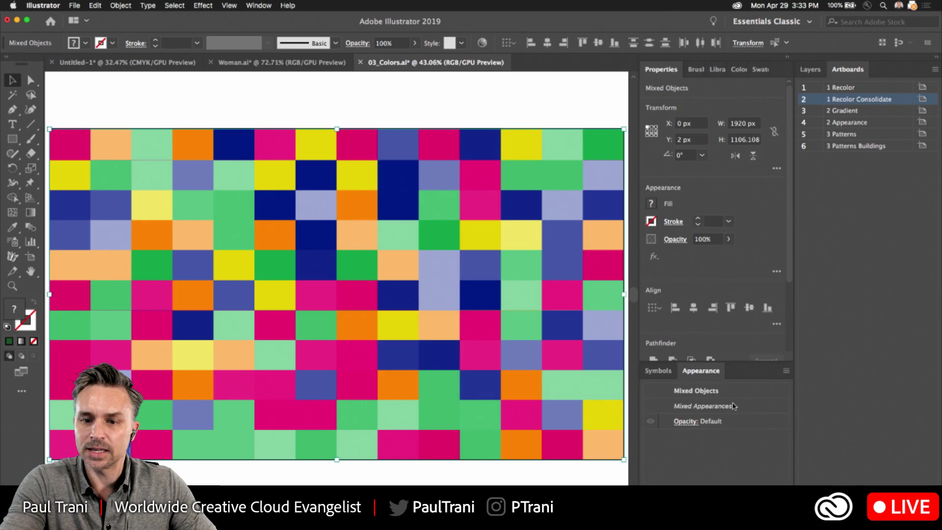
Save the selected artwork's colors as a swatch group named Color Group 1, including swatches for tints
left_click(741, 69)
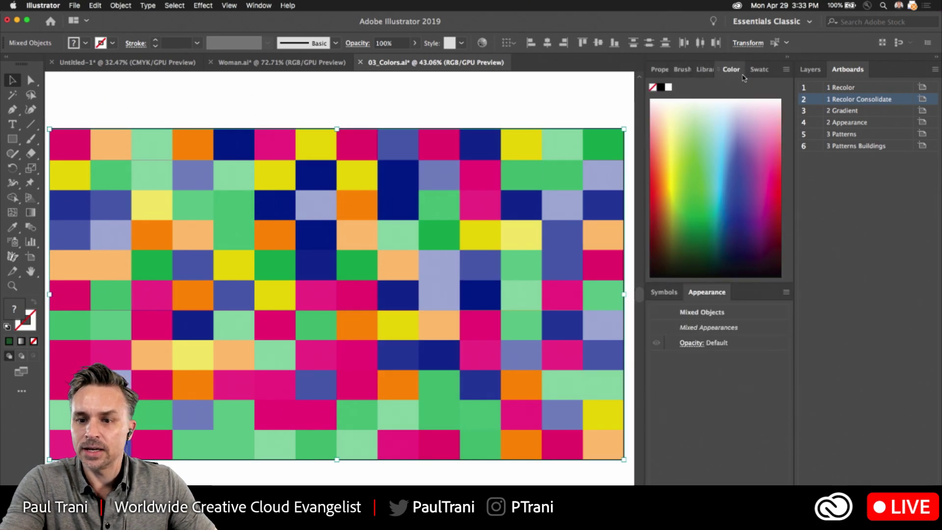
left_click(757, 70)
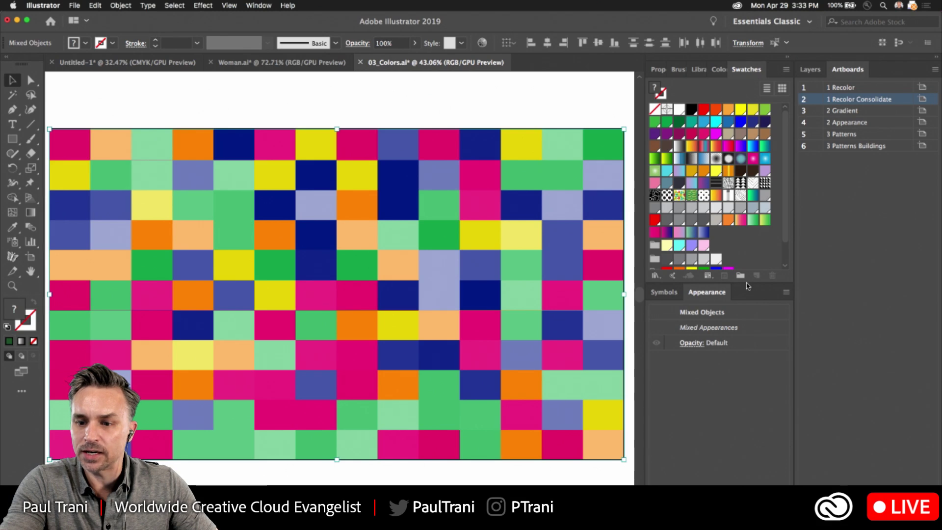
left_click_drag(748, 286, 742, 406)
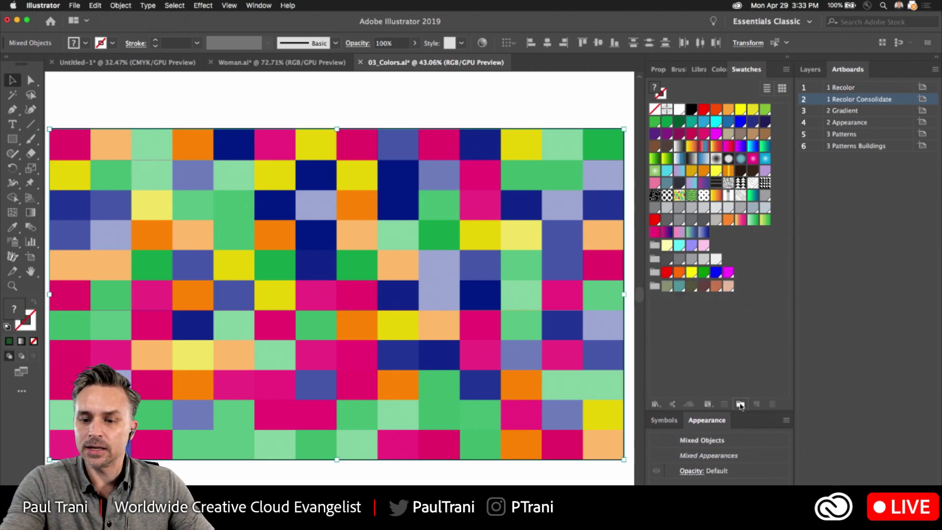
left_click(740, 404)
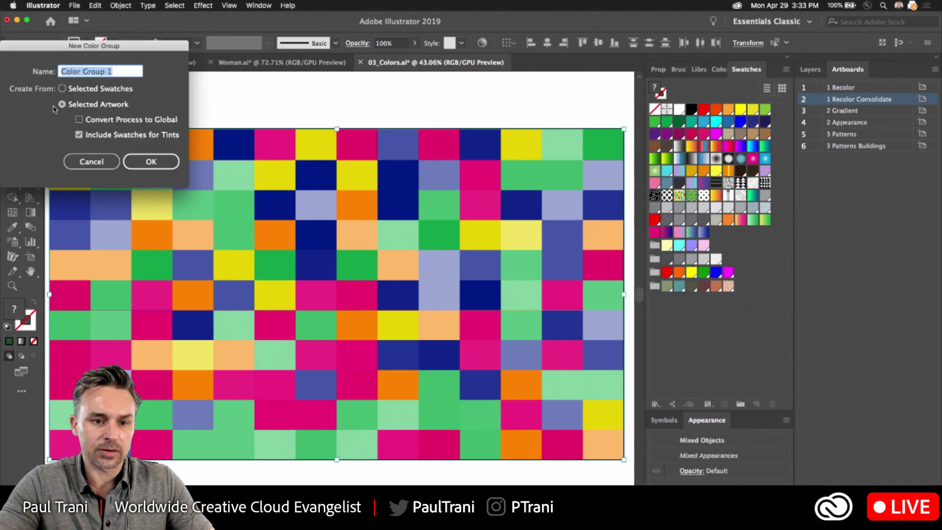
left_click(148, 161)
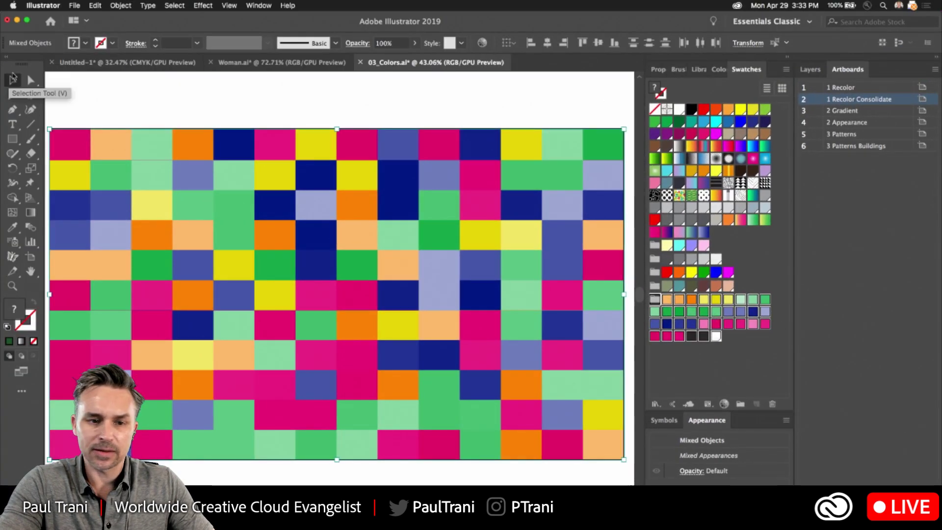
Open Recolor Artwork for the selected color grid and reduce its palette to 5 colors
left_click(95, 5)
mouse_move(121, 165)
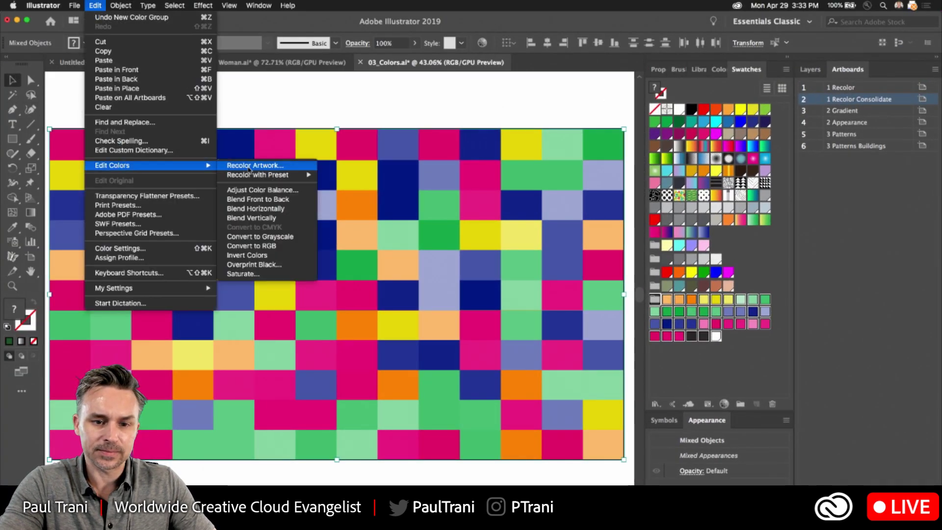
left_click(249, 167)
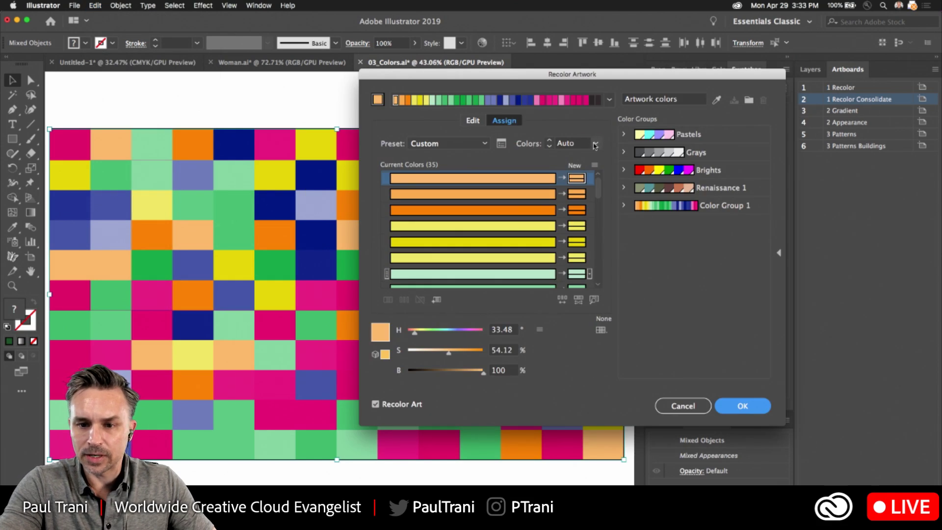
left_click(595, 144)
left_click(609, 220)
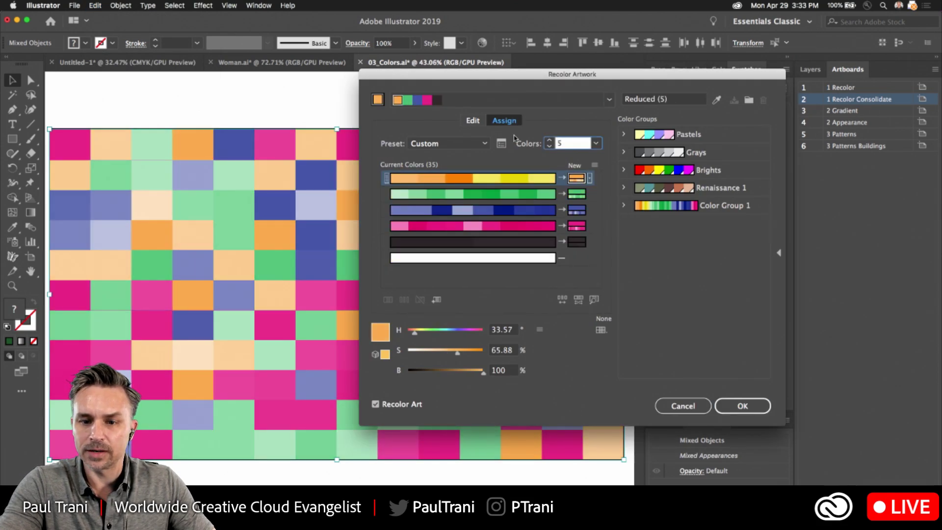
Link the reduced harmony colors, shift them together on the color wheel to saturated orange, green, blue and magenta, and apply the recoloring
left_click(473, 123)
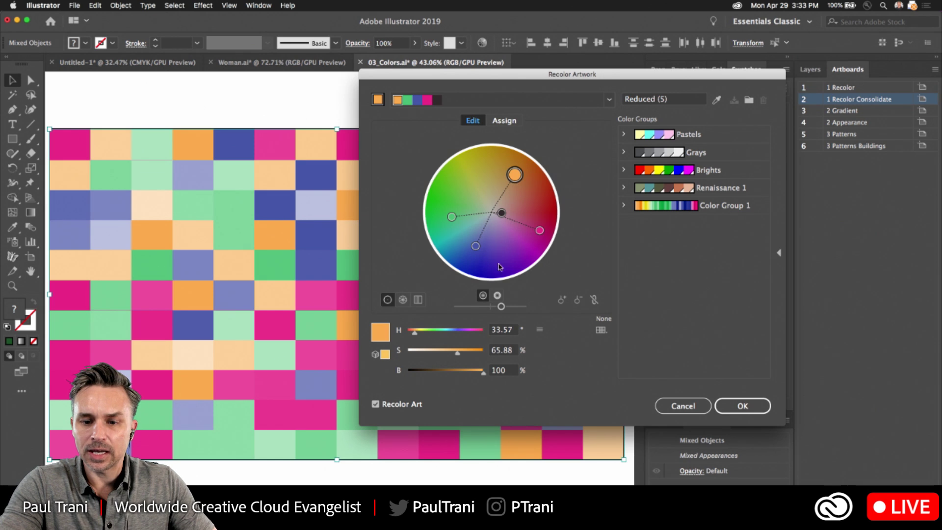
left_click(594, 299)
left_click_drag(515, 175, 524, 152)
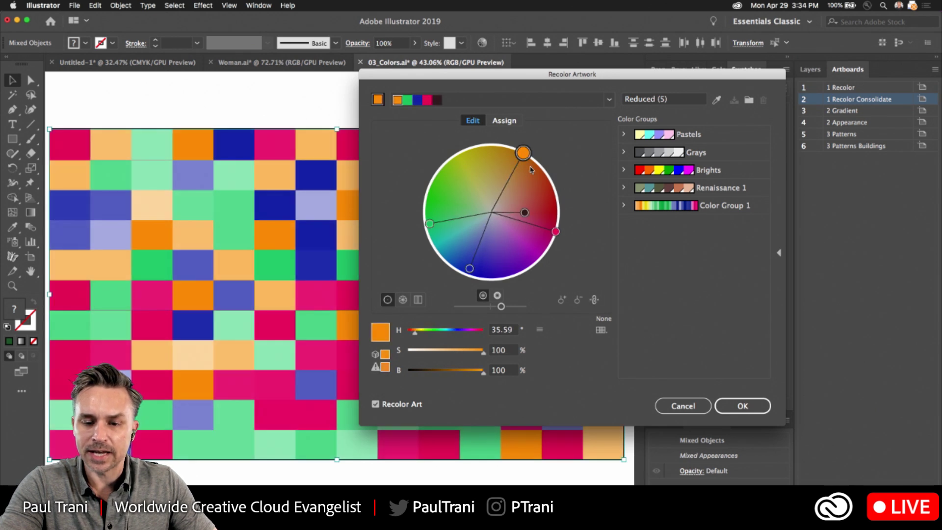
mouse_move(430, 223)
left_mouse_down()
mouse_move(421, 176)
mouse_move(450, 152)
mouse_move(429, 216)
left_mouse_up()
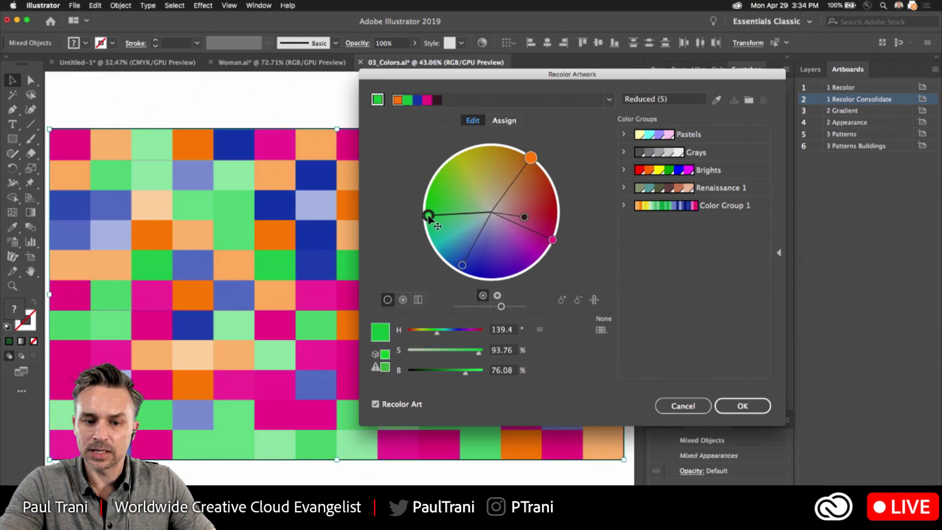
left_click(742, 406)
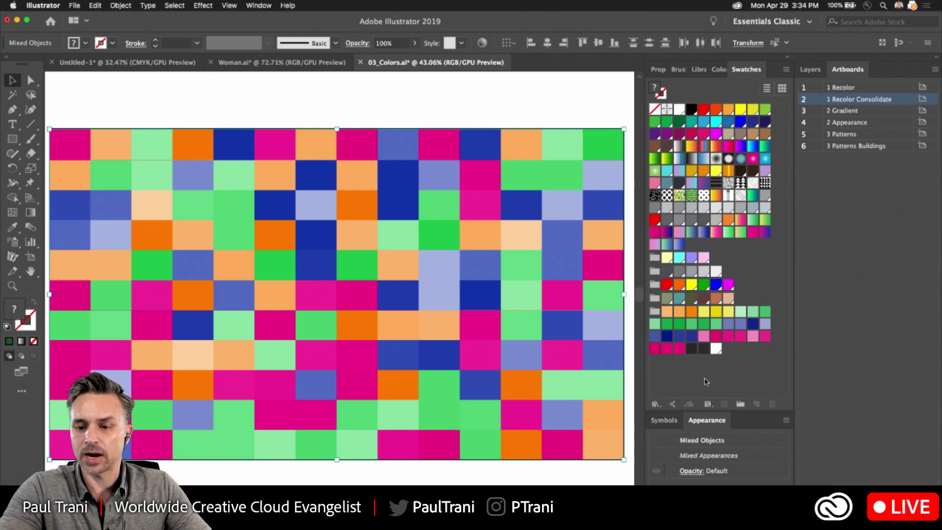
Save the recolored grid's colors as another color group in the swatches and deselect the artwork
left_click(741, 404)
left_click(147, 162)
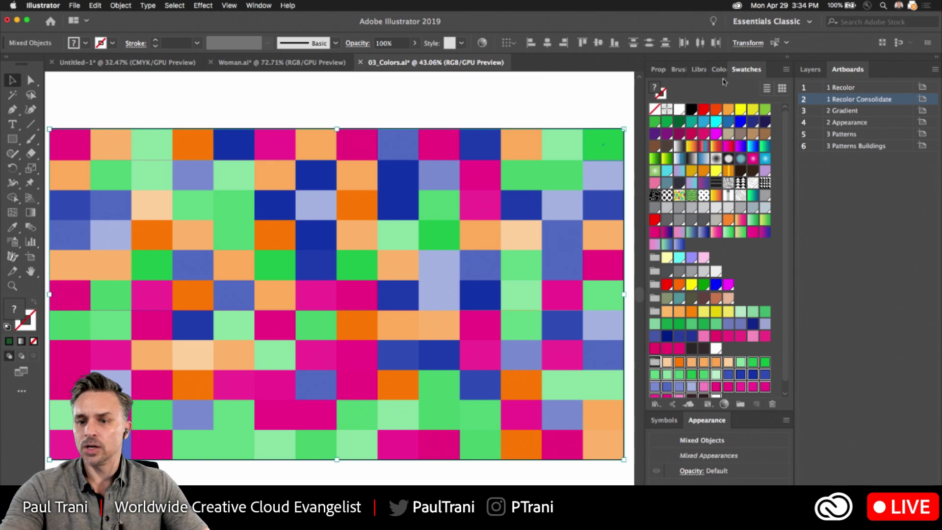
left_click(493, 109)
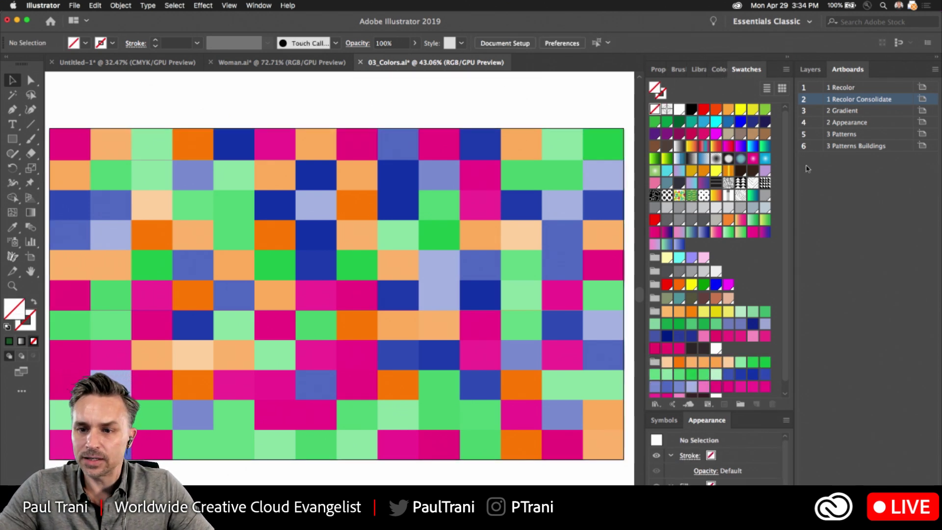
Draw a circle about 313 px in diameter beside the solar system artwork on the 2 Appearance artboard
key("super+minus")
key("super+minus")
key("super+minus")
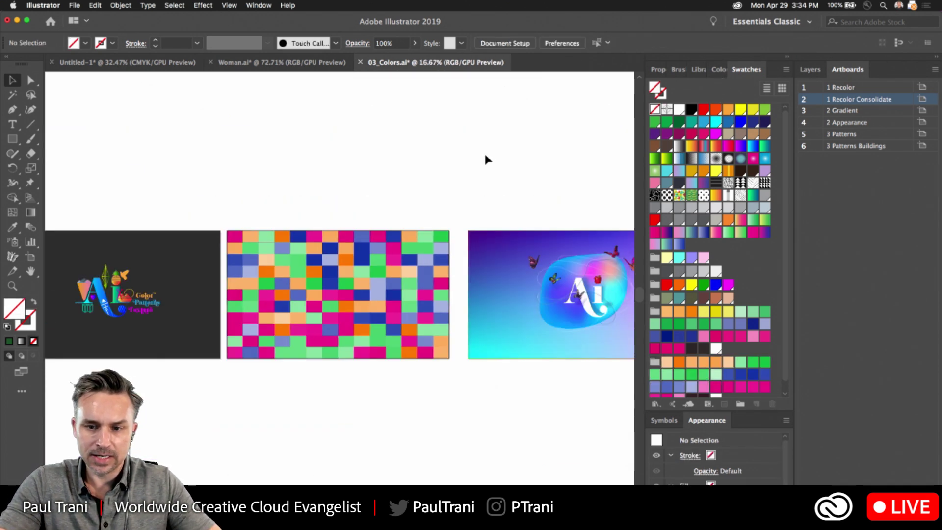
left_click_drag(353, 266, 88, 243)
left_click_drag(529, 215, 295, 214)
scroll(279, 171, "up", 5)
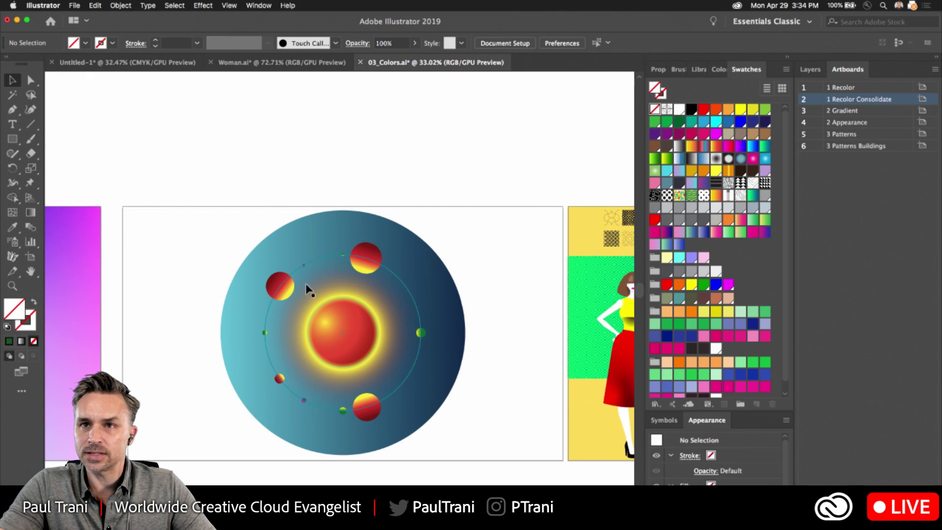
scroll(305, 253, "up", 2)
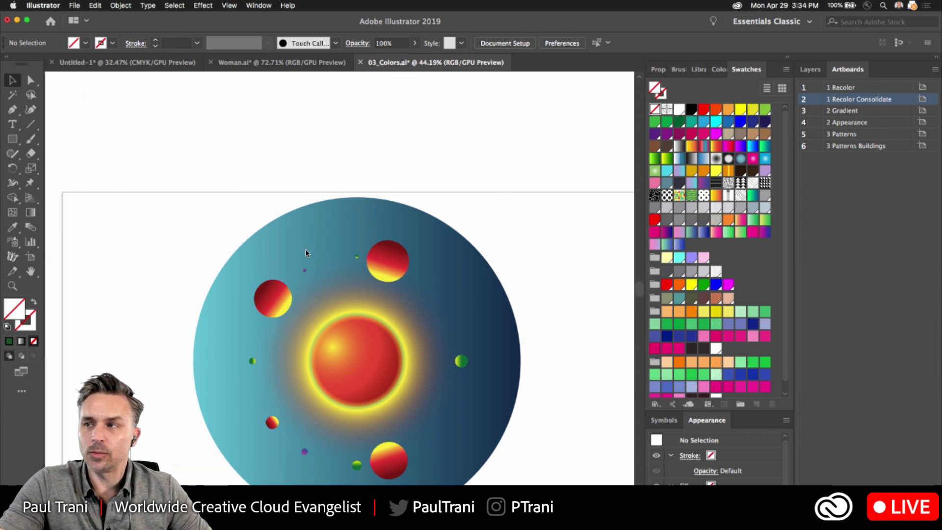
scroll(213, 224, "down", 2)
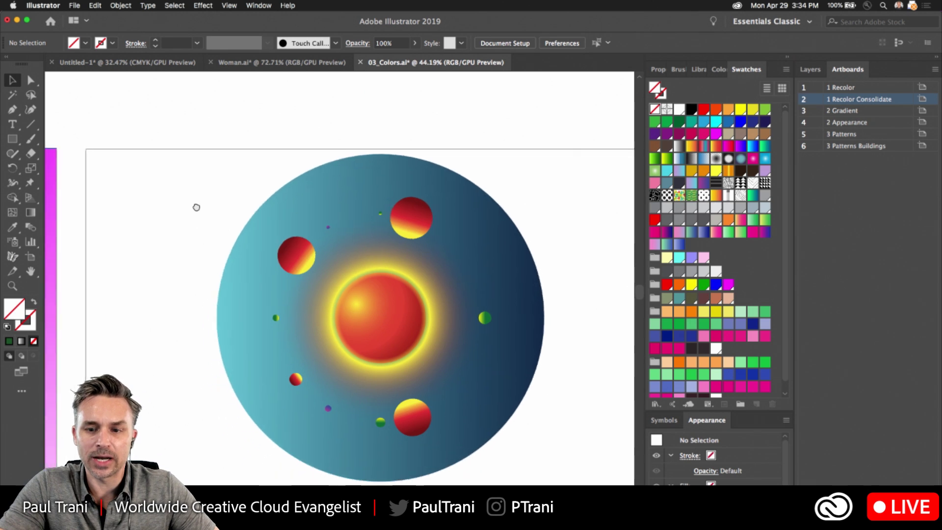
left_click(12, 138)
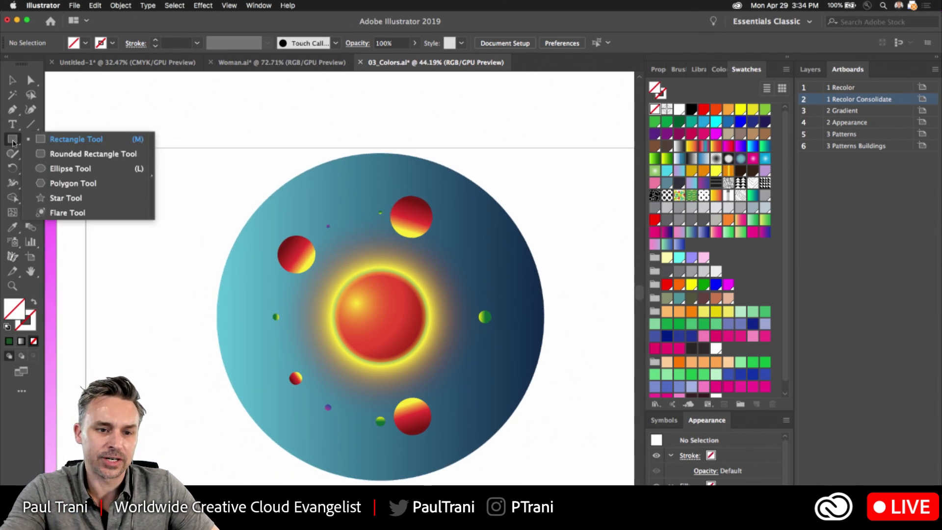
left_click(59, 173)
left_click_drag(142, 241, 190, 289)
left_click(9, 80)
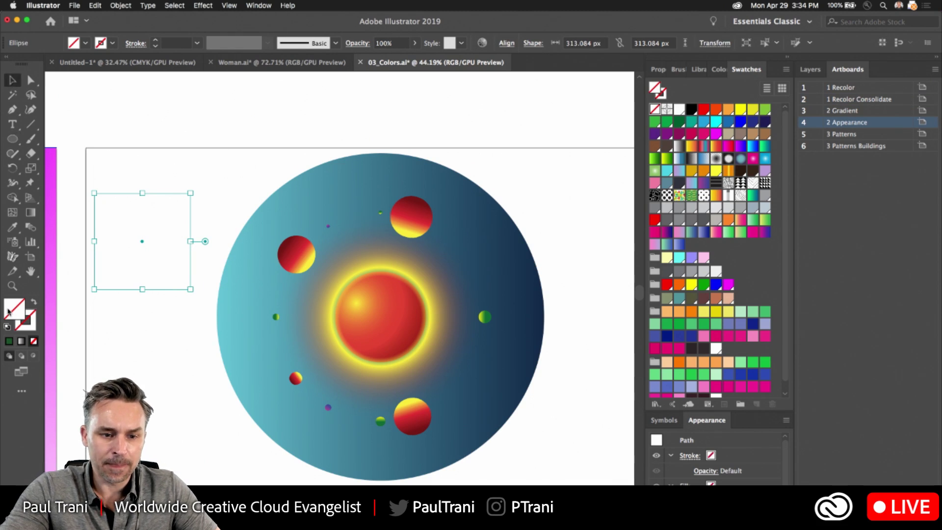
Fill the new circle with magenta, move it up slightly, and apply the white-to-magenta radial gradient swatch
left_click(716, 387)
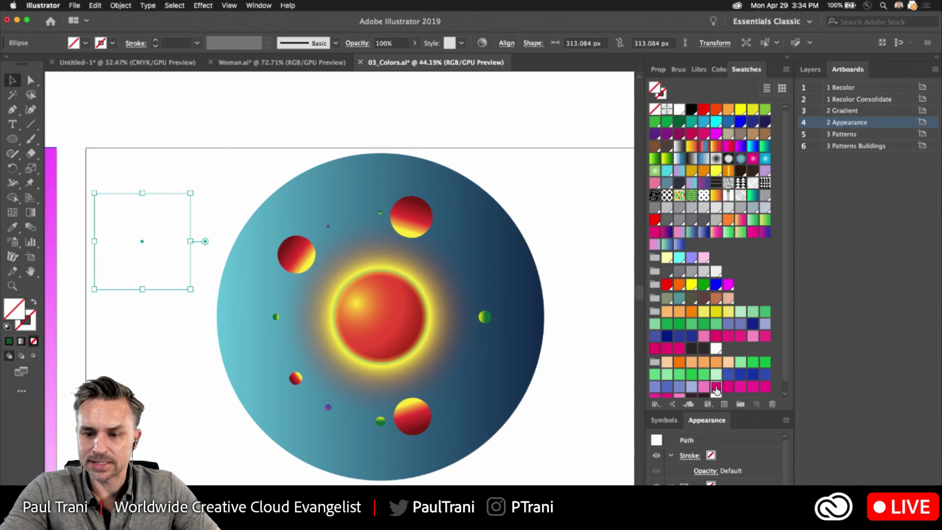
left_click_drag(106, 241, 112, 212)
left_click(753, 157)
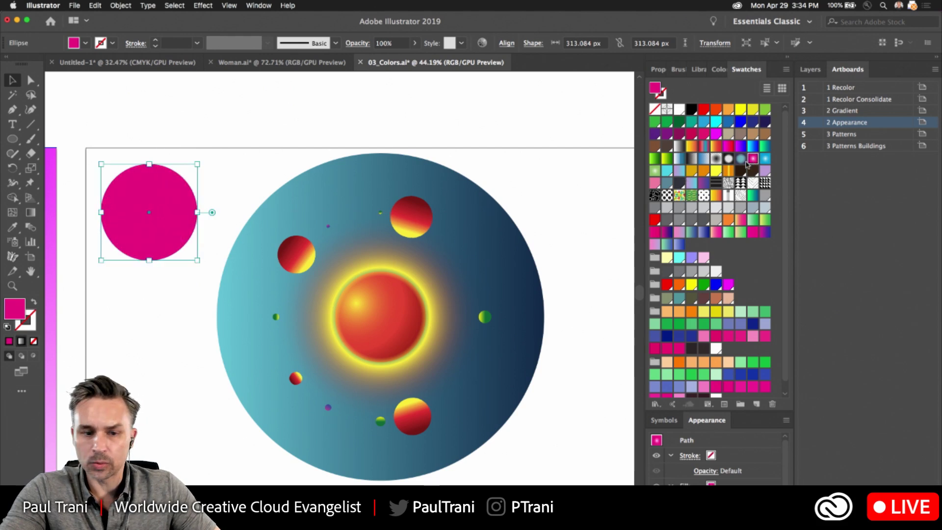
Shift the circle's radial gradient so the white highlight sits toward its upper left
left_click(31, 216)
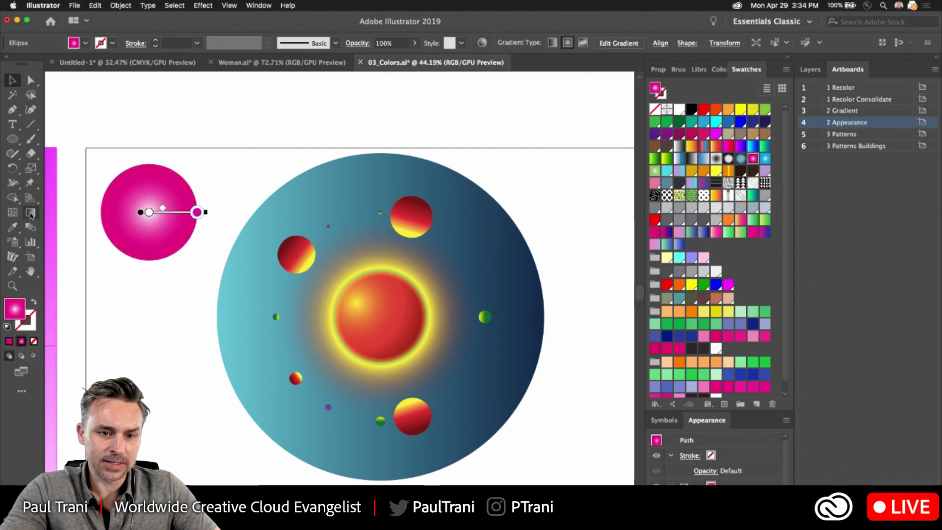
left_click_drag(170, 215, 154, 199)
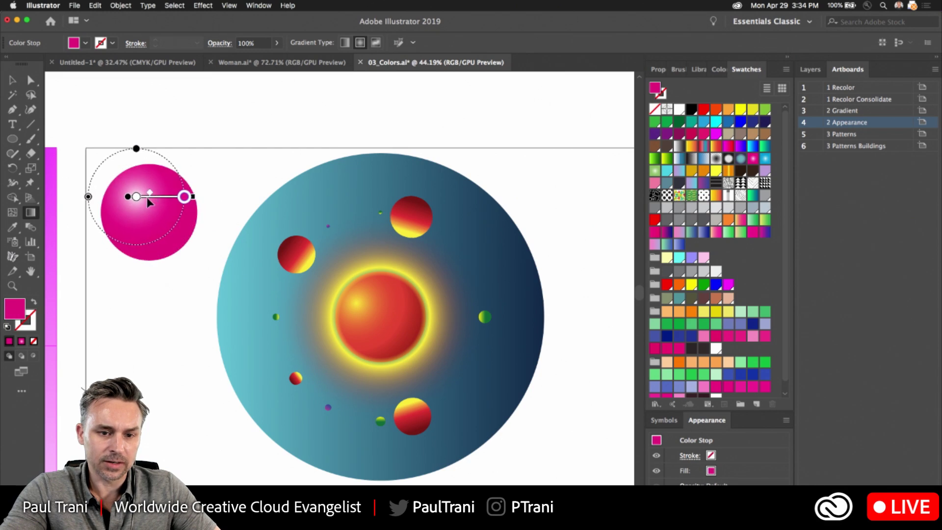
left_click(12, 80)
Float the Appearance panel beside the circle and add a second fill to the circle
scroll(111, 184, "up", 10)
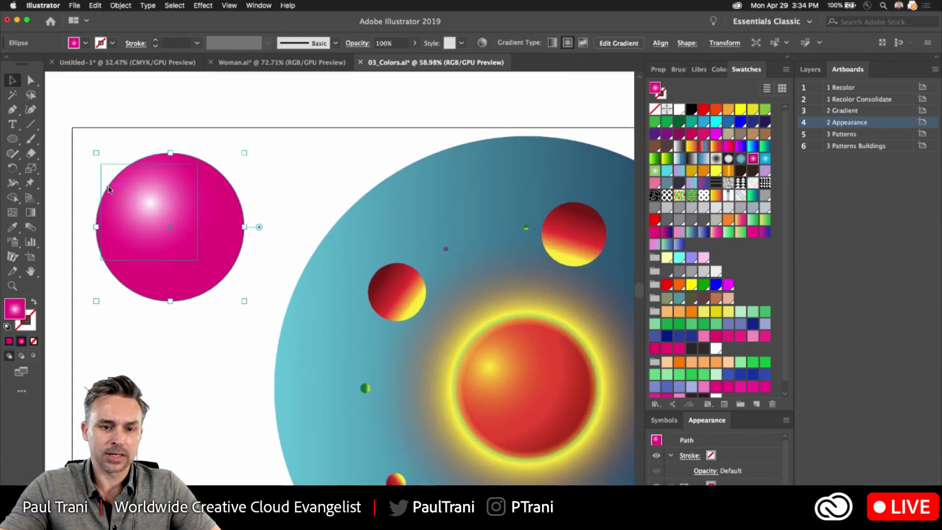
scroll(172, 312, "down", 2)
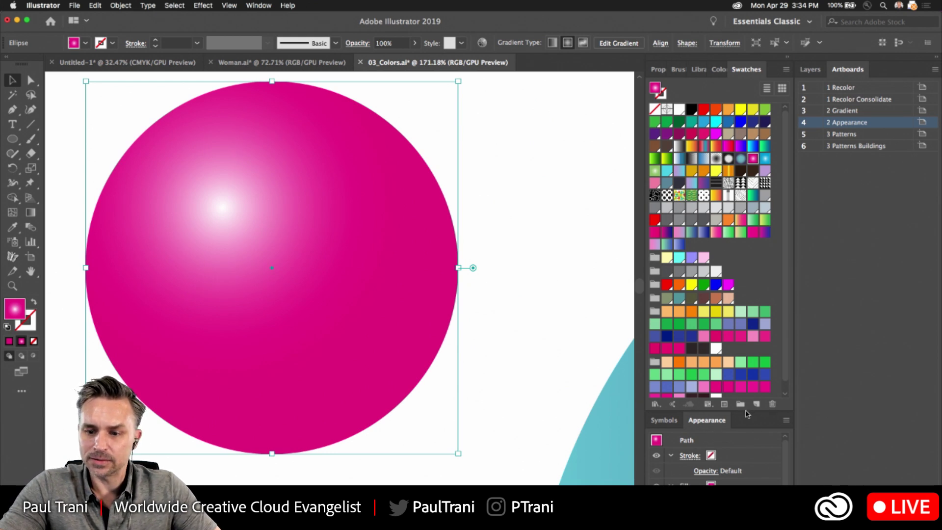
left_click_drag(746, 414, 746, 195)
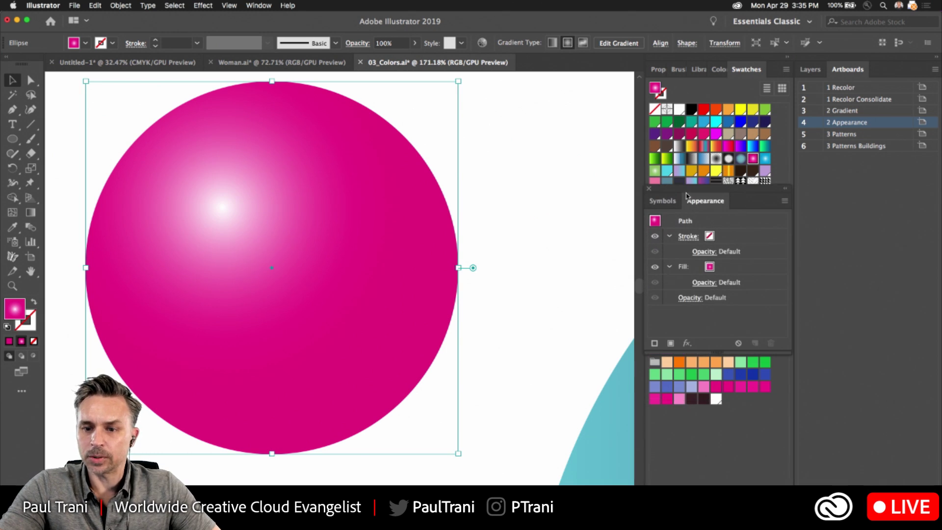
left_click_drag(687, 195, 540, 151)
left_click(580, 145)
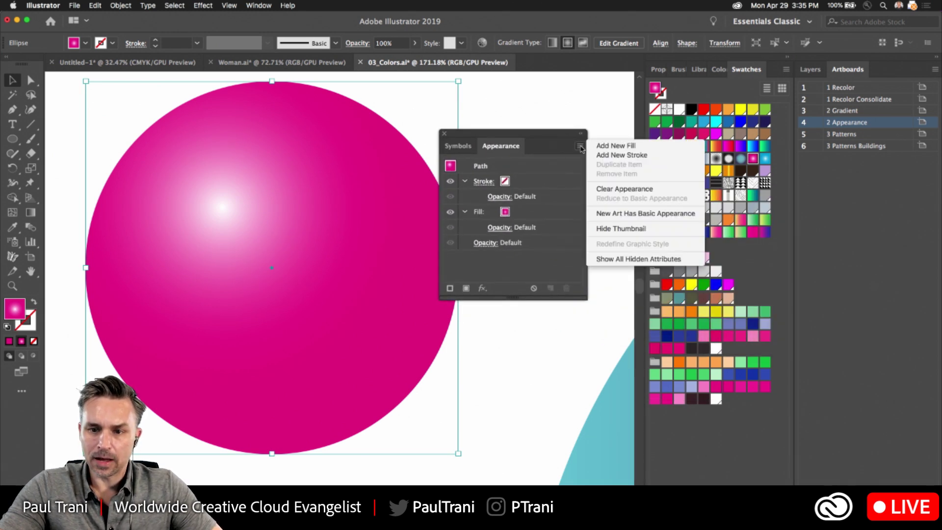
left_click(619, 146)
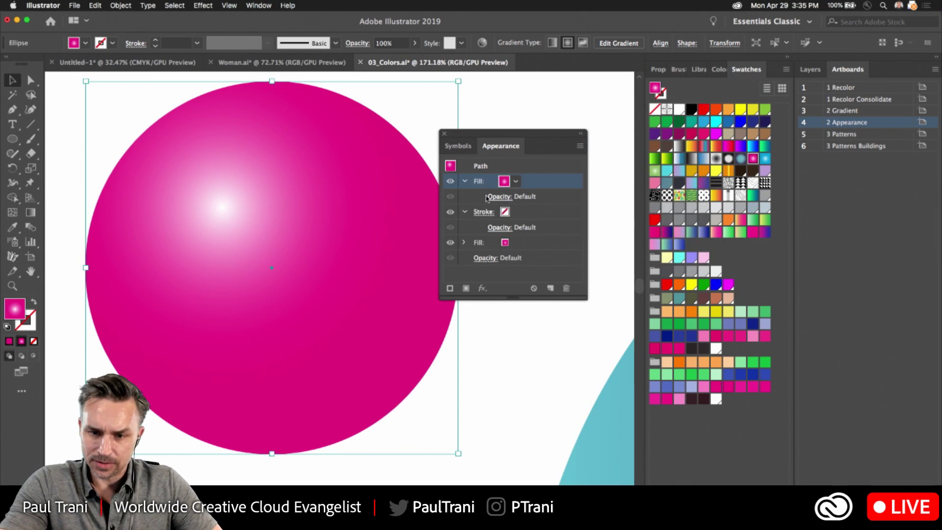
left_click(579, 146)
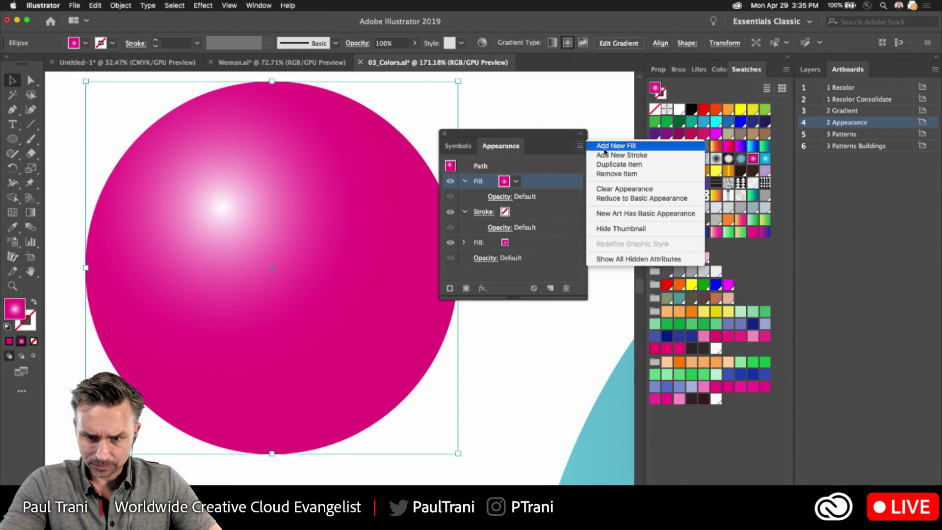
left_click(530, 174)
Set the circle's new top fill to the magenta-to-blue linear gradient swatch
left_click(516, 182)
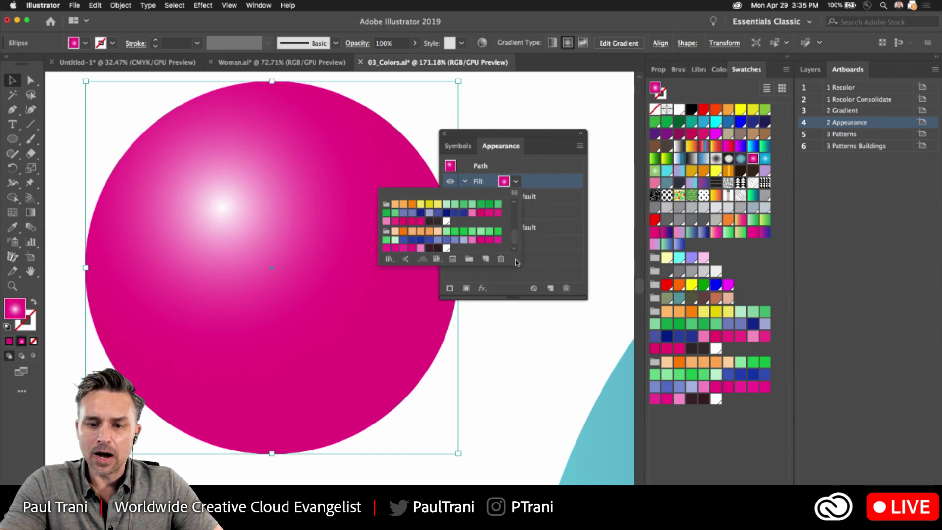
left_click_drag(516, 262, 541, 366)
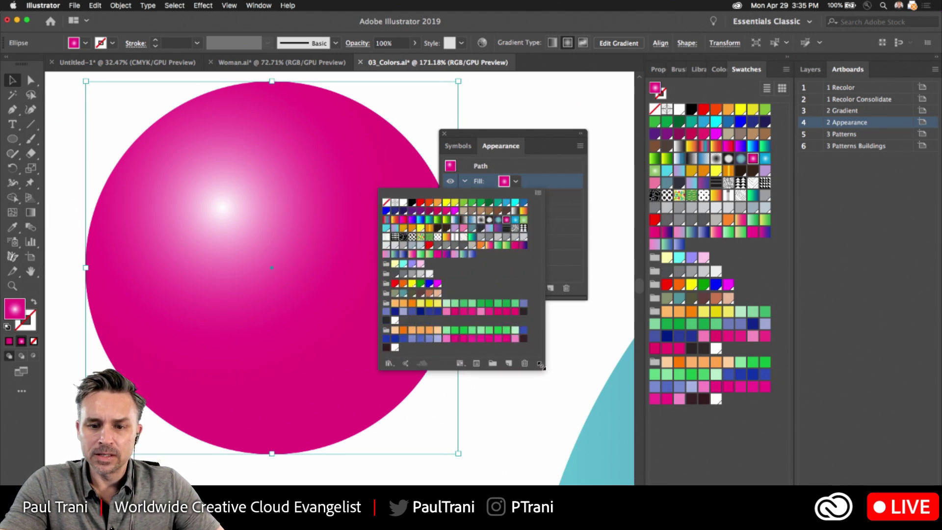
left_click(448, 254)
left_click(530, 179)
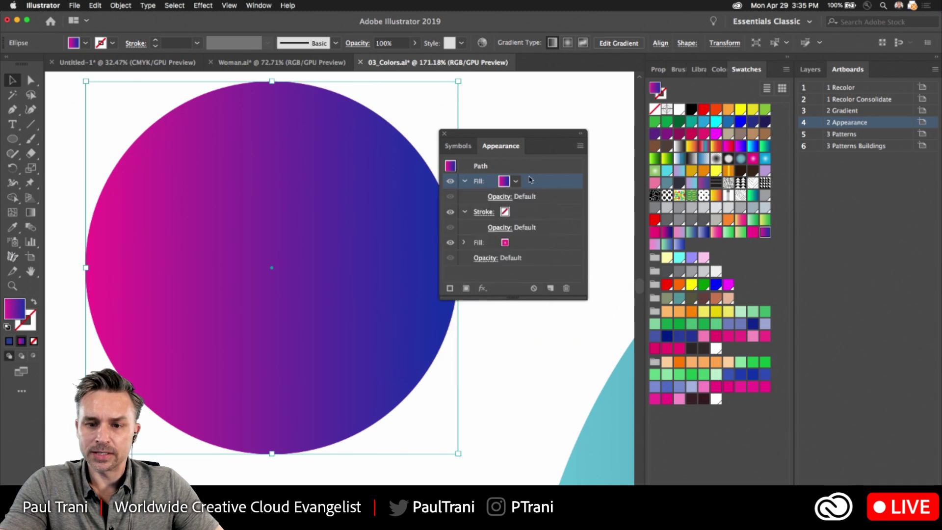
left_click(515, 181)
left_click(475, 182)
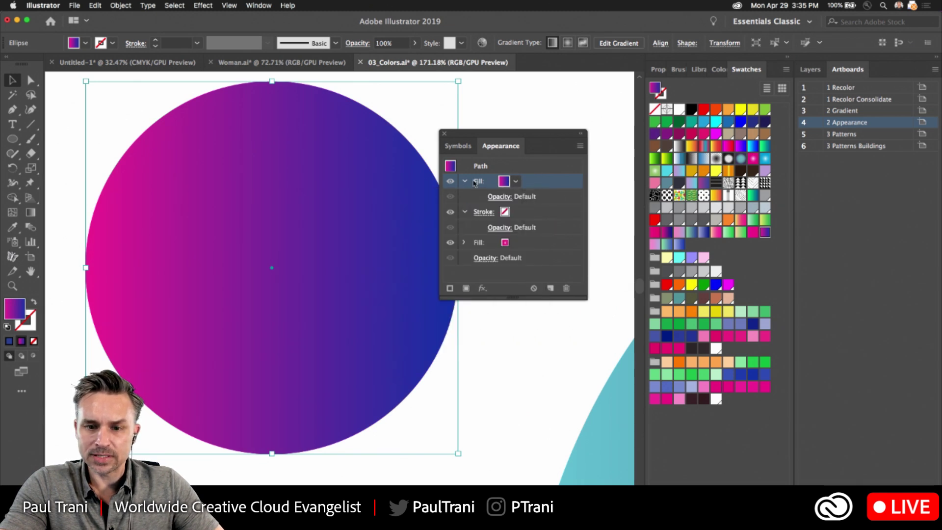
Reduce the top gradient fill's opacity to 47% so it blends over the radial gradient
left_click(500, 197)
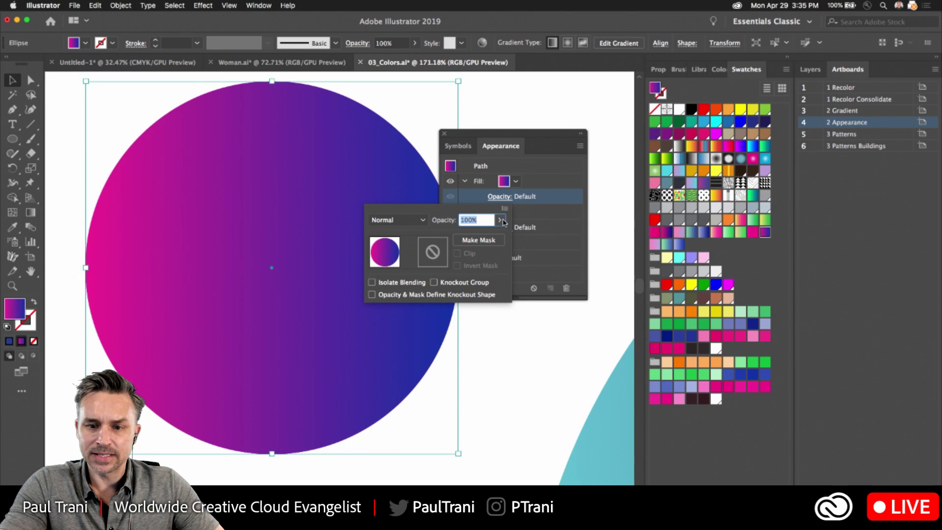
left_click(503, 222)
left_click_drag(501, 236, 474, 239)
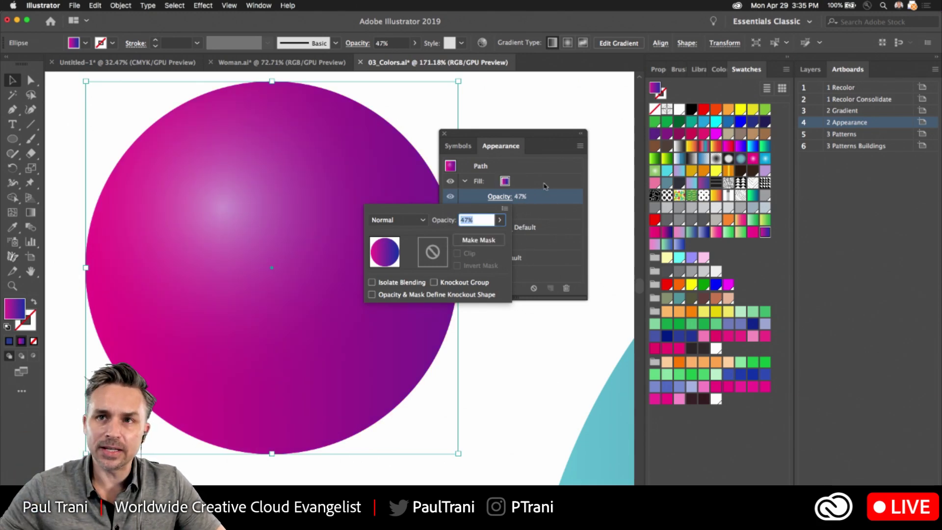
left_click(534, 133)
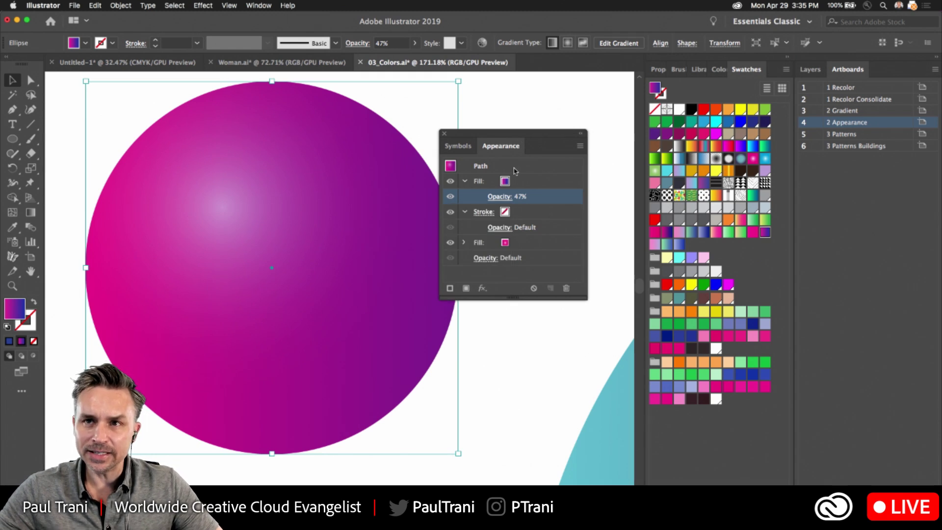
Move the Appearance panel off the circle and place a duplicate of the circle overlapping the original's upper right
left_click_drag(520, 142, 592, 125)
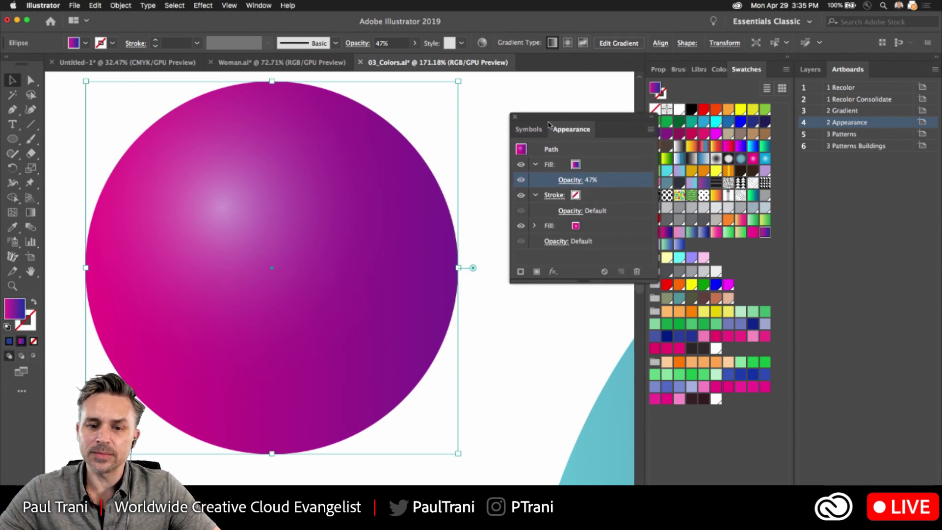
scroll(246, 227, "up", 3)
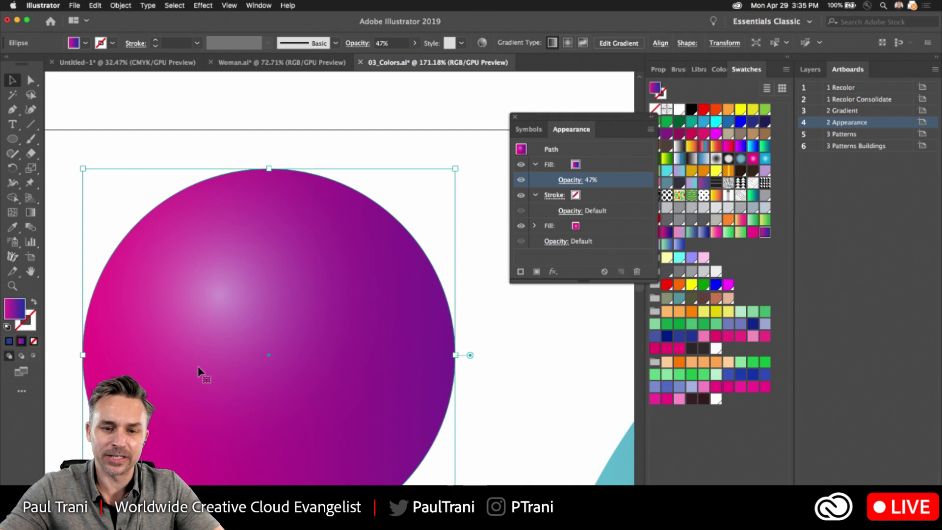
left_click_drag(204, 377, 306, 231)
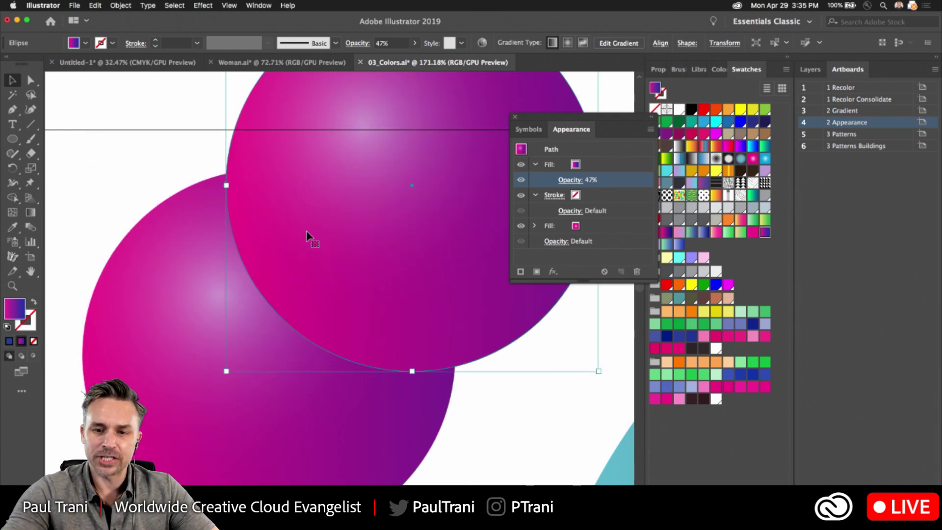
Remove the radial gradient fill from the duplicate circle and raise its remaining linear gradient fill to 100% opacity
left_click(609, 225)
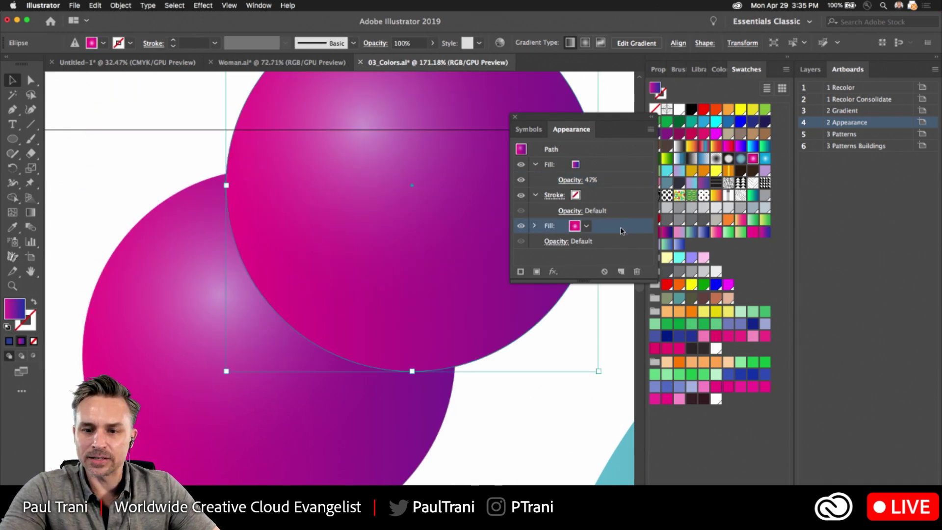
left_click(637, 271)
left_click(570, 179)
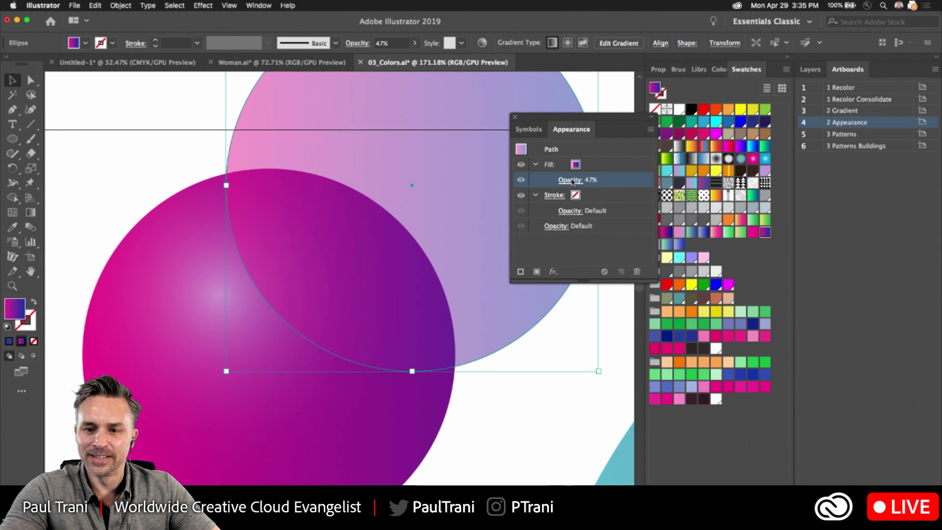
left_click(572, 205)
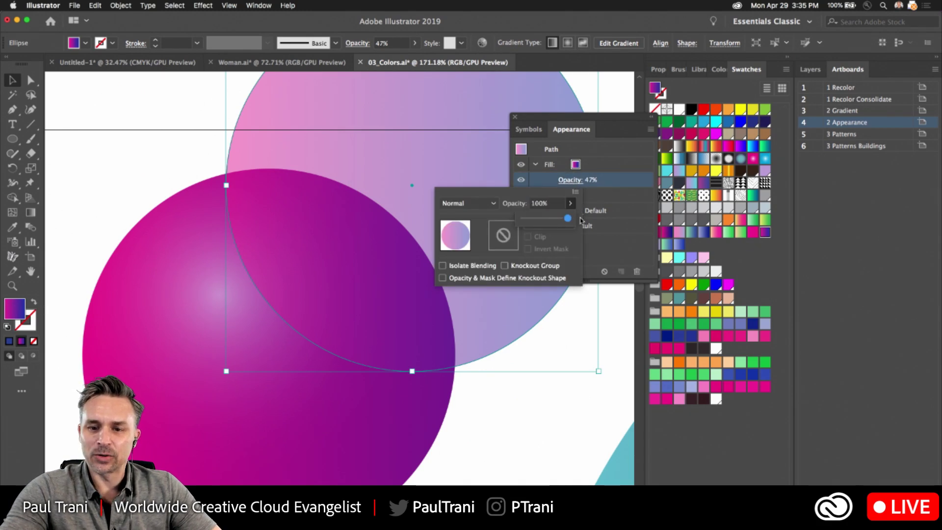
left_click_drag(544, 220, 624, 193)
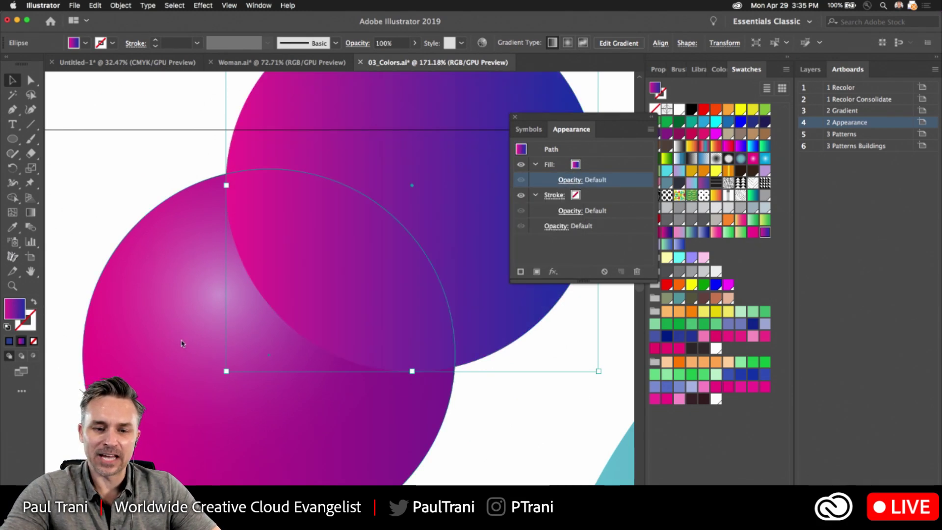
Duplicate the original circle toward its upper left and delete both duplicate circles
left_click_drag(235, 349, 116, 230, "alt")
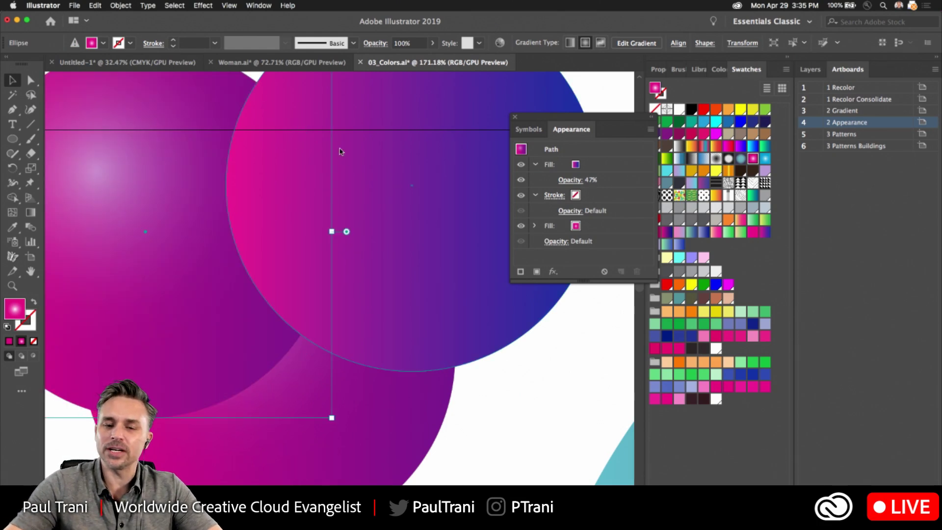
key("Delete")
left_click(388, 154)
key("Delete")
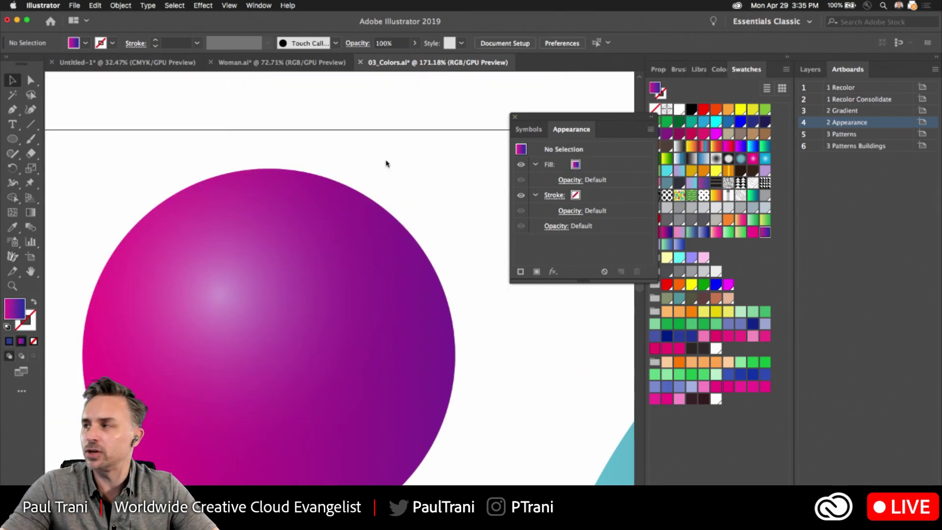
Select the original circle and dock the Appearance panel together with Symbols below the Swatches panel
left_click(302, 267)
scroll(301, 269, "down", 5)
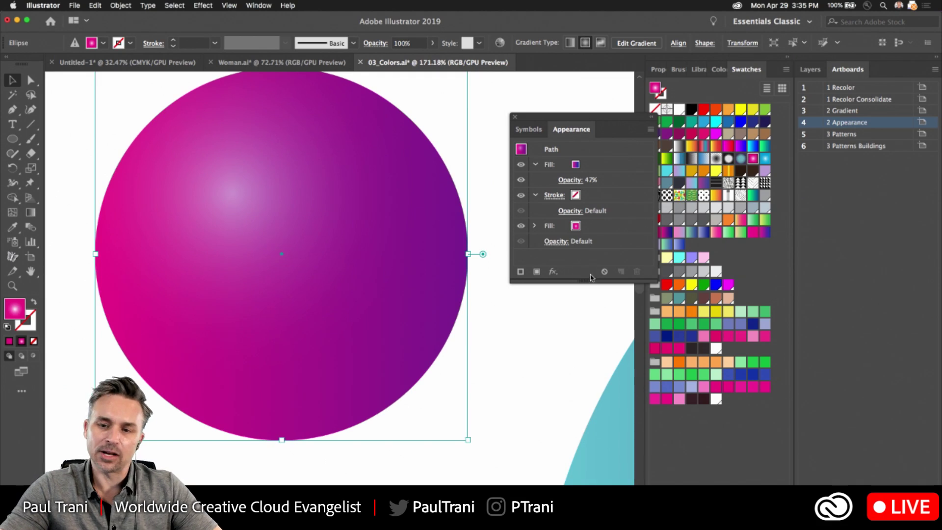
left_click(650, 129)
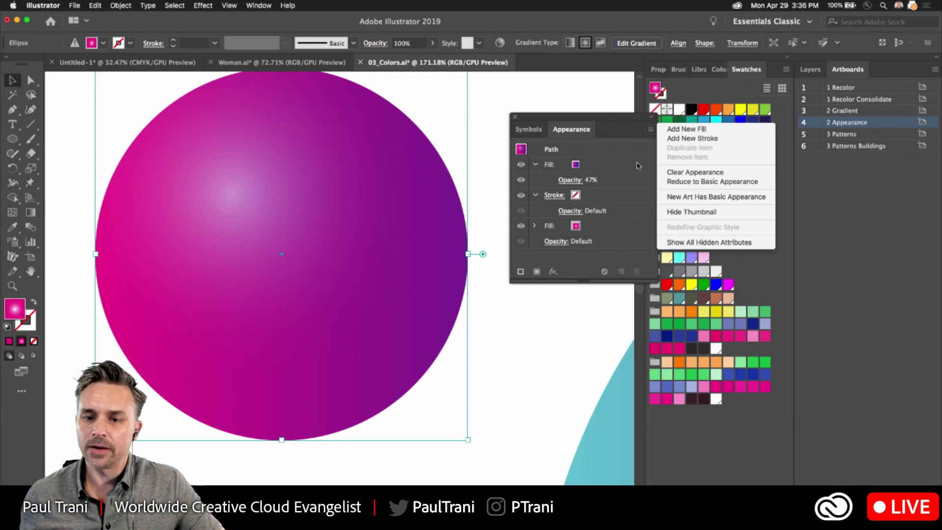
left_click(596, 144)
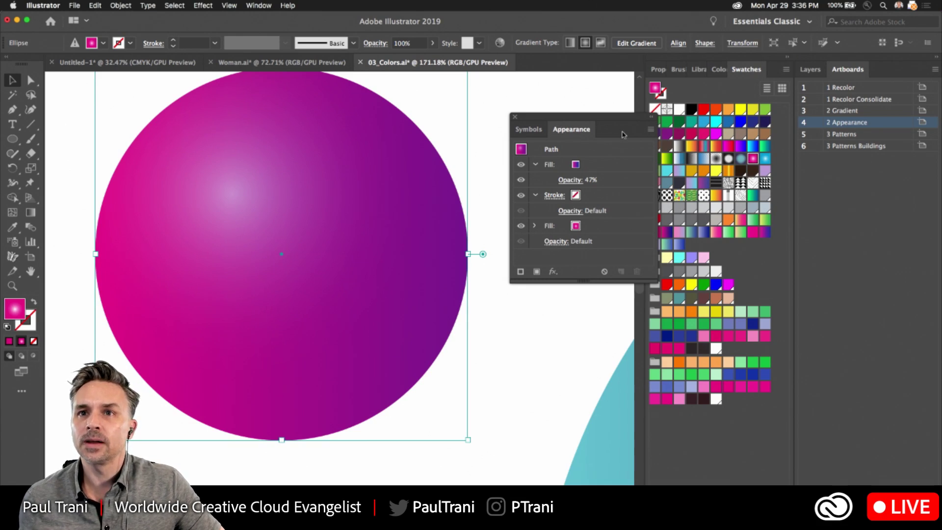
left_click_drag(623, 135, 721, 448)
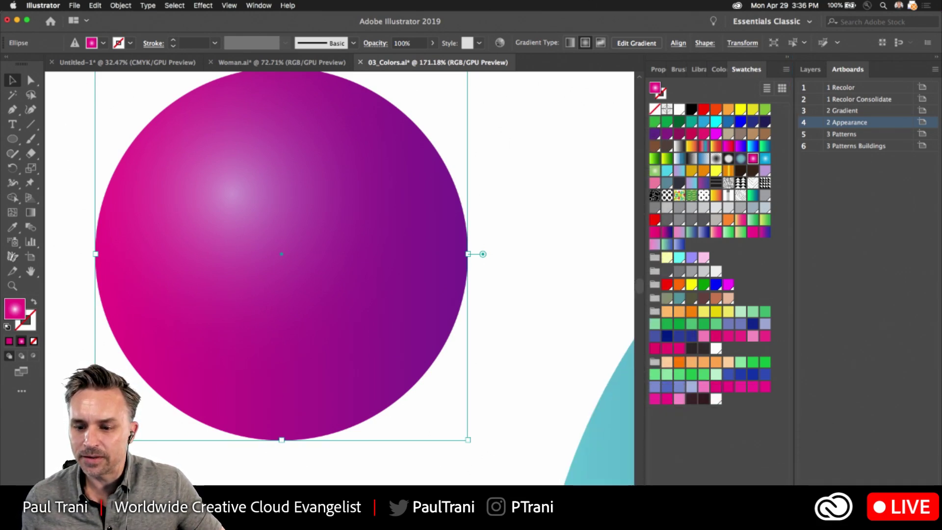
key("shift+F6")
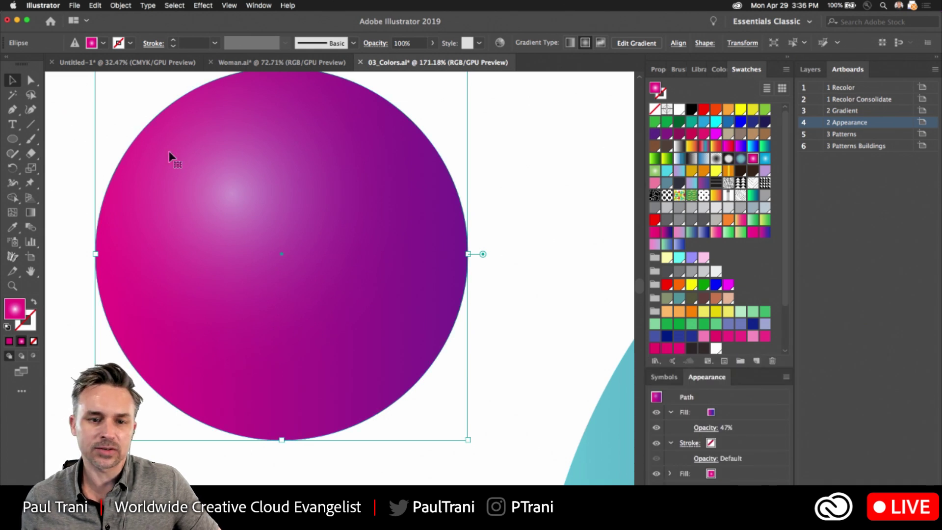
Shift the circle slightly down and to the right, and float the Appearance panel over the circle's right edge
left_click(79, 124)
left_click(240, 222)
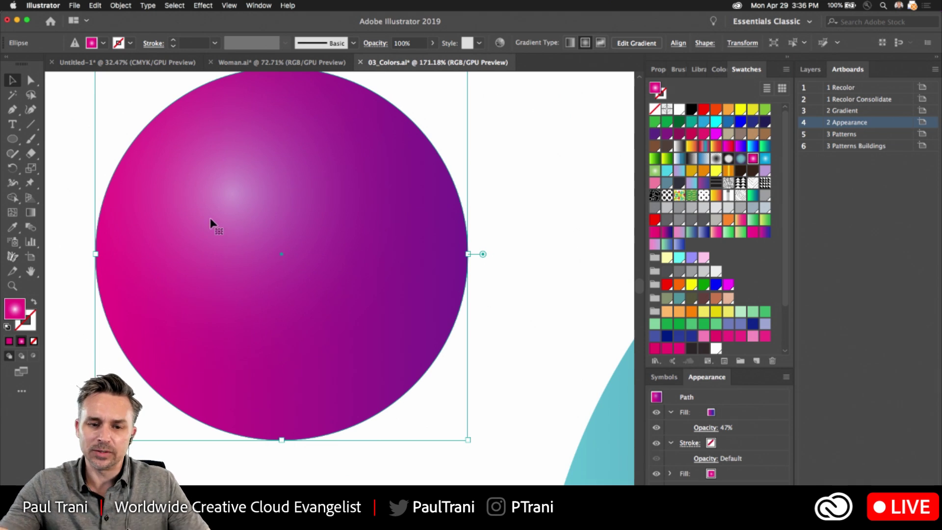
mouse_move(242, 268)
left_mouse_down()
mouse_move(227, 248)
mouse_move(238, 282)
left_mouse_up()
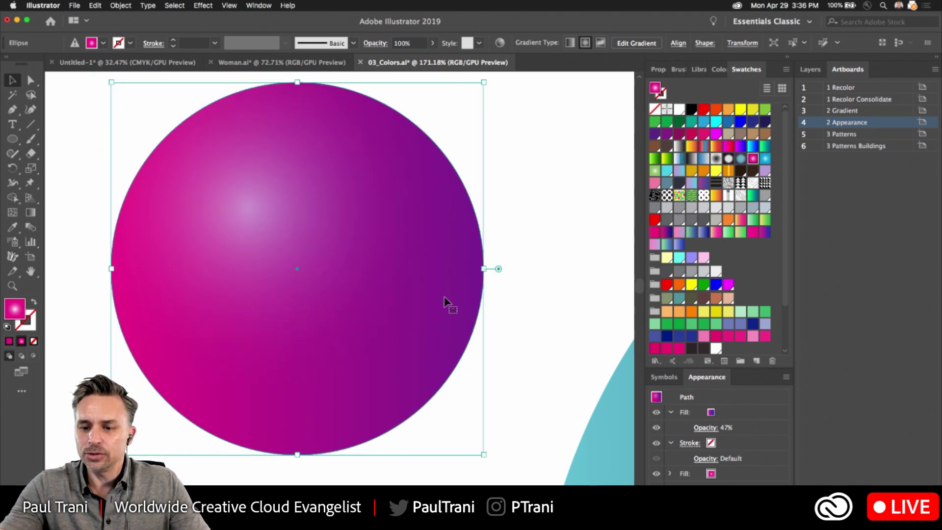
left_click_drag(701, 377, 447, 163)
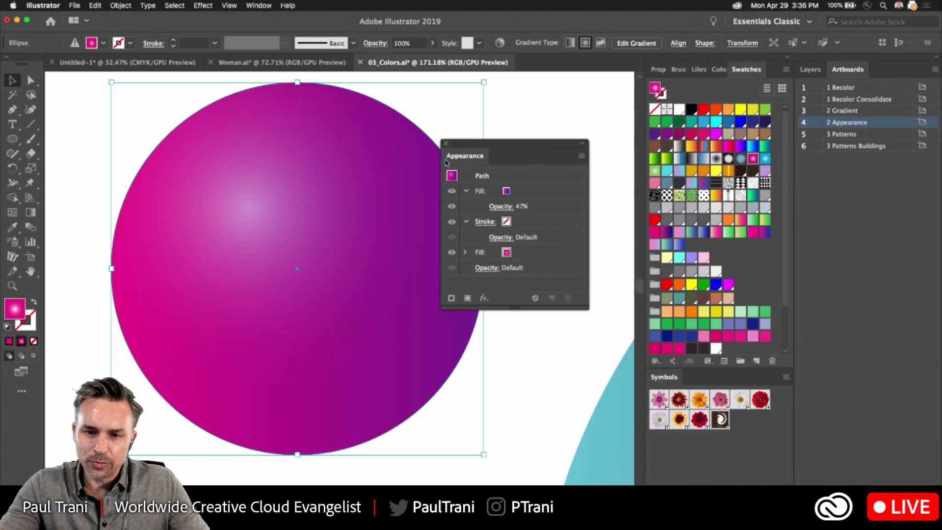
Add a new stroke to the circle and color it with the black swatch
left_click(581, 157)
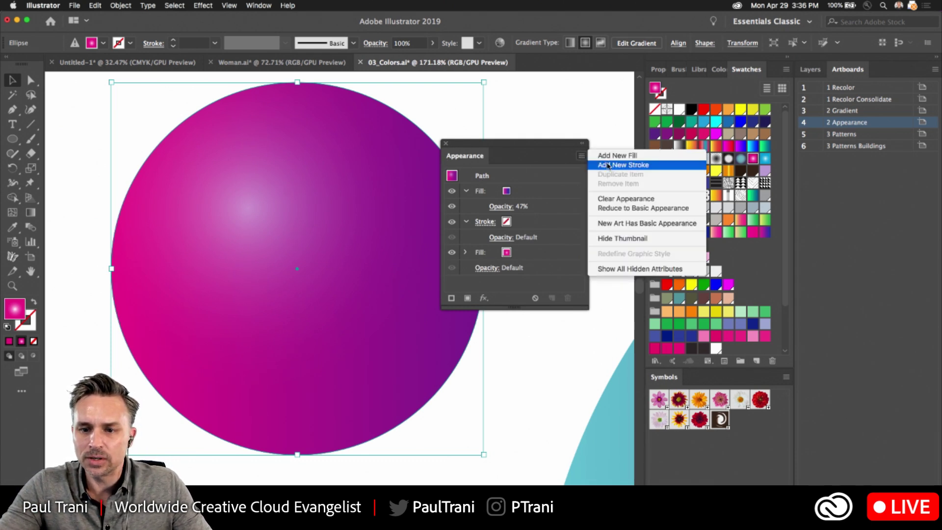
left_click(623, 165)
left_click(517, 193)
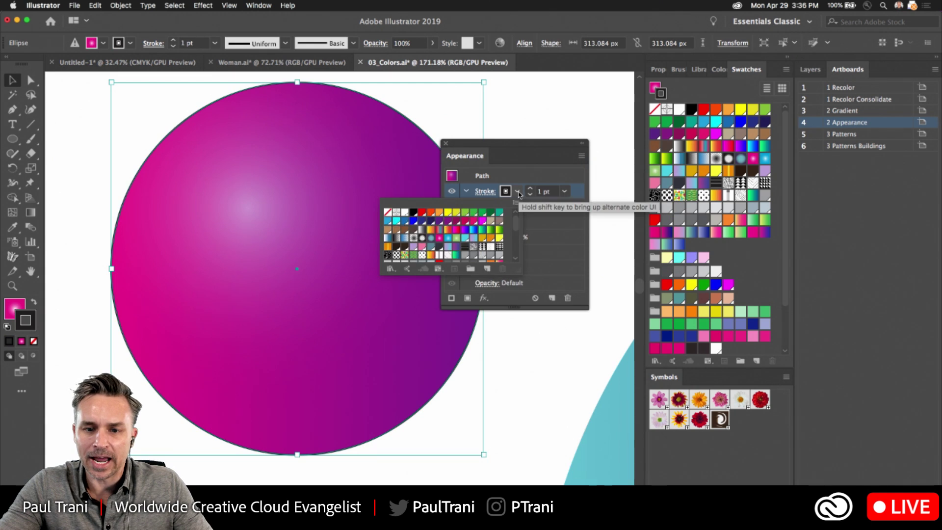
left_click(418, 212)
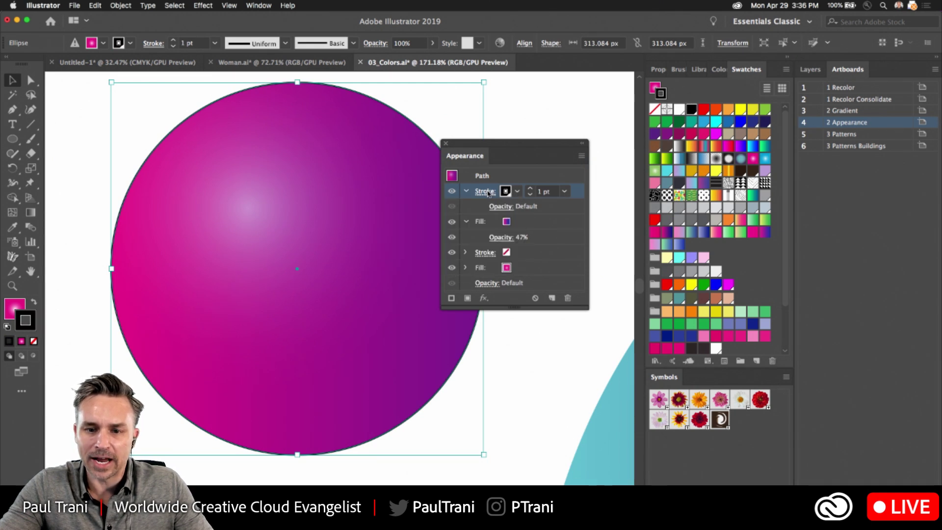
Make the circle's black stroke dashed with a 12 pt dash, 10 pt gap and 12 pt dash, and set its weight to 14 pt
left_click(486, 192)
left_click(413, 240)
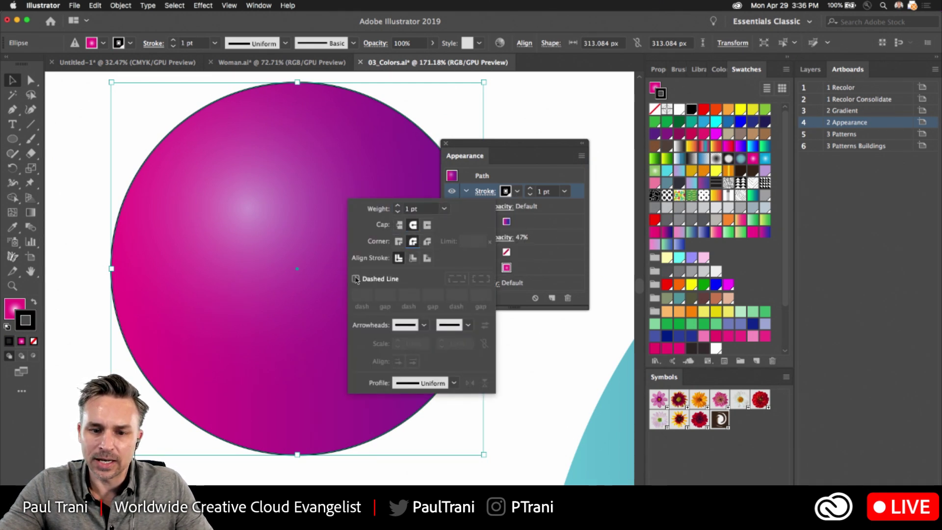
left_click(355, 278)
left_click(384, 297)
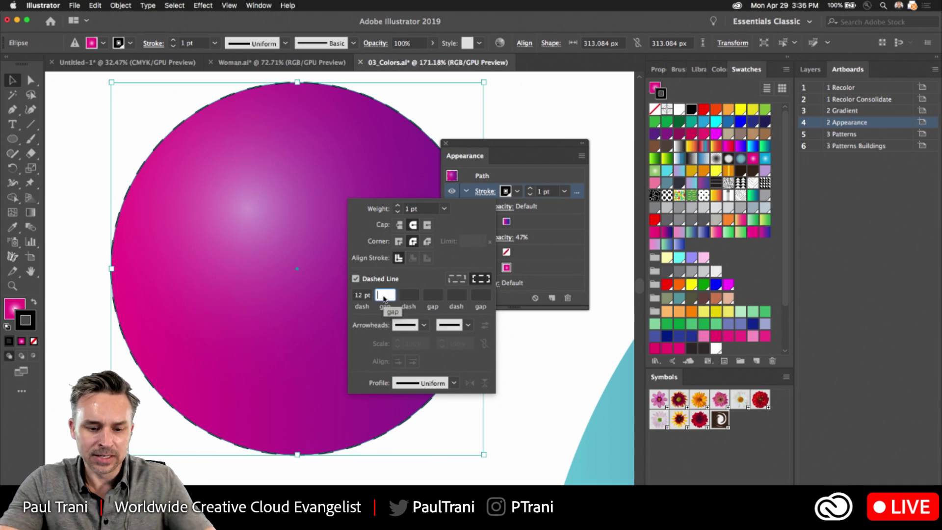
type("10")
key("Tab")
type("12")
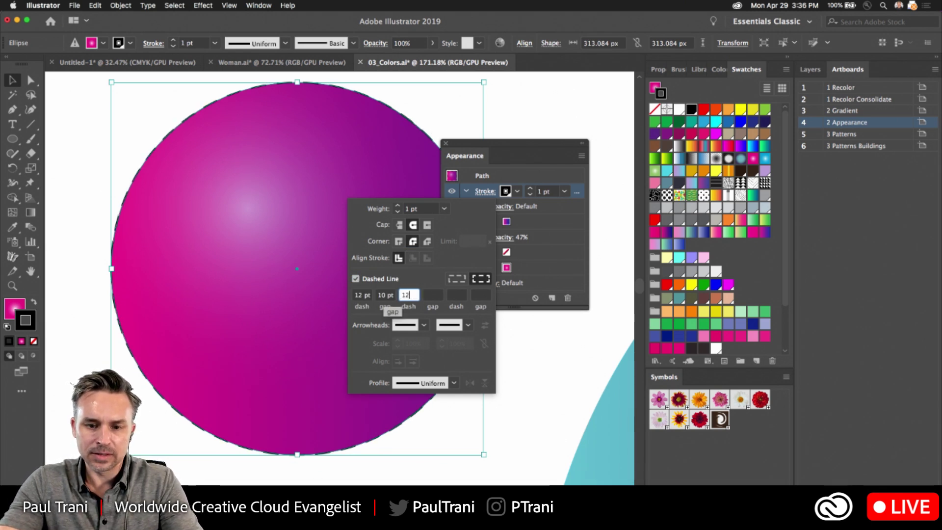
key("Return")
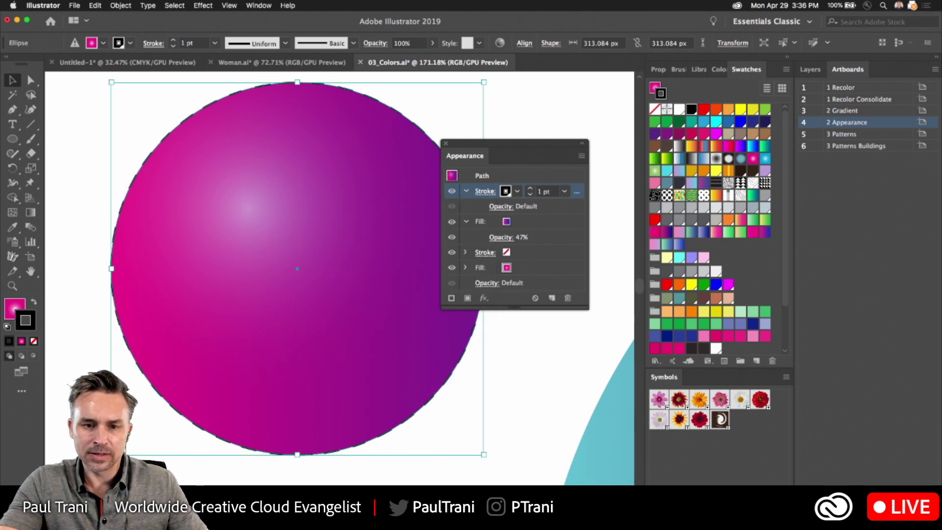
left_click(530, 188)
left_click(530, 188)
left_click(531, 189)
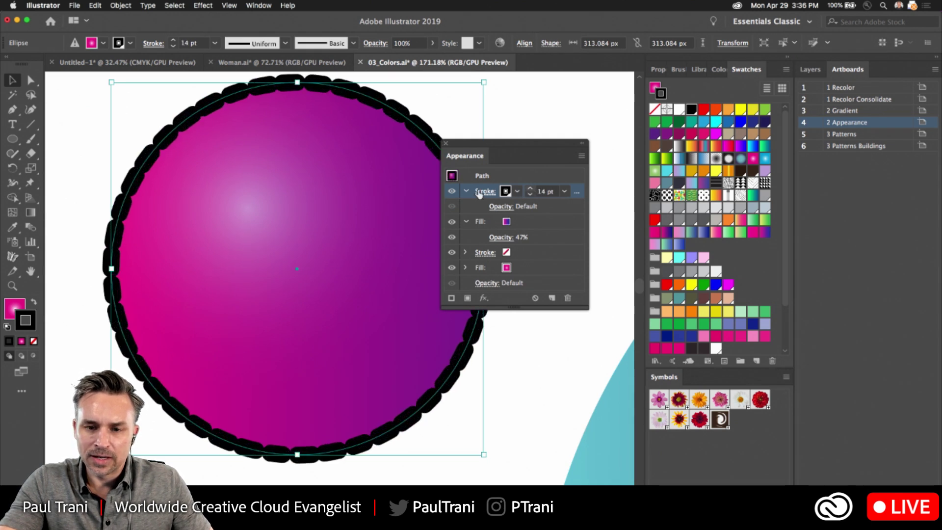
Close the floating Appearance panel and delete the circle
left_click(445, 143)
key("Delete")
Collapse the Swatches panel group and compare the finished planet artwork in Outline and Preview display
left_click_drag(534, 372, 54, 157)
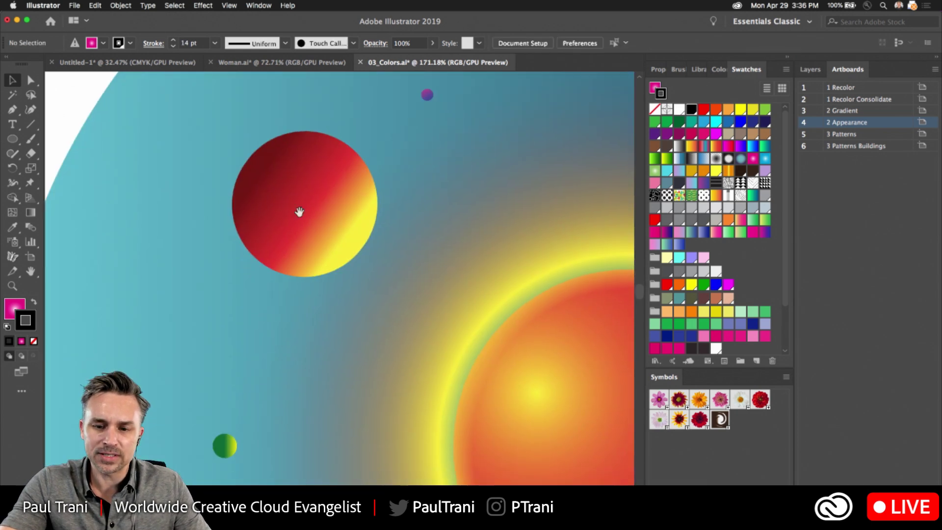
left_click_drag(392, 233, 136, 87)
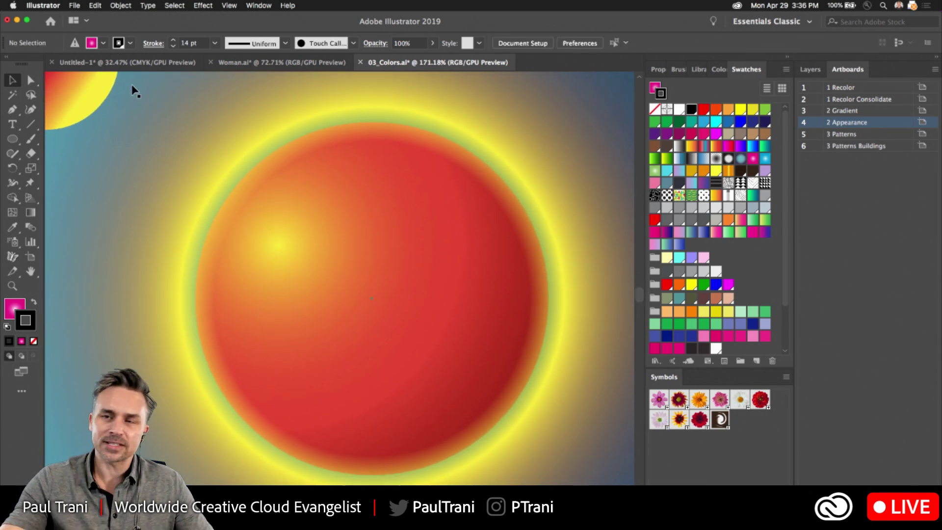
left_click(788, 58)
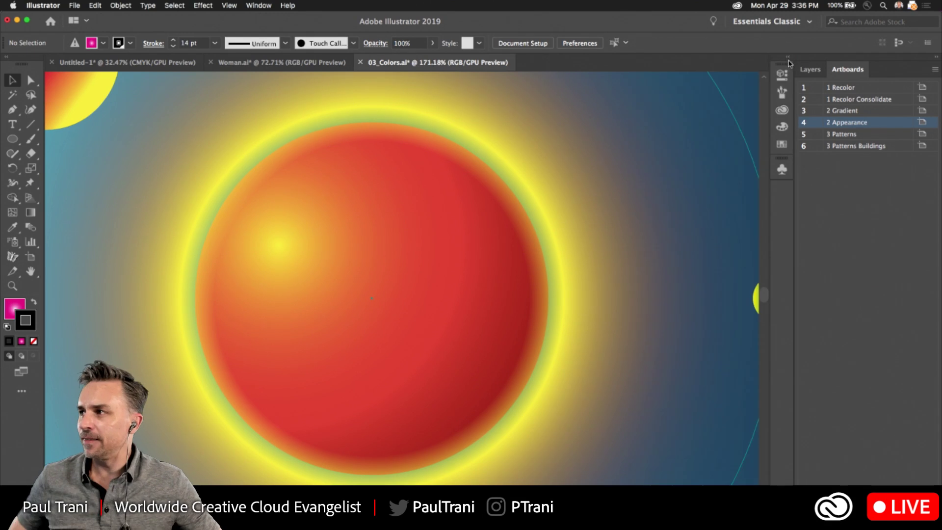
key("super+0")
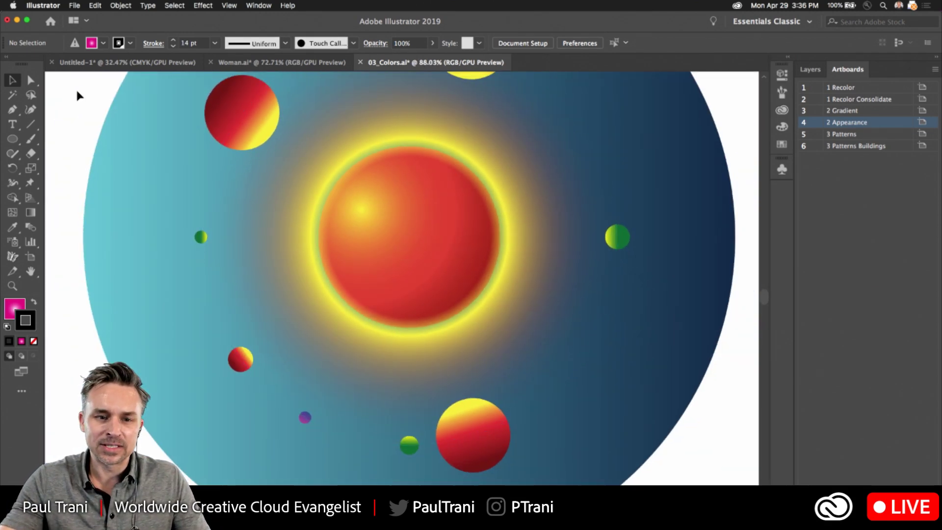
scroll(90, 123, "up", 3)
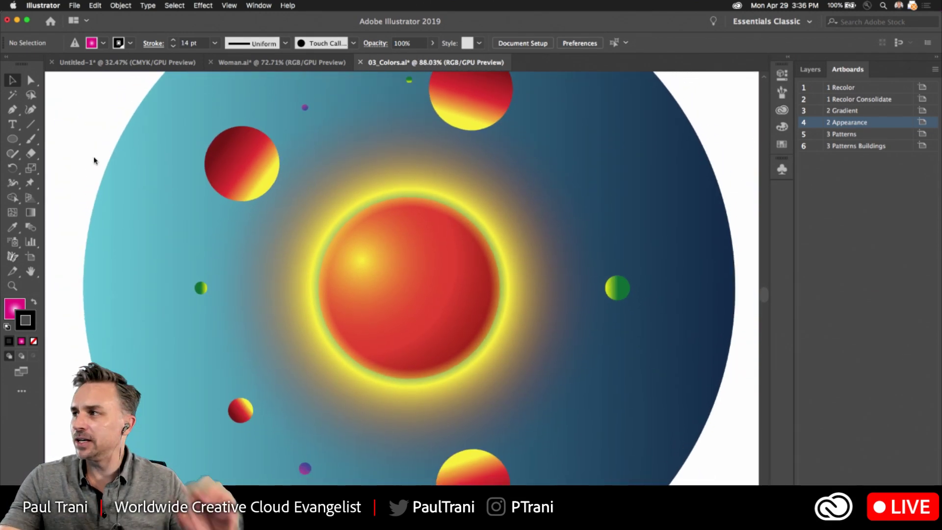
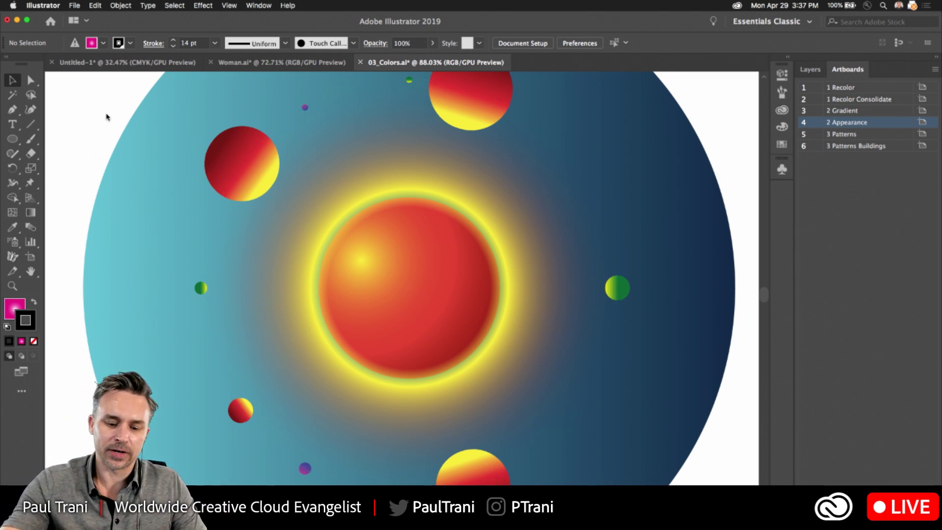
key("ctrl+y")
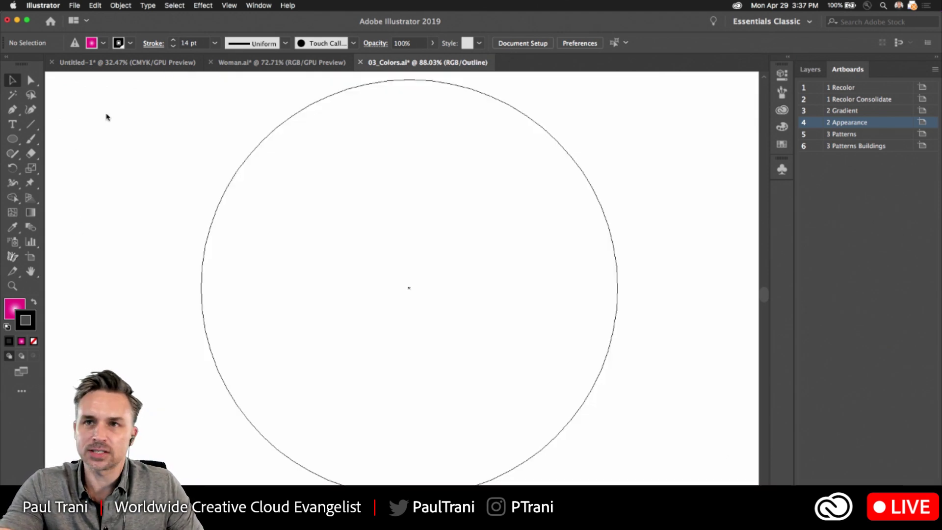
key("ctrl+y")
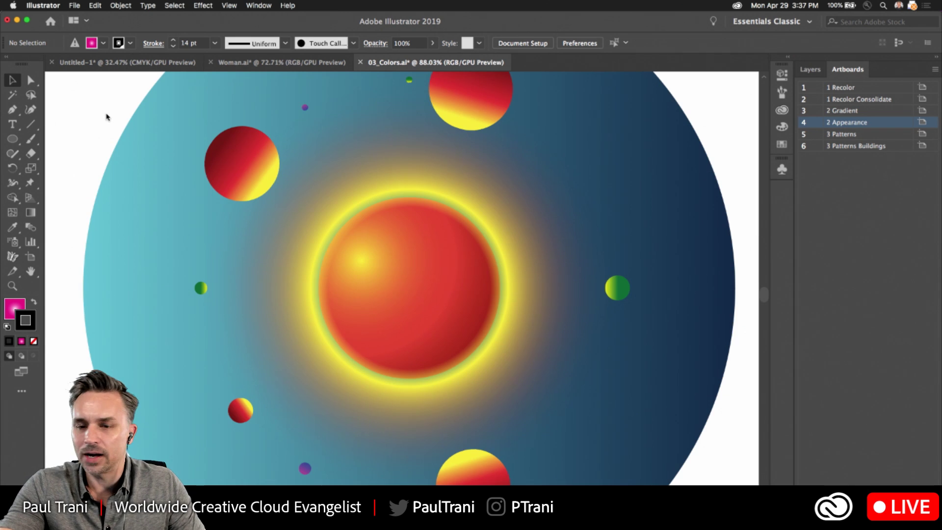
Select the ellipse that forms the planet artwork and show its Appearance panel, keeping the Swatches panel group collapsed
left_click(485, 212)
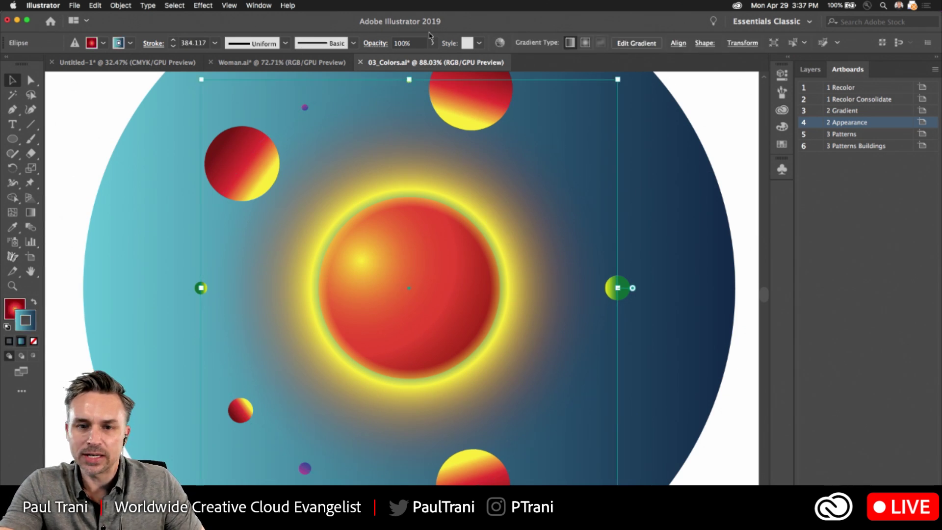
left_click(789, 58)
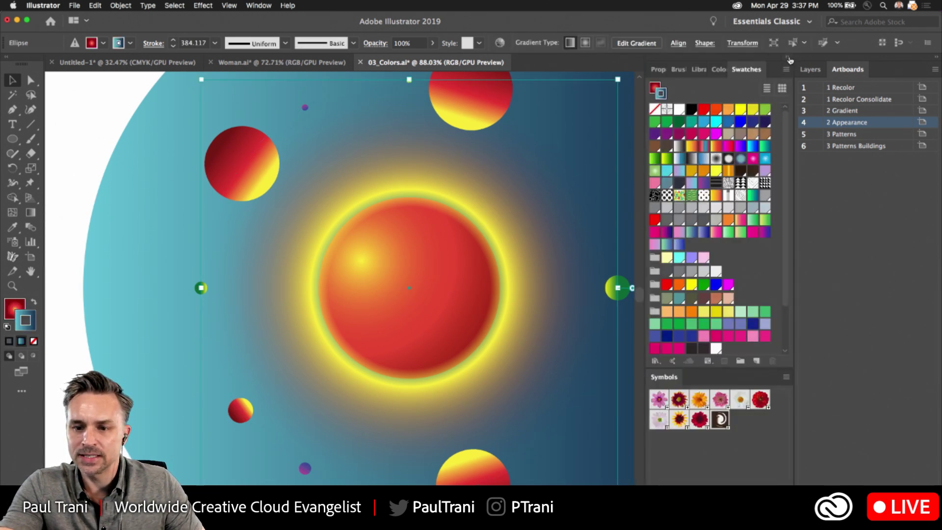
left_click(258, 6)
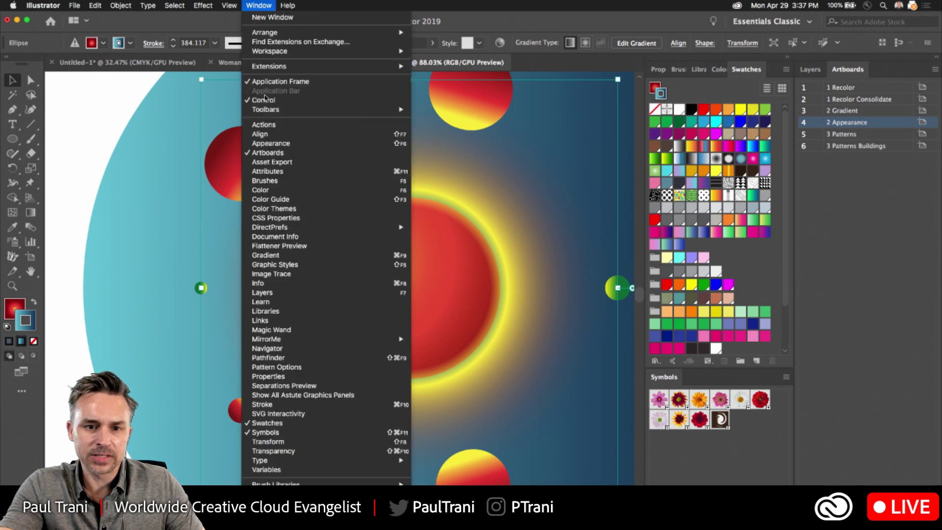
left_click(271, 143)
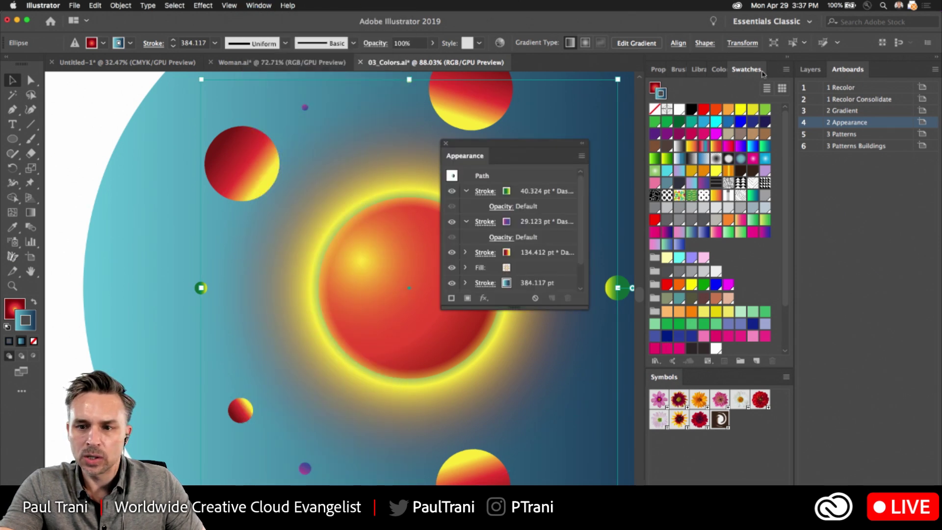
left_click(784, 61)
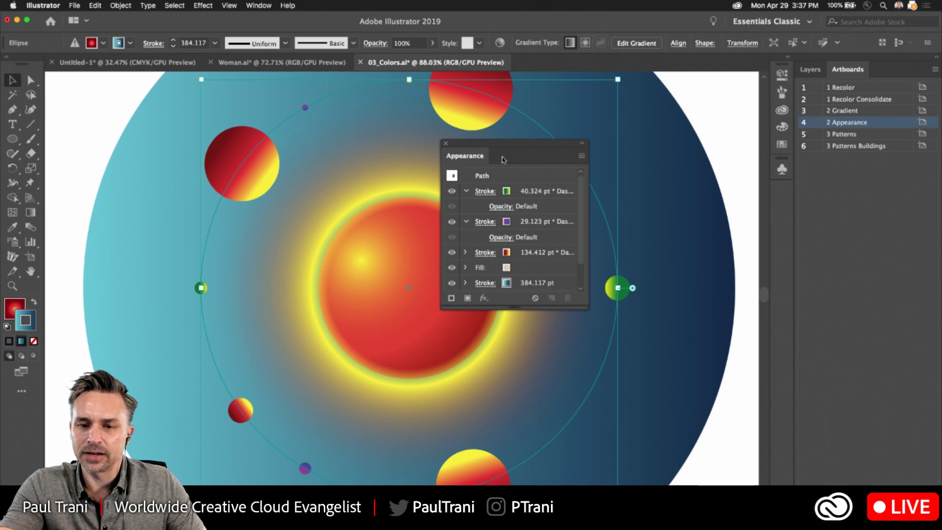
Lengthen the floating Appearance panel to list all the ellipse's strokes and fills, dock it as an icon, and deselect the ellipse
left_click_drag(538, 146, 693, 98)
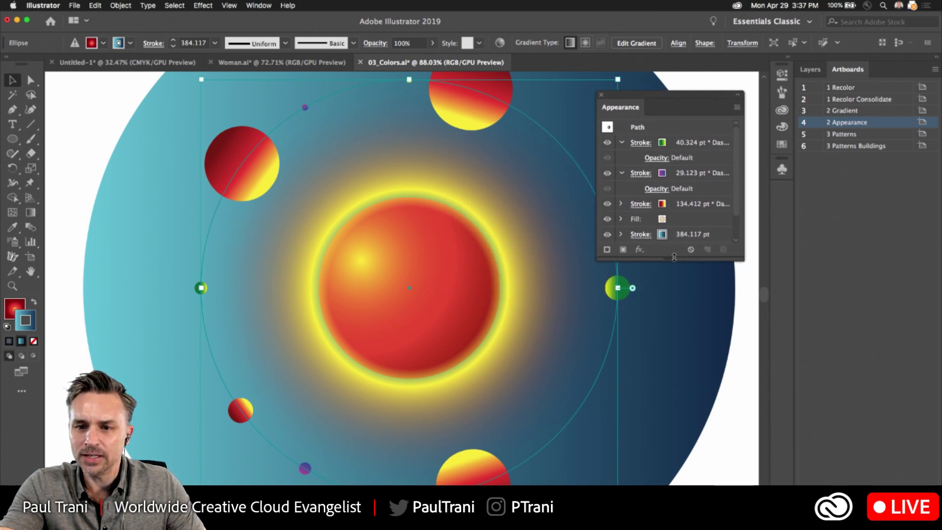
left_click_drag(674, 257, 674, 393)
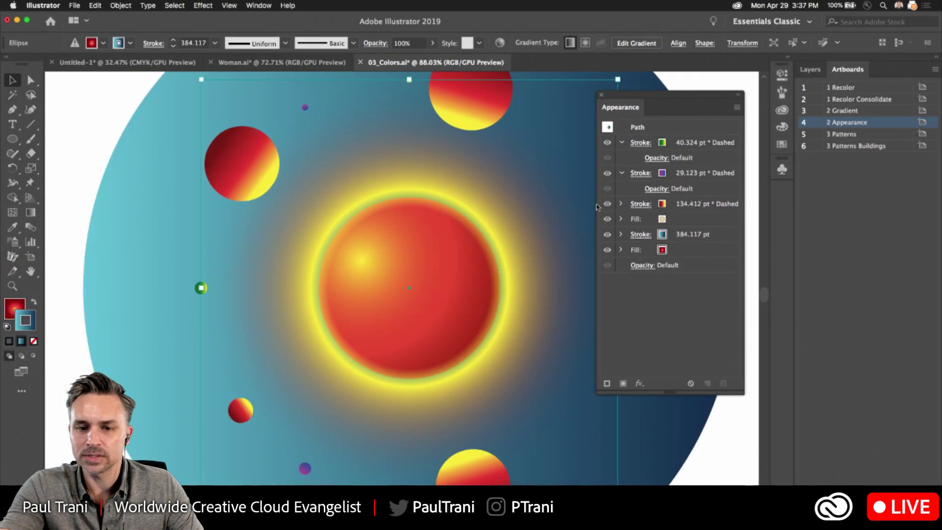
left_click_drag(612, 113, 784, 192)
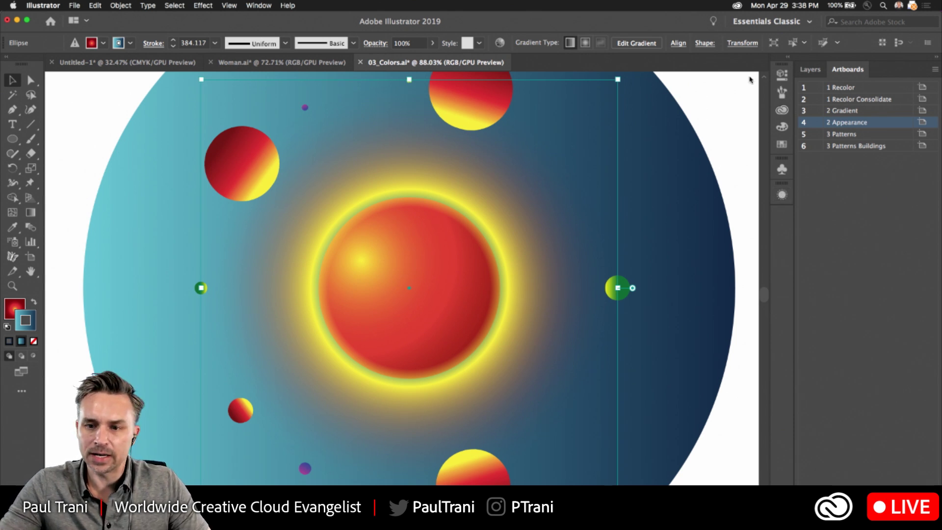
left_click(721, 96)
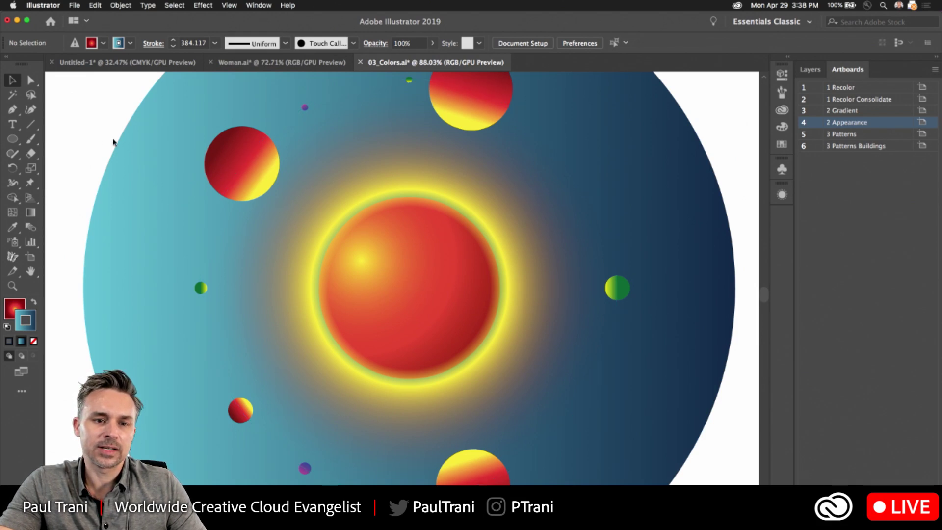
Draw a small ellipse with the planet's fills and strokes in the blank area beside the artwork, and delete it
left_click_drag(101, 126, 273, 220)
key("l")
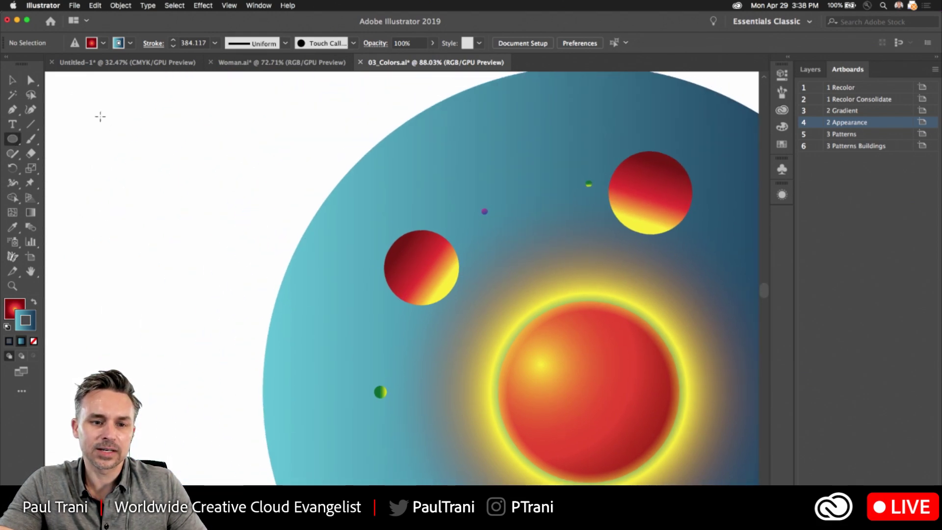
left_click_drag(92, 109, 205, 213)
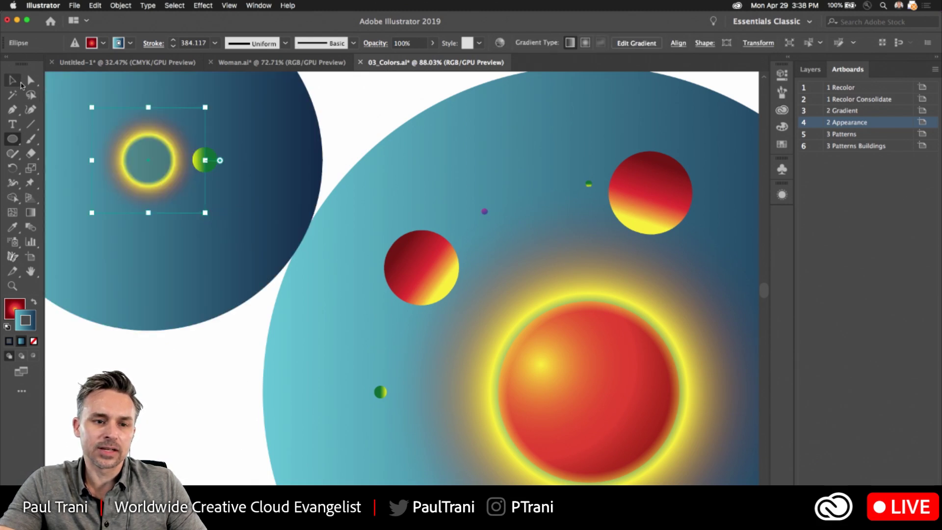
left_click(20, 83)
key("Delete")
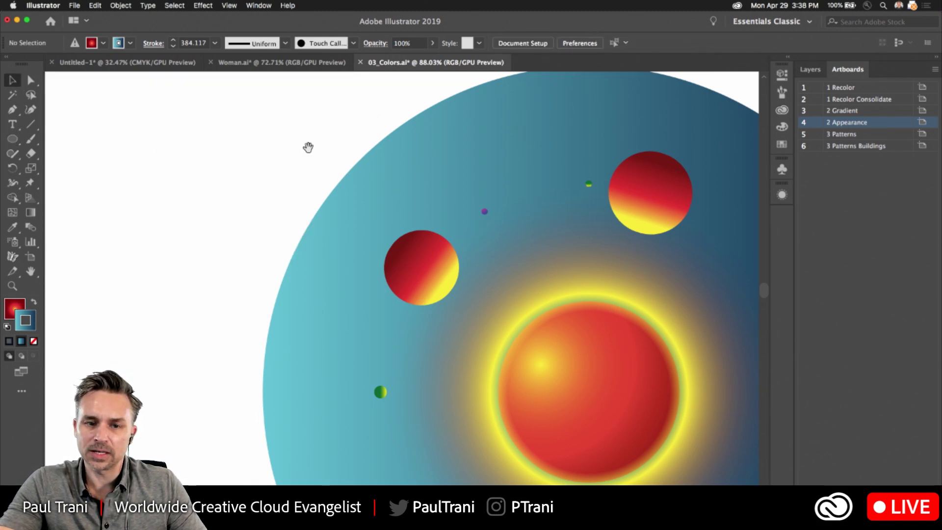
left_click_drag(308, 148, 131, 119)
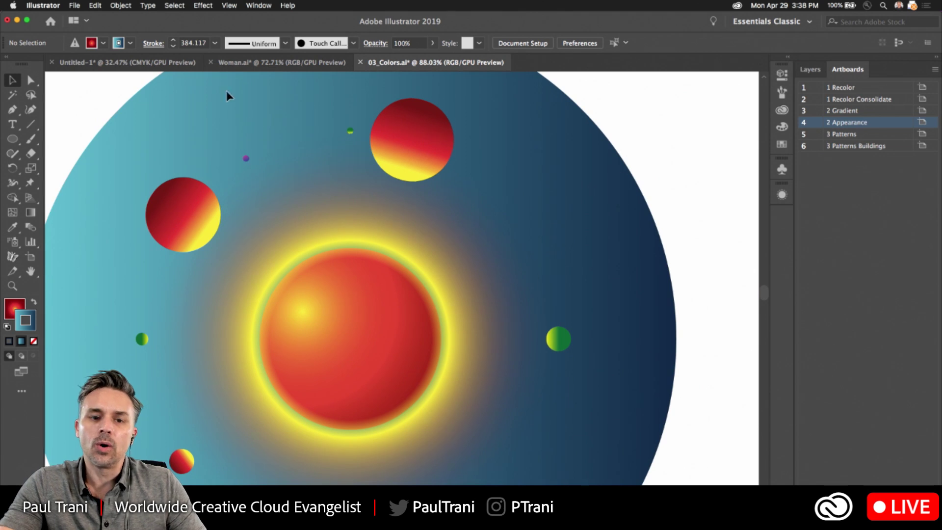
Show the Color Guide panel and place it clear of the planet's center
left_click(264, 5)
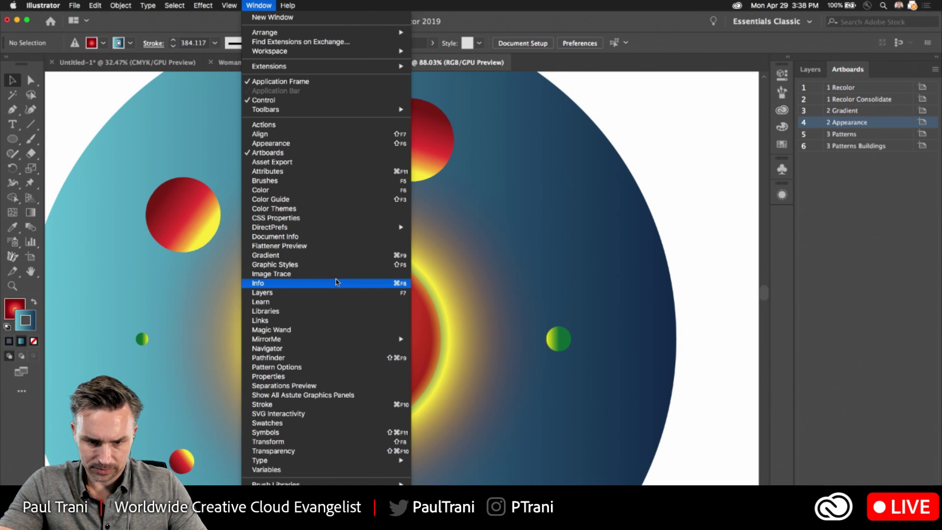
scroll(304, 444, "down", 3)
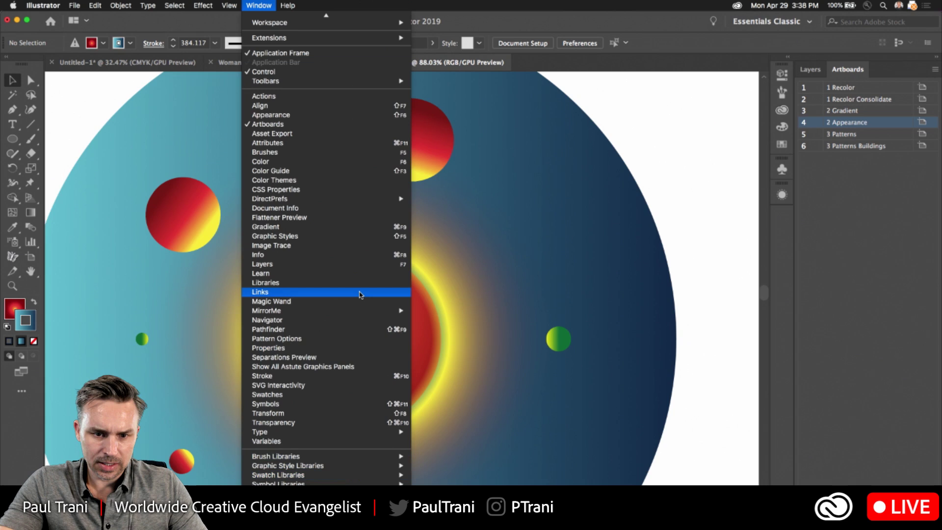
left_click(303, 171)
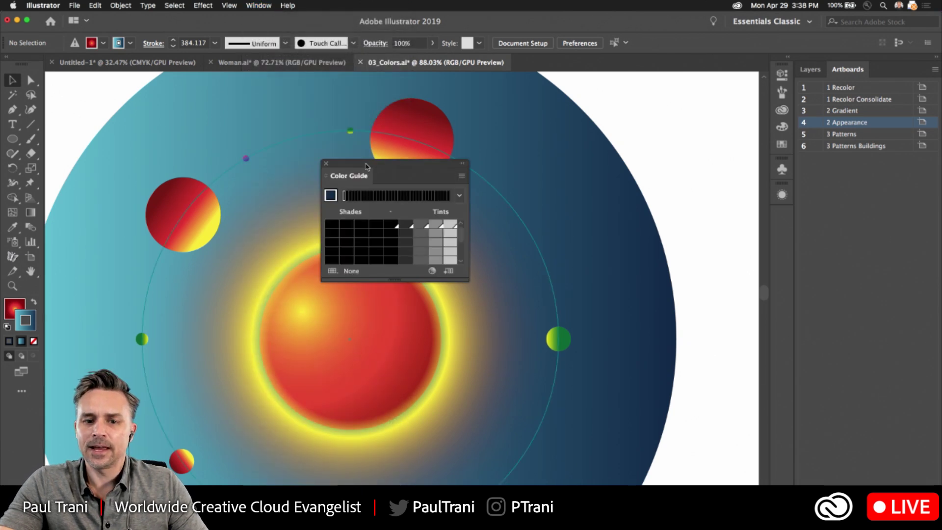
left_click_drag(351, 167, 573, 83)
Show the Adobe Color Themes panel, group it with the Color Guide, and park the group beside the artboards list
left_click(258, 6)
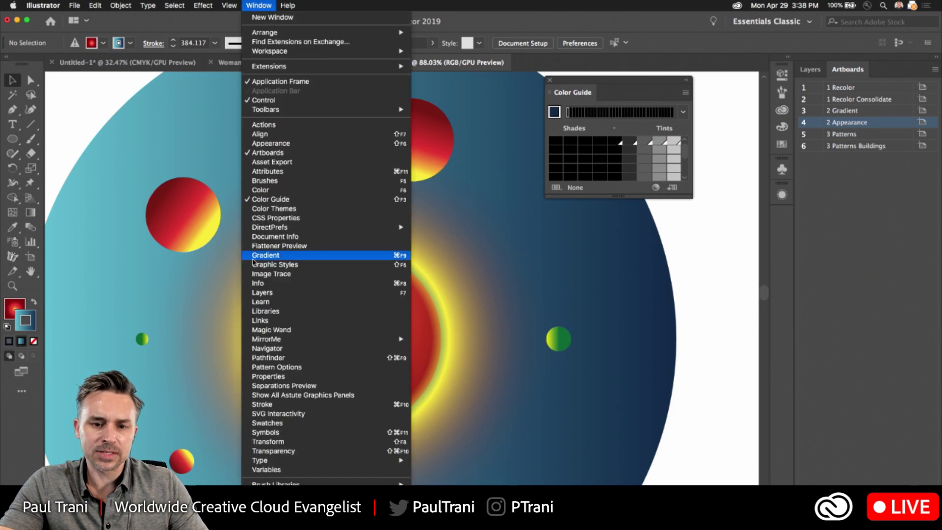
left_click(265, 208)
left_click_drag(188, 205, 584, 91)
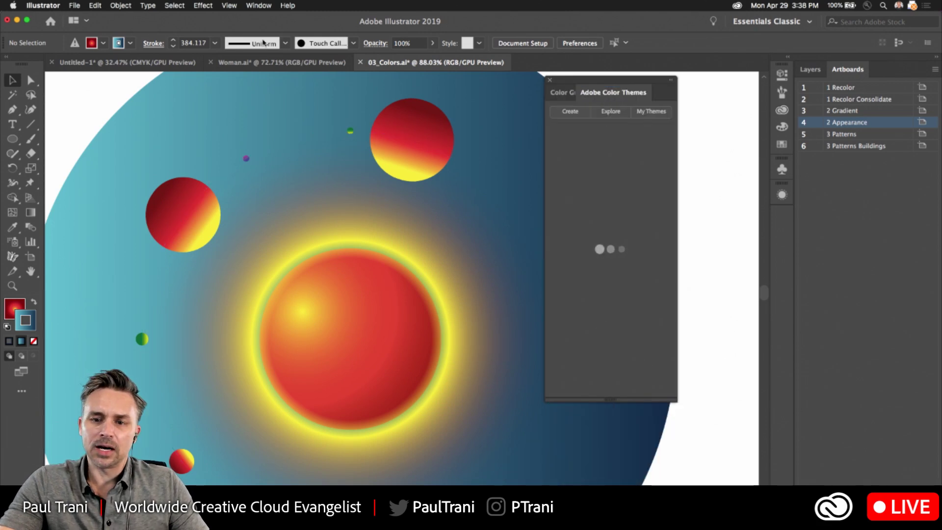
left_click_drag(576, 82, 693, 102)
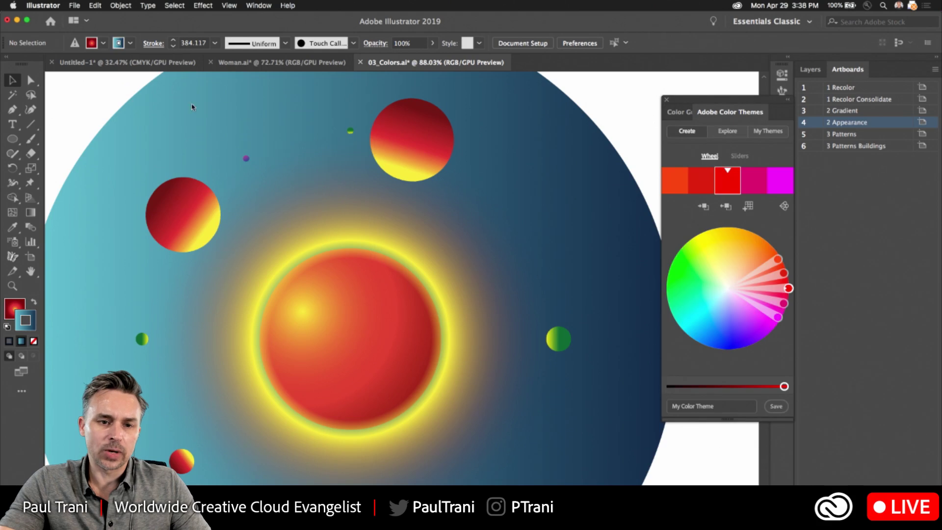
Select the top row of rectangles in the color grid on the 1 Recolor Consolidate artboard
left_click(92, 5)
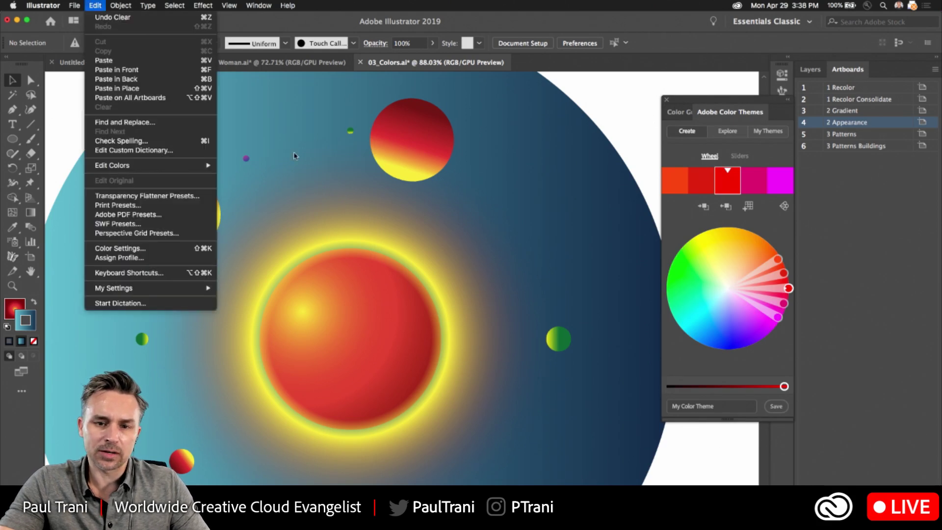
key("super+z")
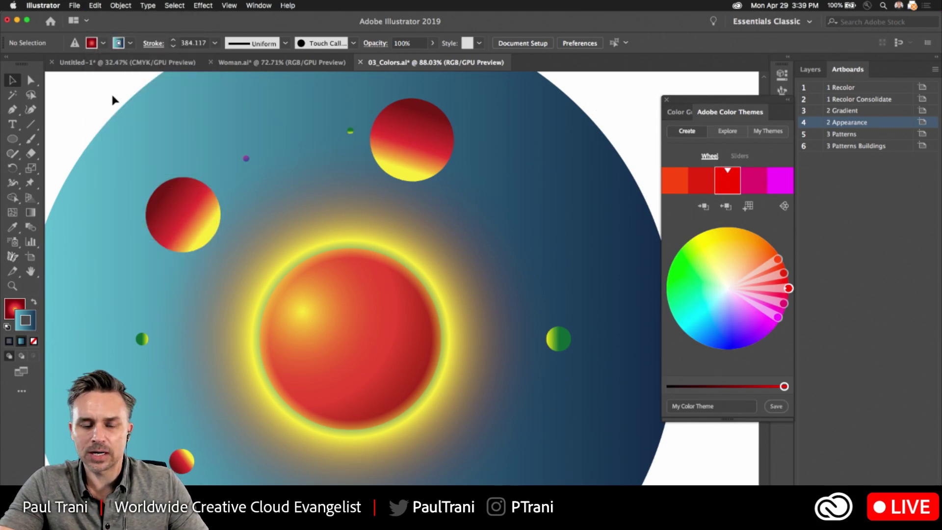
scroll(292, 237, "left", 10)
scroll(292, 237, "left", 15)
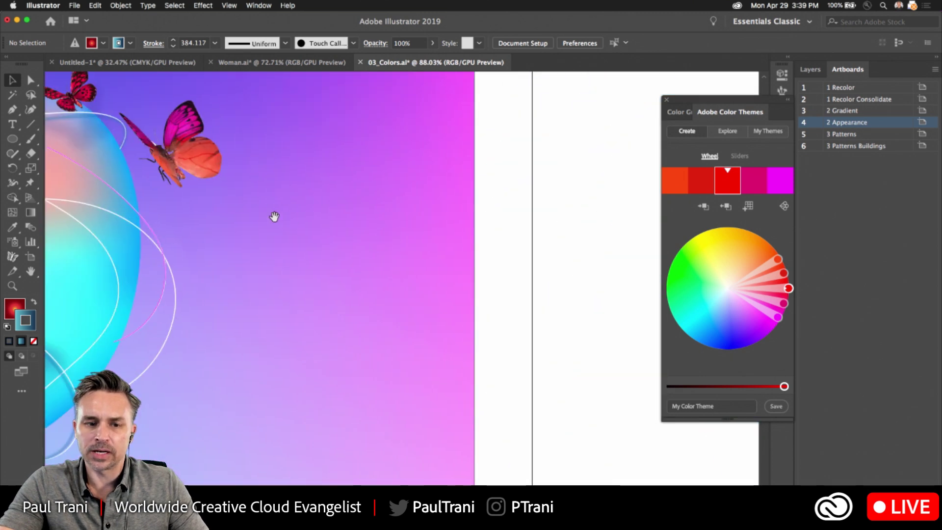
scroll(589, 260, "down", 6)
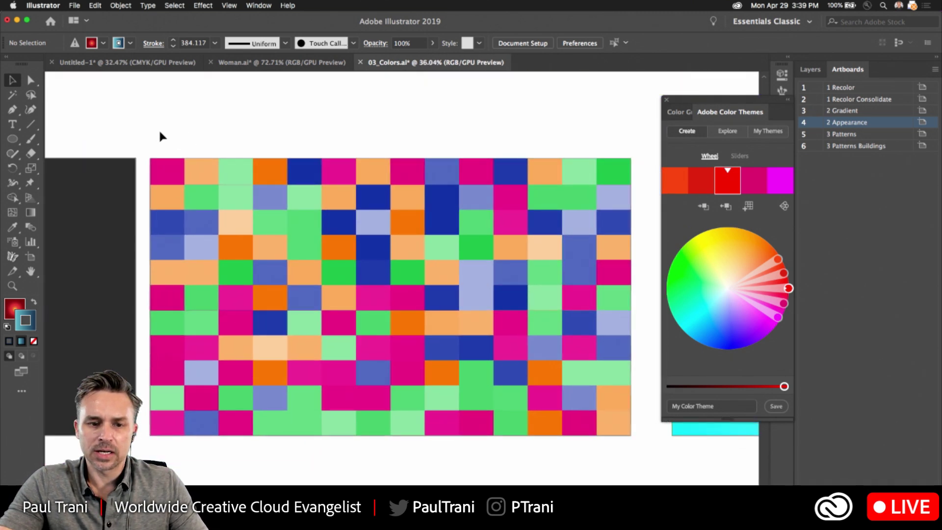
left_click_drag(158, 129, 605, 173)
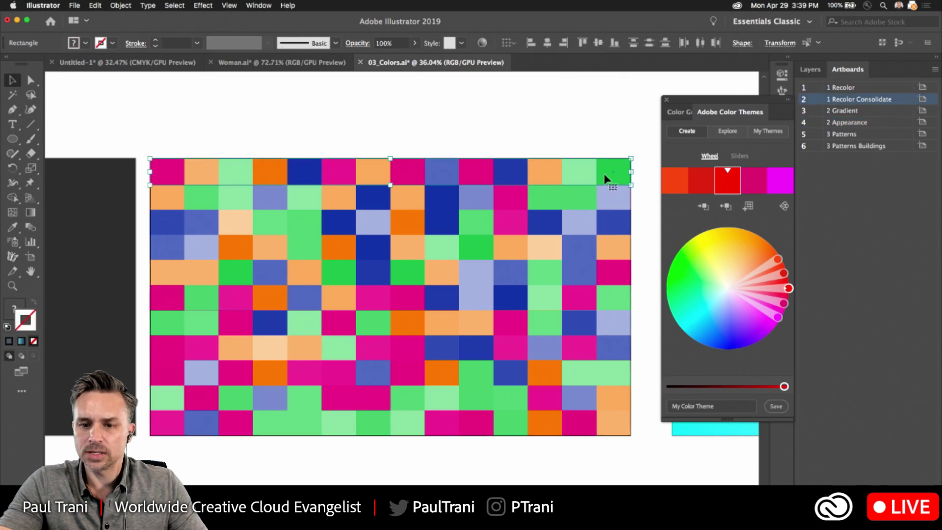
Step through the magenta, pink and red colors of the theme on the Adobe Color Themes wheel
left_click(758, 182)
left_click(779, 183)
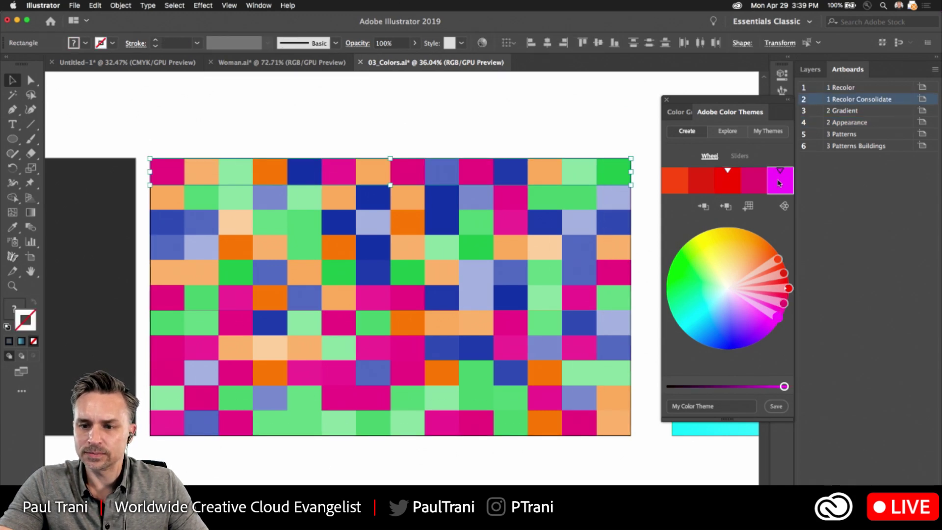
left_click(754, 182)
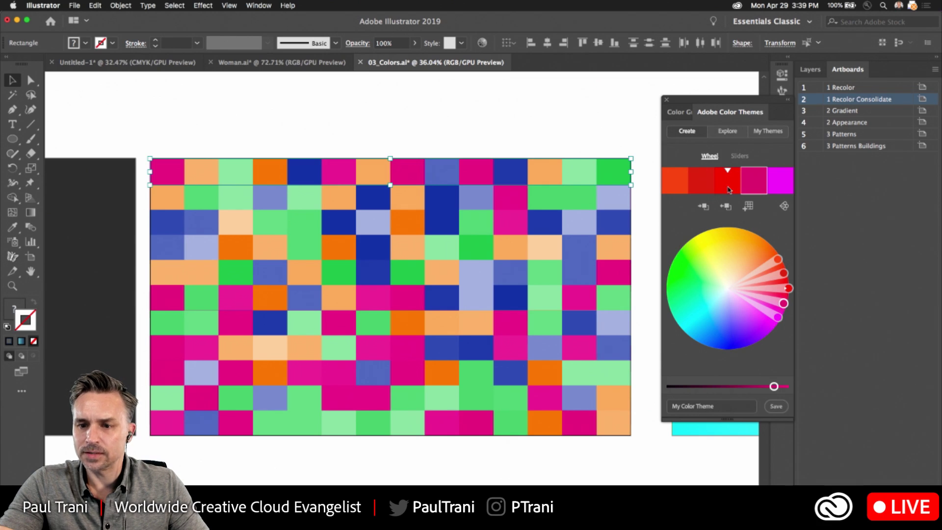
left_click(729, 187)
Browse the most popular shared color themes in a lengthened Adobe Color Themes panel
left_click(727, 131)
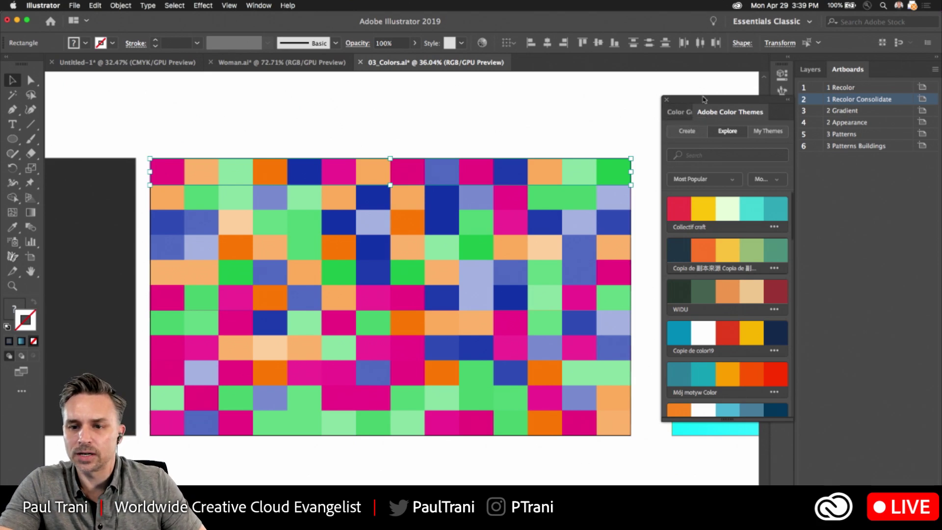
left_click_drag(701, 98, 618, 81)
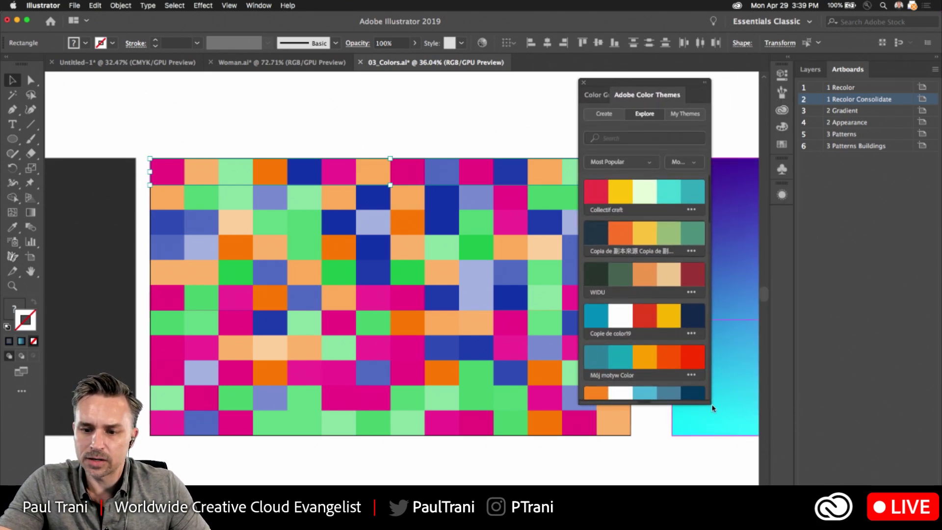
left_click_drag(708, 403, 708, 472)
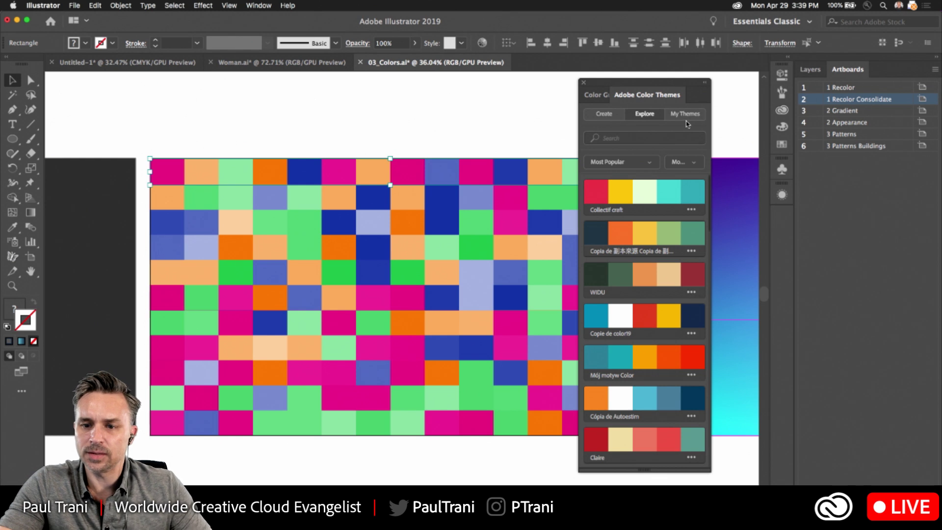
List the saved themes of the 36DaysofType library, with the Color Themes panel clear of the expanded Color panel
left_click(690, 116)
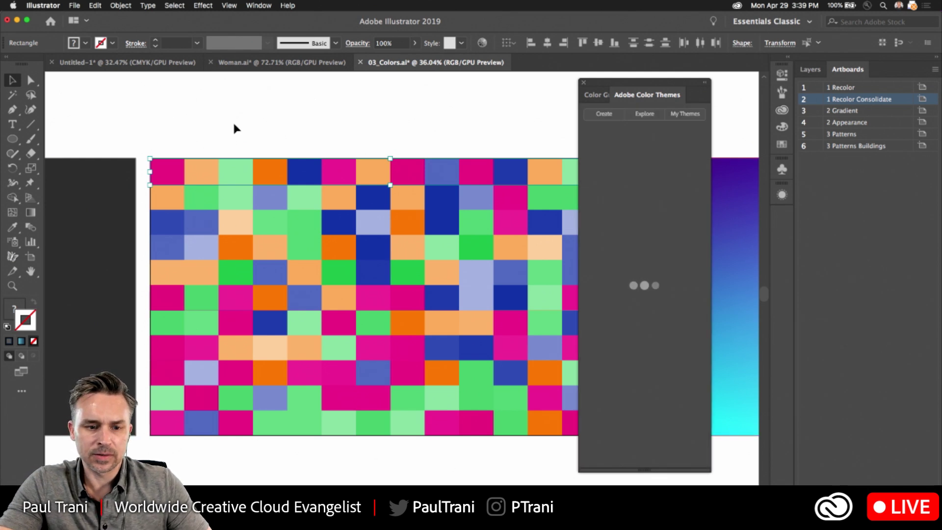
left_click(8, 312)
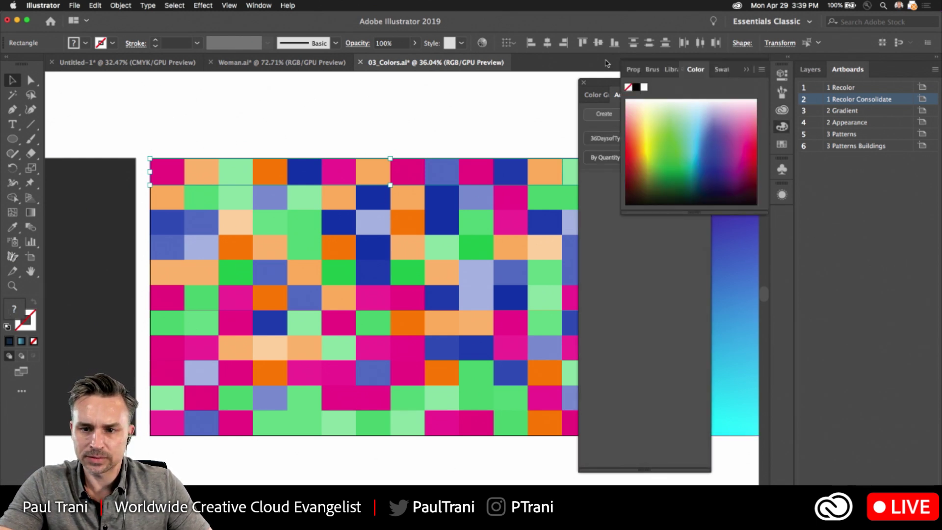
left_click_drag(598, 83, 490, 77)
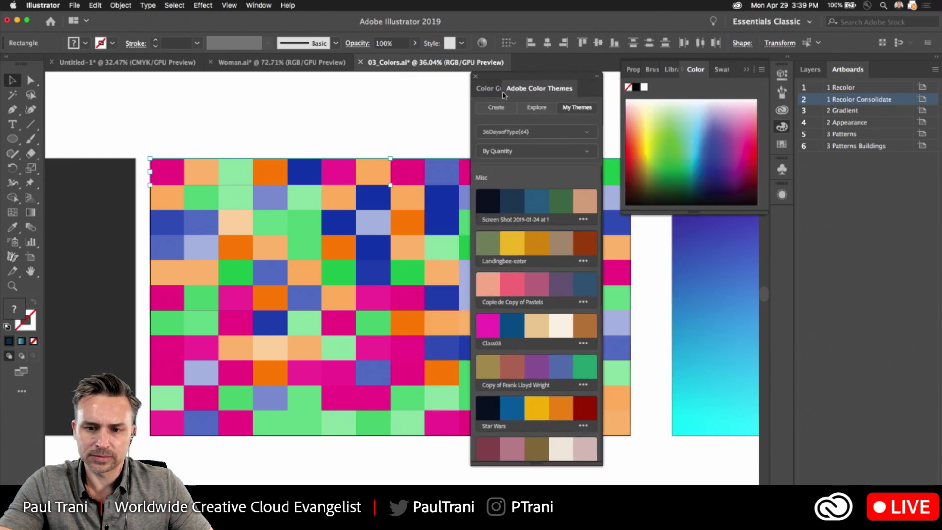
Try theme yellow and dark blues on the selected row of rectangles, settling on the olive green of the Landingbee-eater theme
left_click(511, 243)
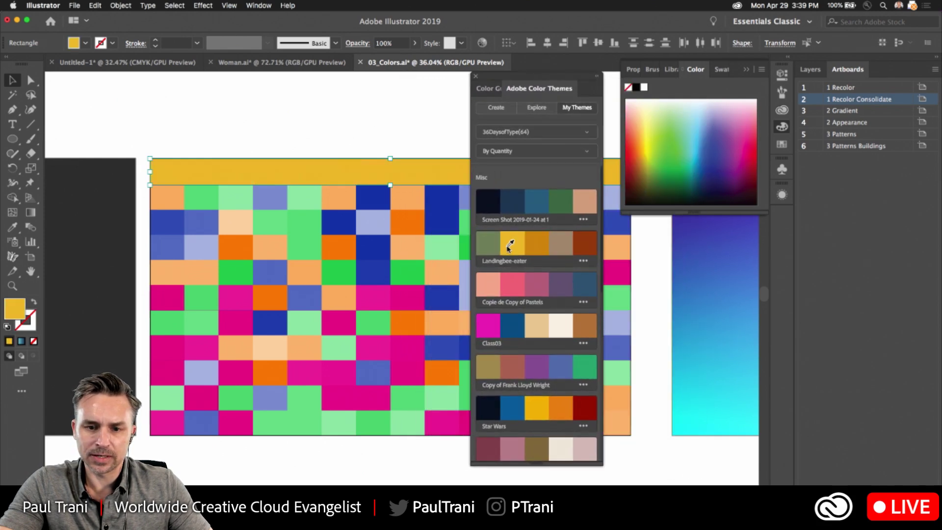
left_click(495, 208)
left_click(511, 208)
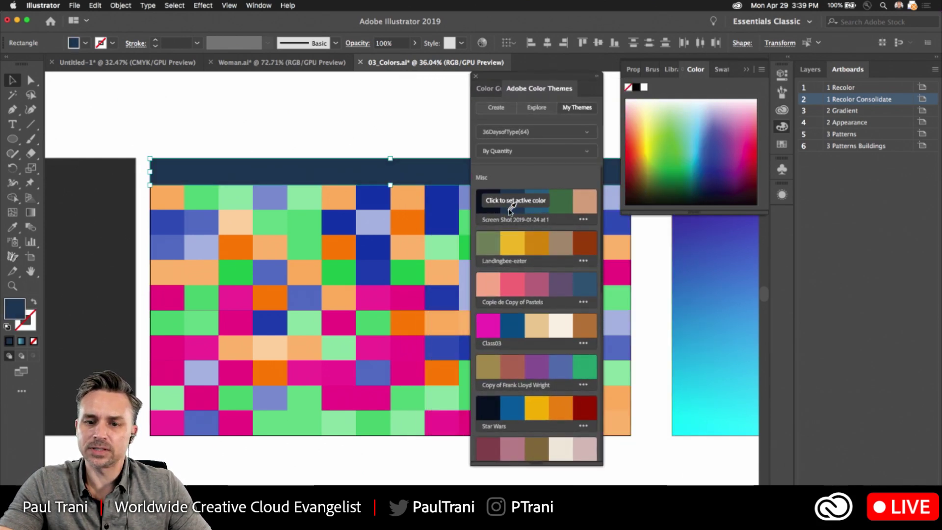
left_click(491, 242)
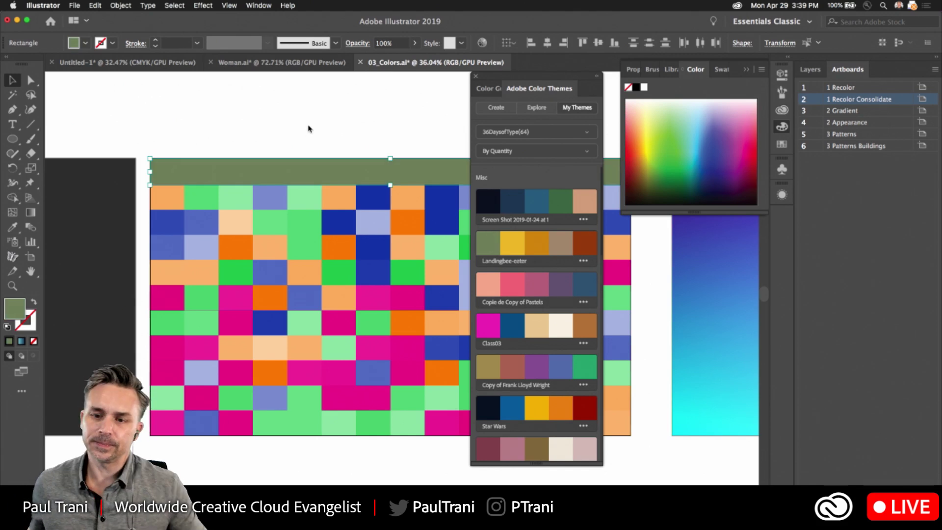
Look at the Color Guide's shades and tints for the green, and return to the theme creation wheel in Adobe Color Themes
left_click(488, 89)
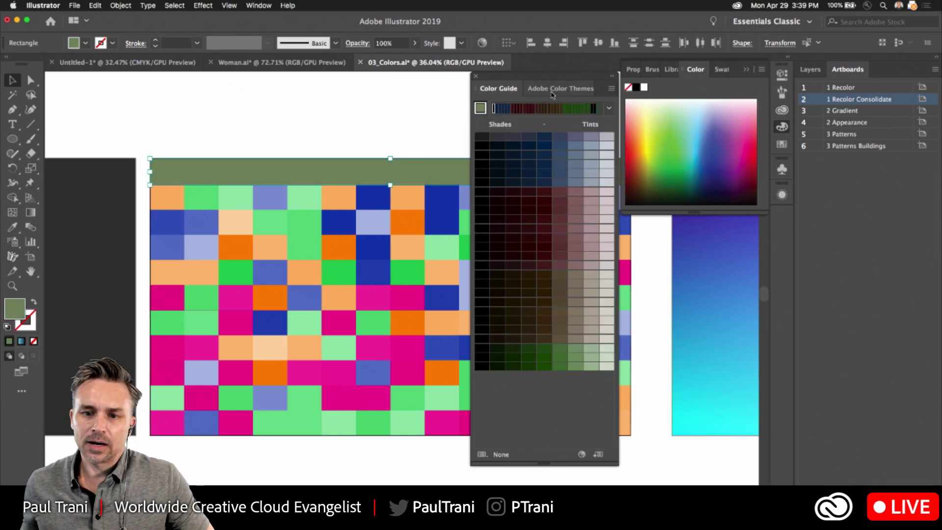
left_click(552, 91)
left_click(503, 109)
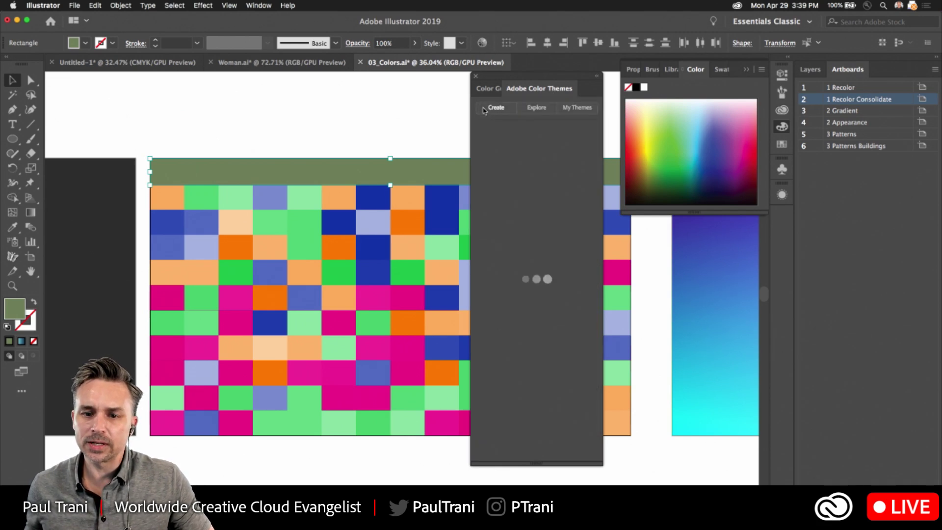
left_click(485, 109)
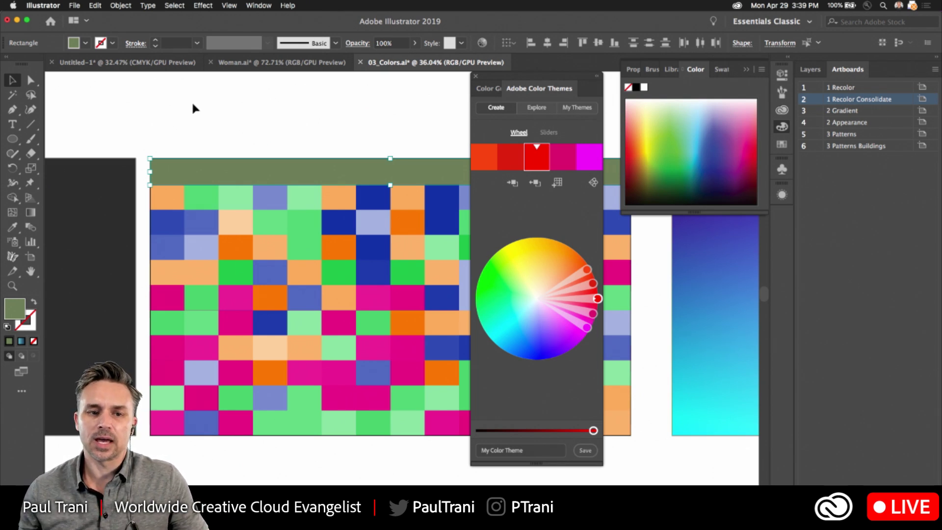
Deselect the grid rectangles and close the floating Color Guide and Adobe Color Themes panel group
left_click(197, 148)
left_click(208, 168)
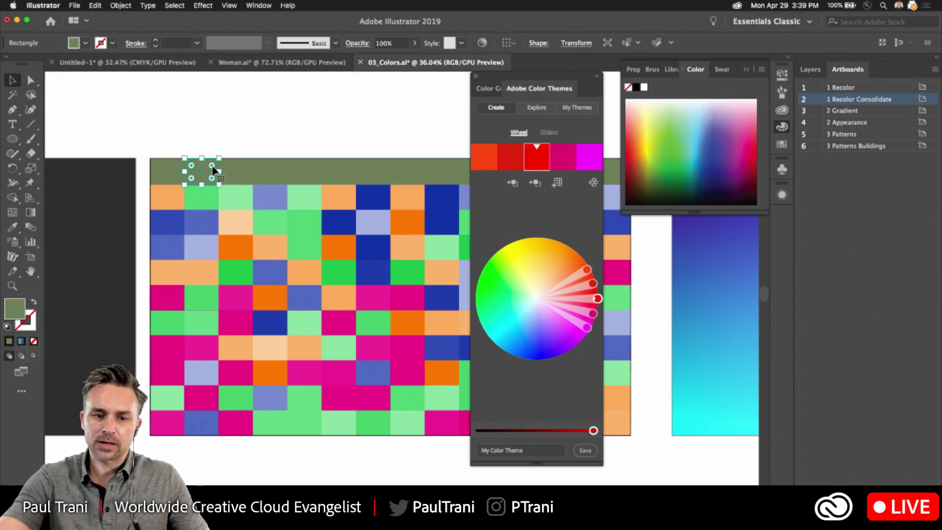
left_click(191, 129)
left_click(475, 76)
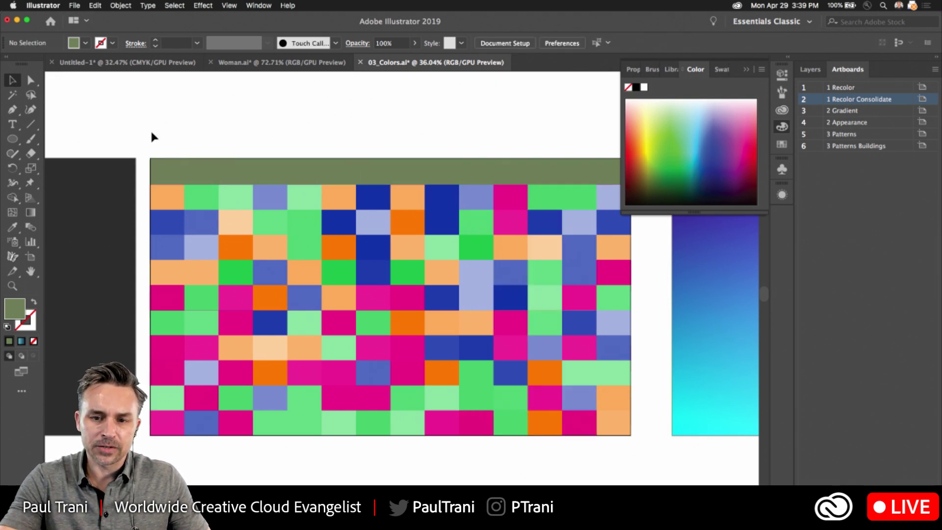
Delete the olive green row of rectangles along the upper edge of the grid
left_click_drag(151, 136, 628, 177)
key("Delete")
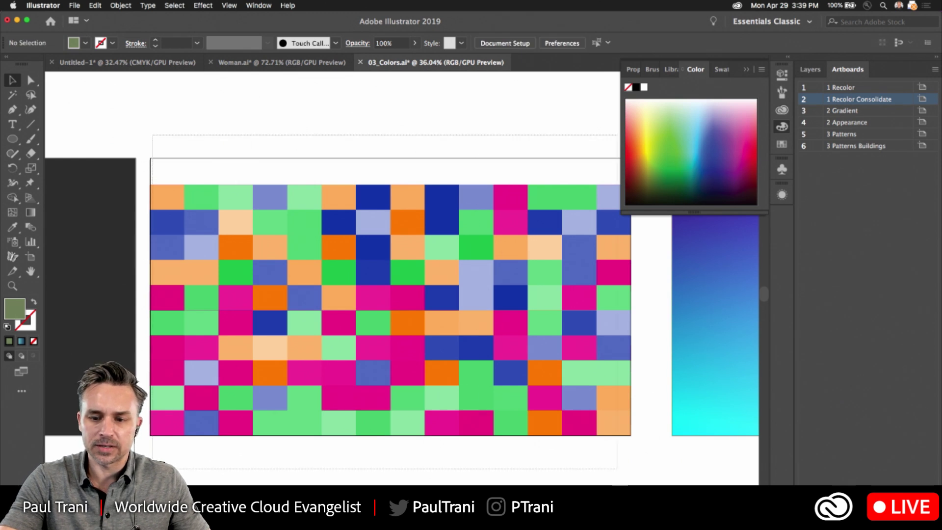
Try converting the colors of all the artwork to grayscale
key("super+a")
left_click(95, 6)
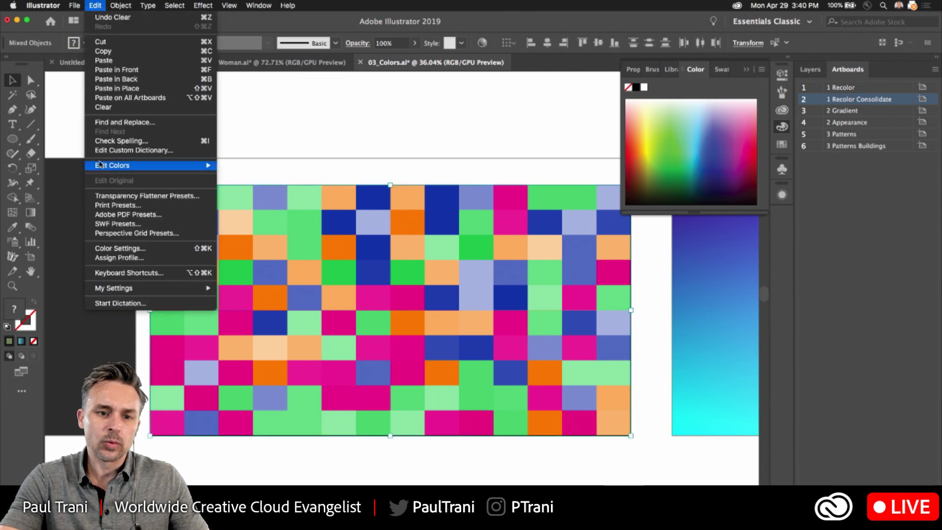
mouse_move(100, 165)
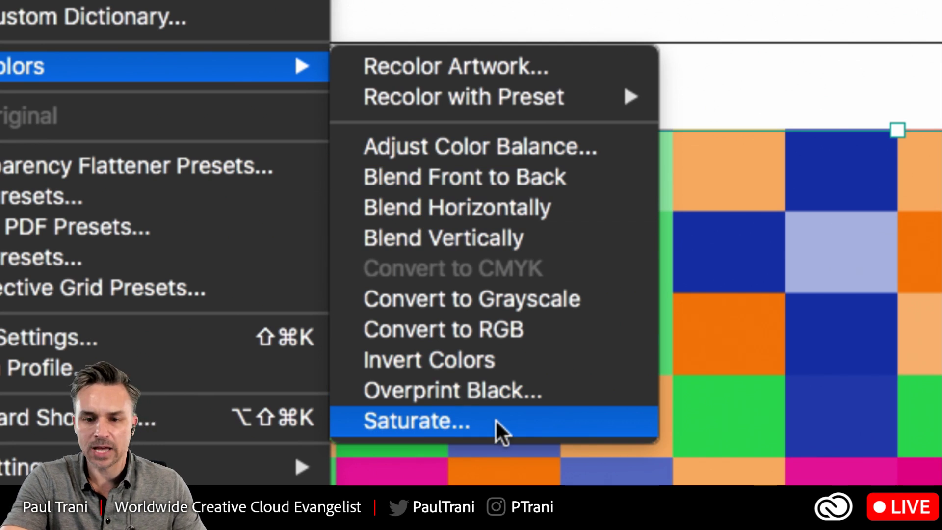
left_click(464, 308)
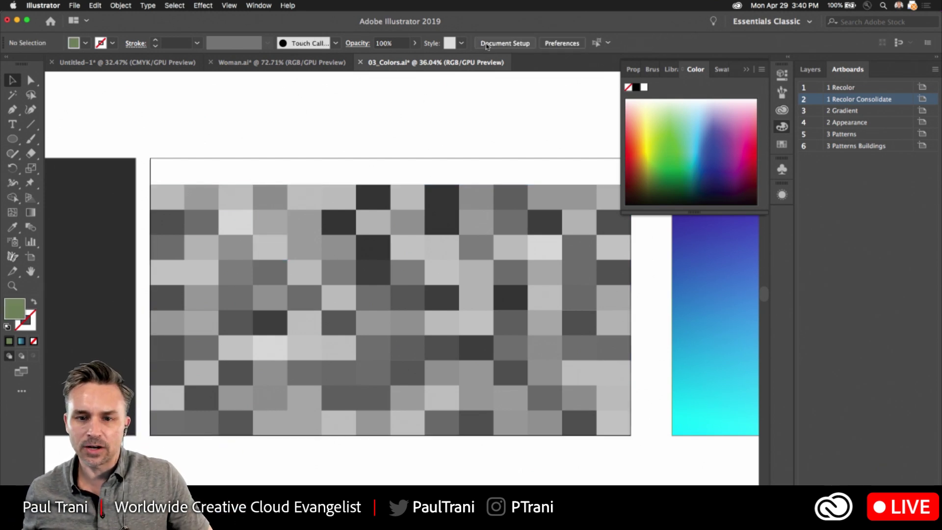
left_click(469, 188)
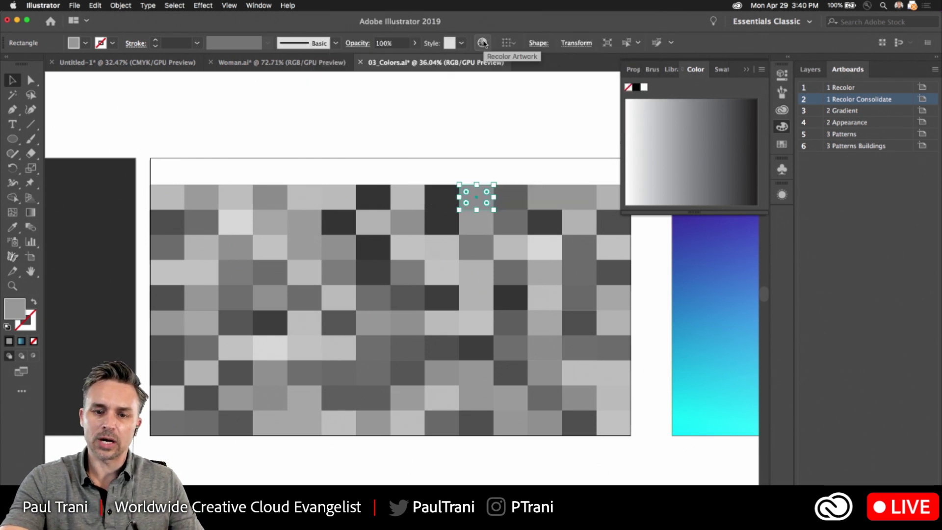
left_click(480, 149)
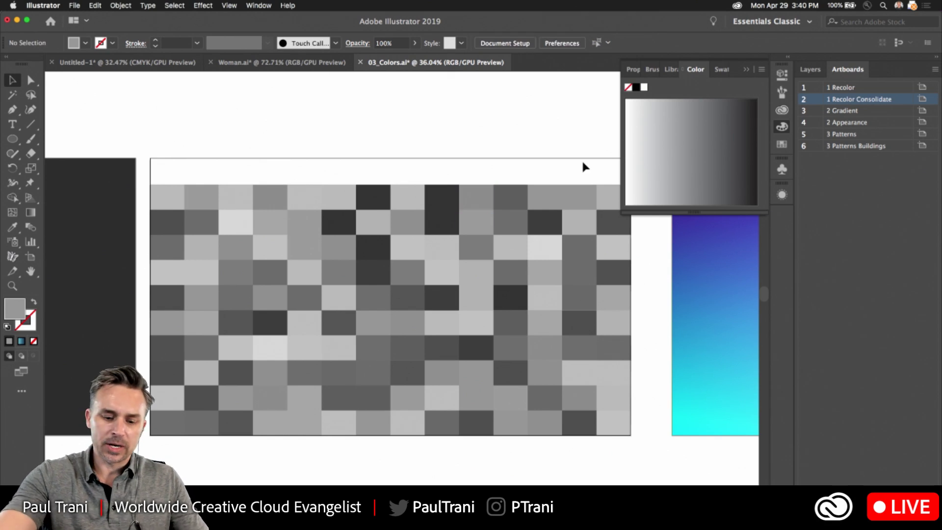
key("super+z")
Collapse the expanded Color panel, with the Ai artwork on the gradient artboard in view
scroll(433, 265, "right", 10)
scroll(278, 227, "up", 3)
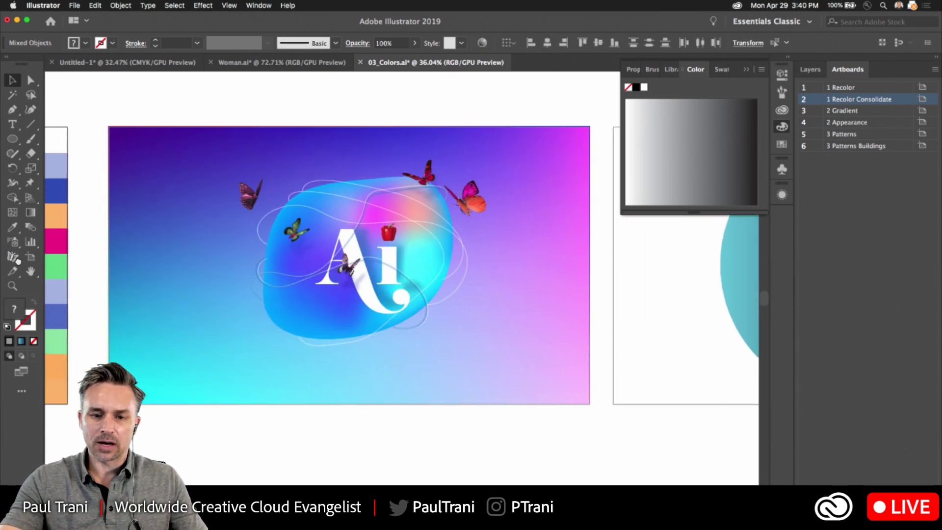
scroll(278, 227, "up", 3)
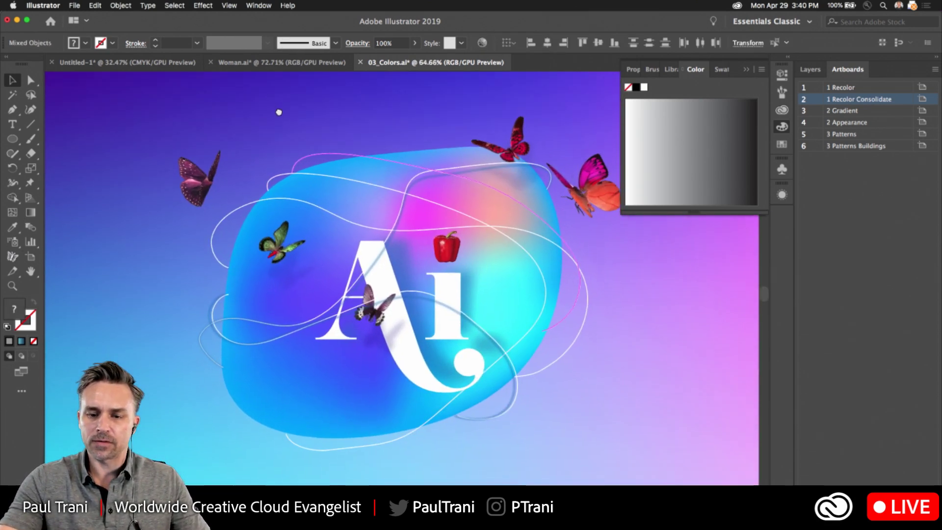
left_click(746, 69)
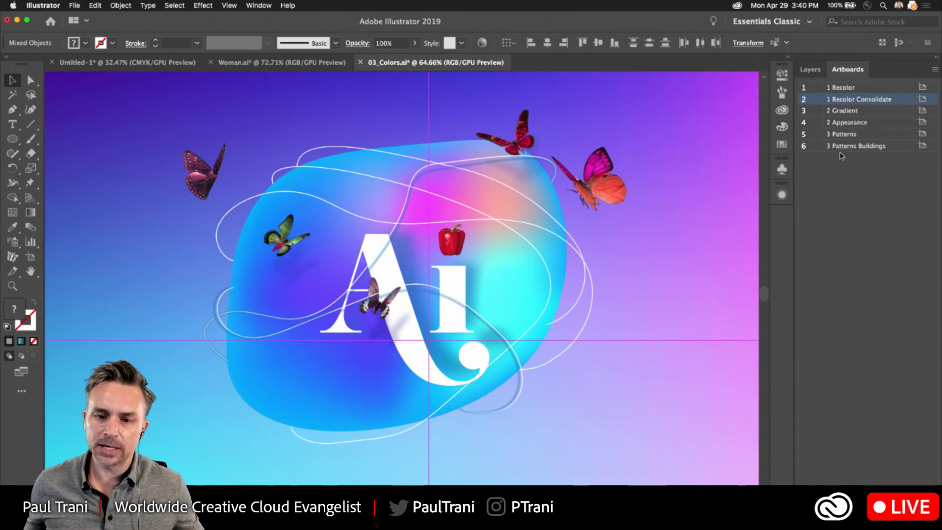
Clear the selection and toggle the guides off and back on over the Ai artwork
key("super+;")
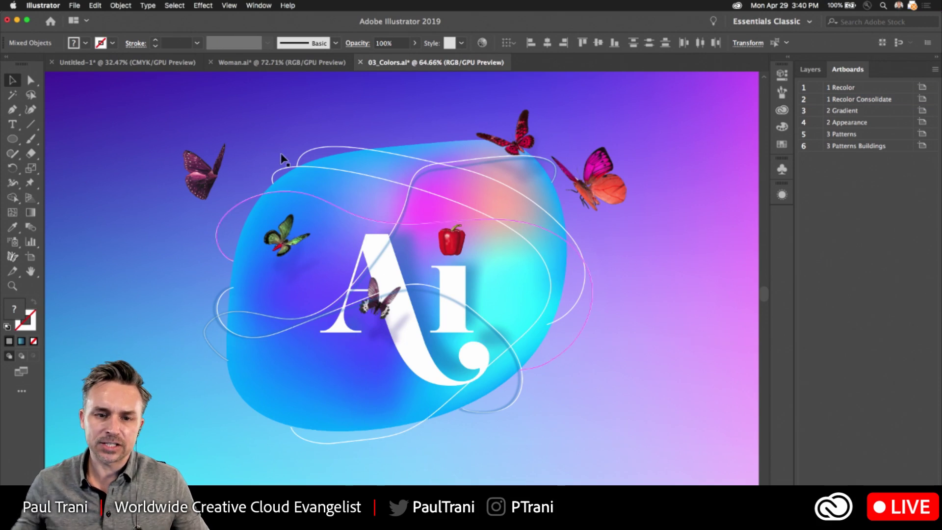
scroll(289, 159, "up", 3)
left_click(284, 101)
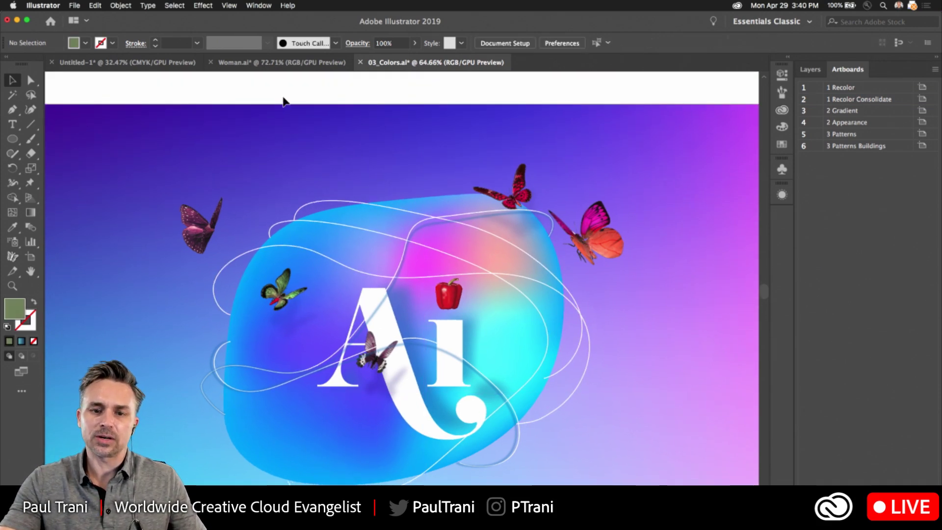
scroll(341, 219, "down", 2)
key("super+;")
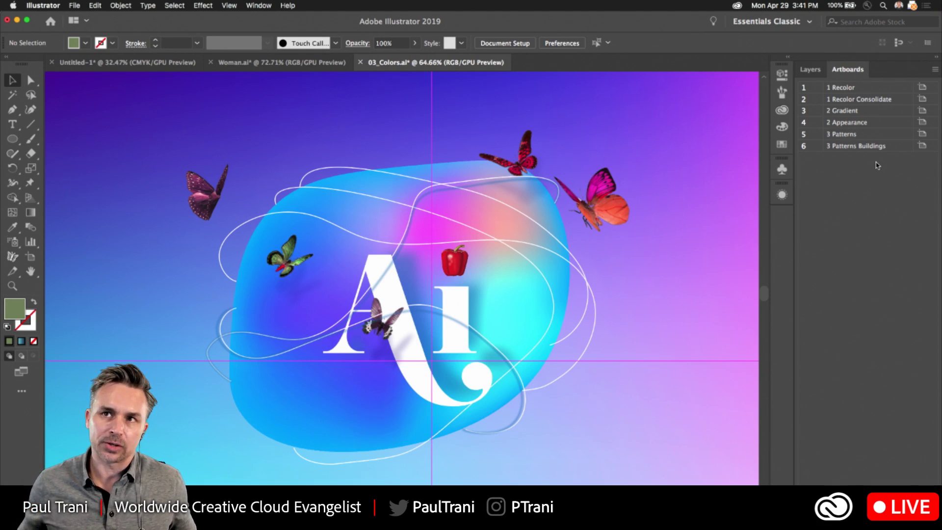
Look up the installed Illustrator version in its About window and briefly open the Creative Cloud desktop app
left_click(44, 5)
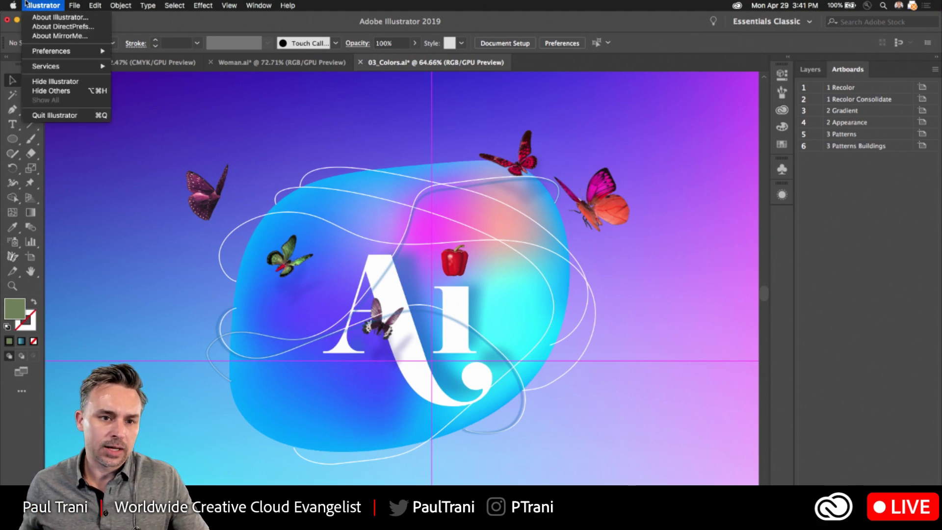
left_click(33, 13)
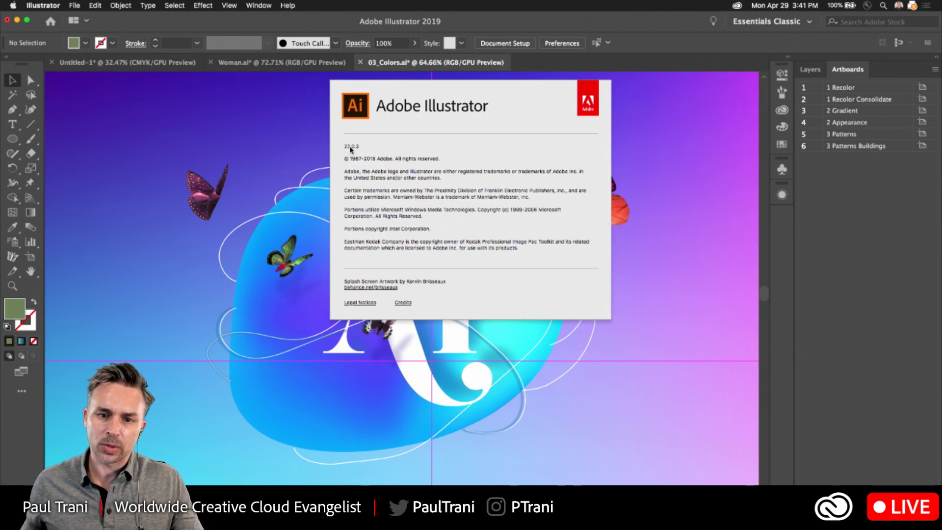
left_click(737, 6)
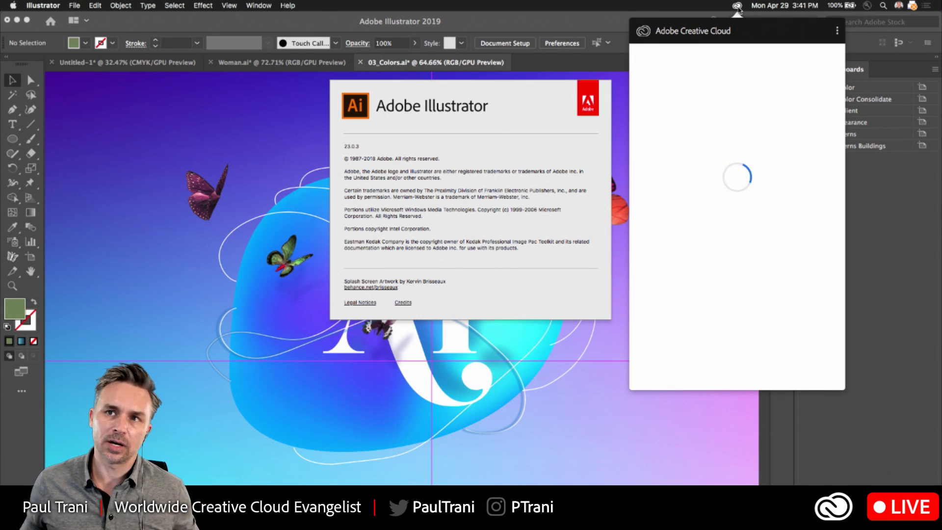
left_click(431, 142)
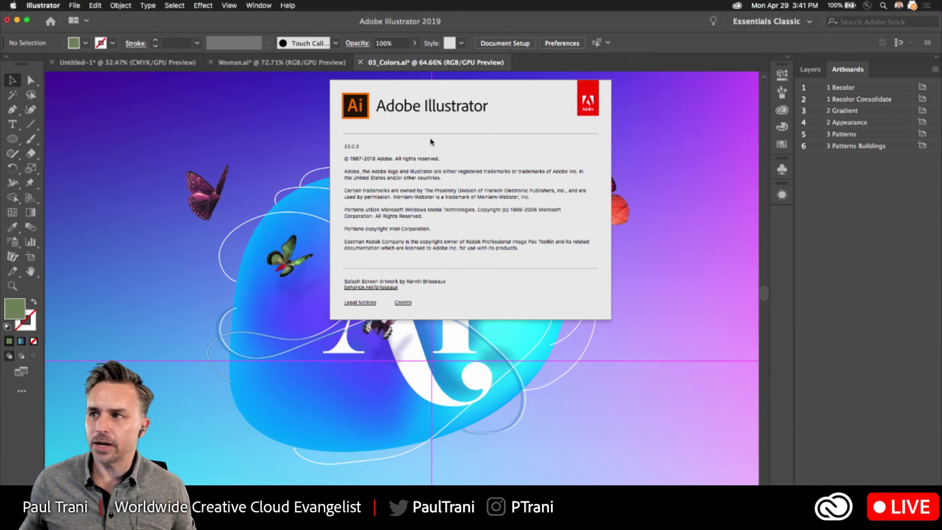